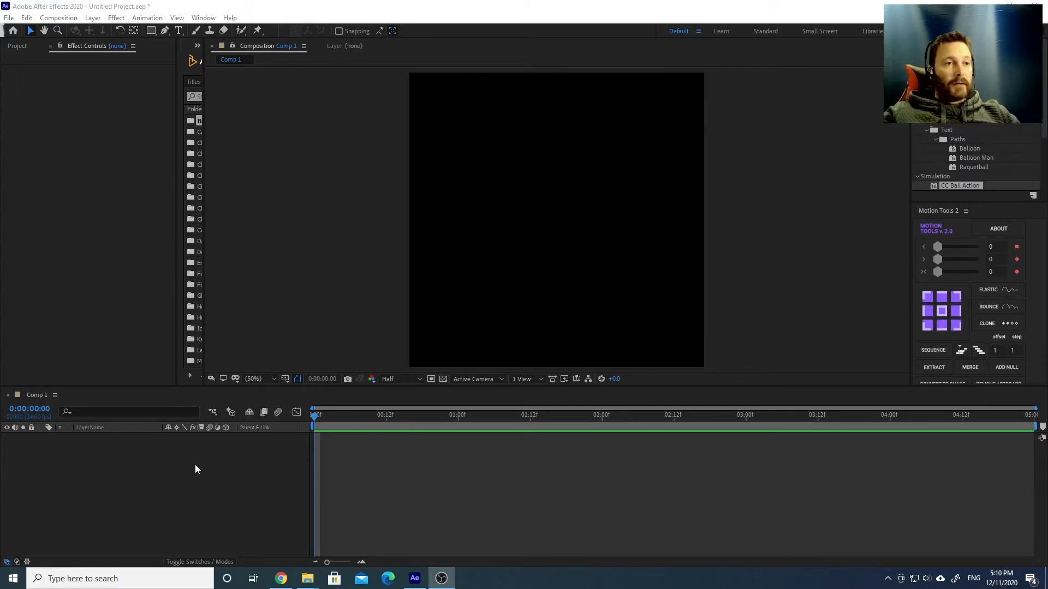
Delete the Solids folder, the snow flake composition and Comp 1 from the project
{"action": "left_click_drag", "start_coordinate": [338, 417], "coordinate": [298, 418]}
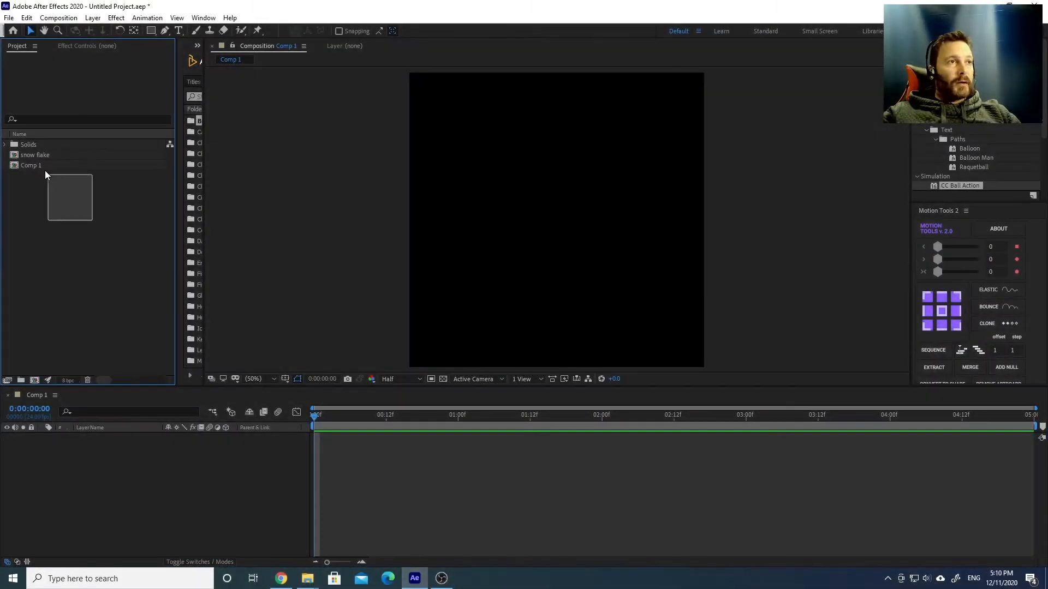
{"action": "left_click_drag", "start_coordinate": [45, 172], "coordinate": [33, 143]}
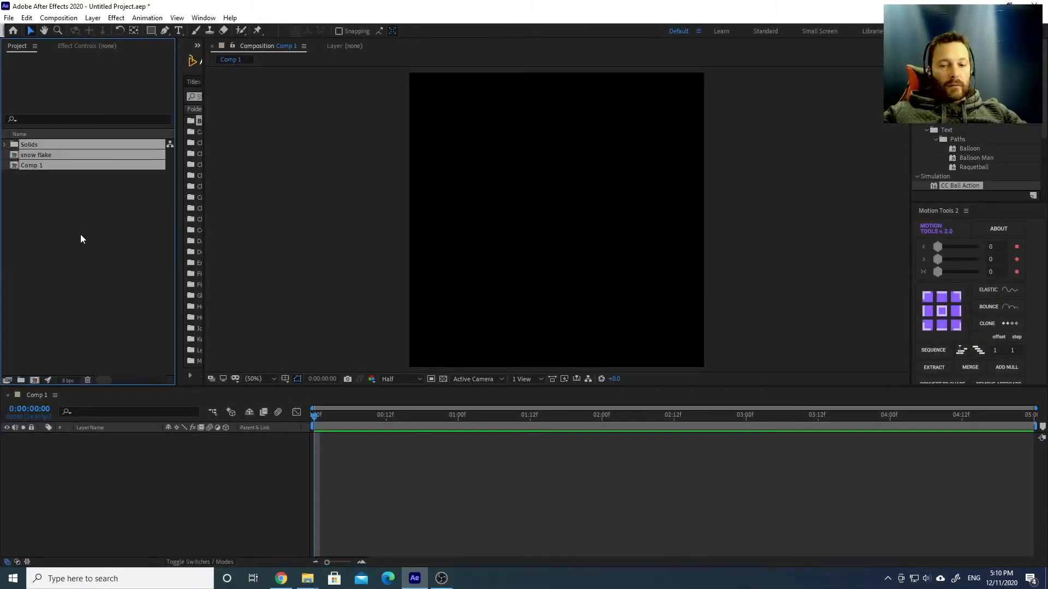
{"action": "key", "text": "Delete"}
{"action": "left_click", "coordinate": [587, 305]}
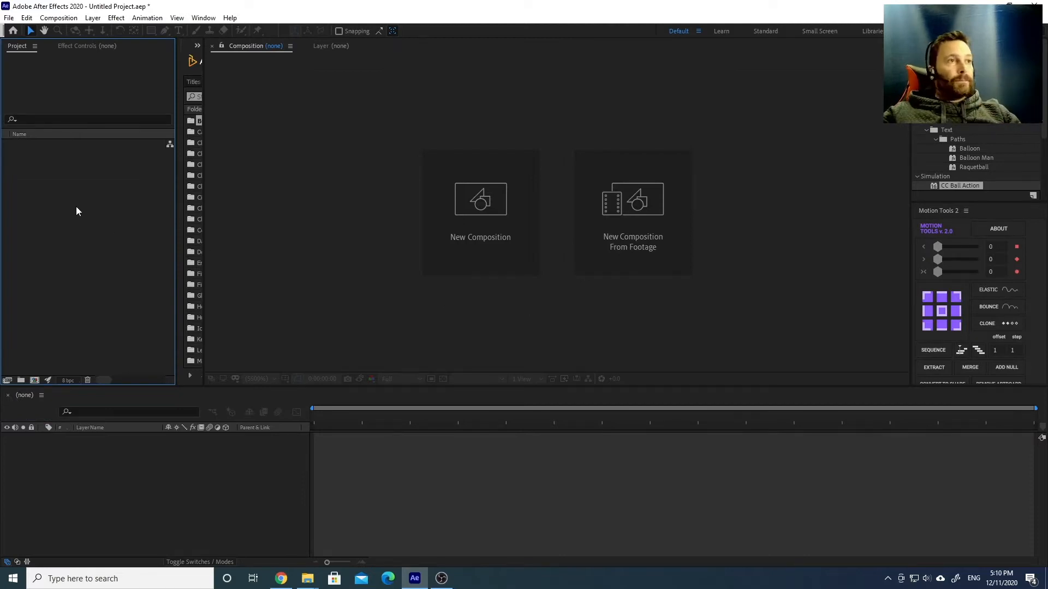
Create a new 1080 × 1080 px composition at 24 frames per second with a 5-second duration
{"action": "right_click", "coordinate": [56, 207]}
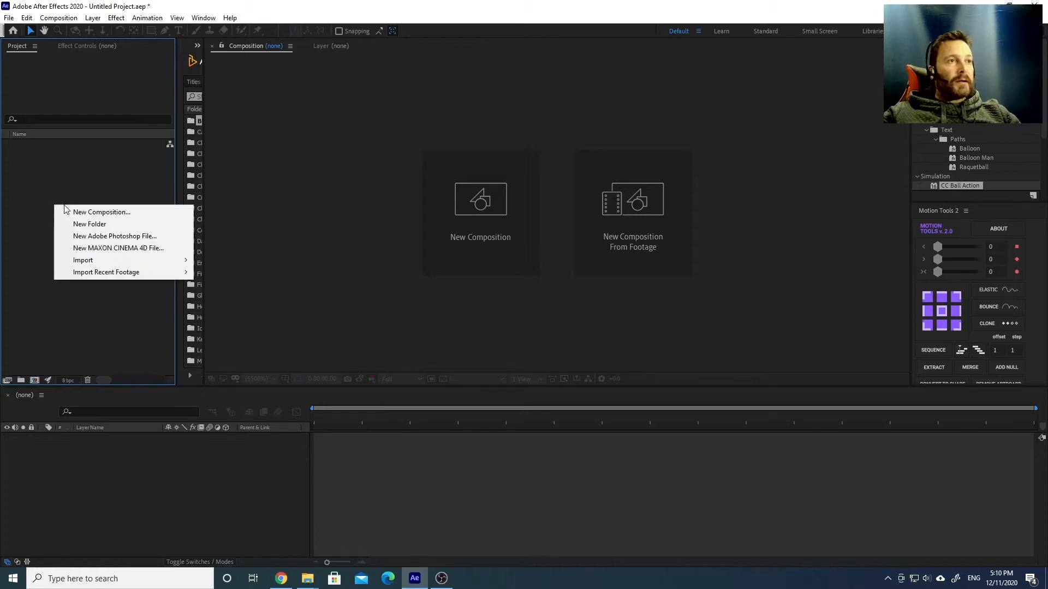
{"action": "left_click", "coordinate": [103, 212]}
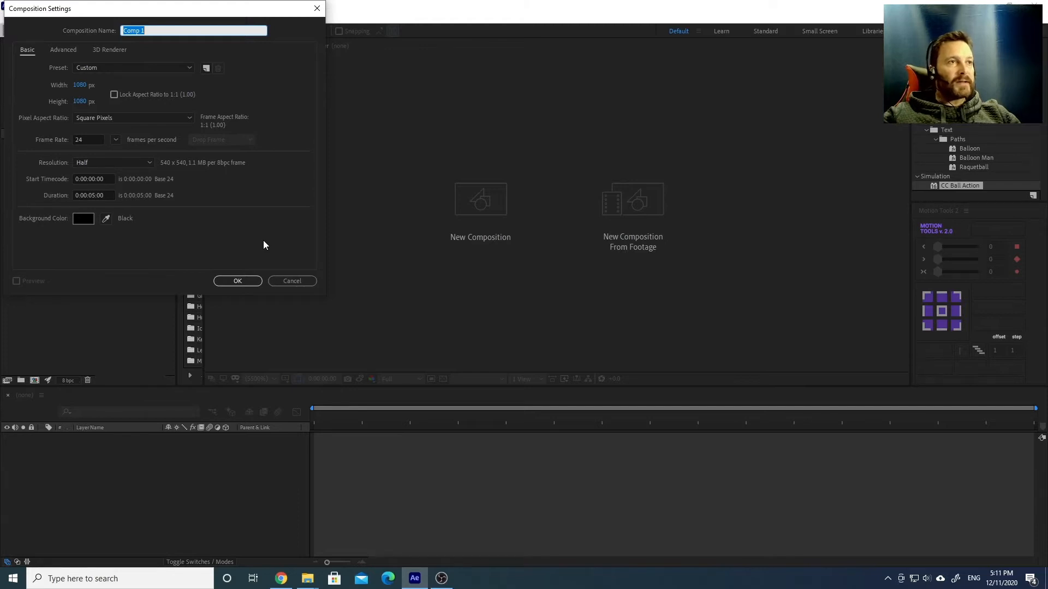
{"action": "left_click", "coordinate": [230, 279]}
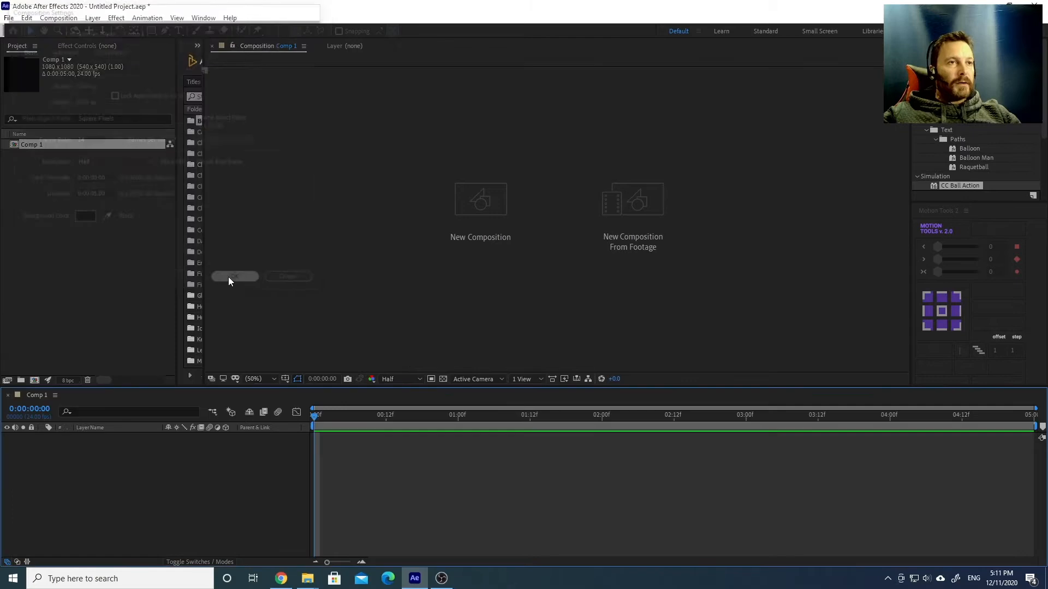
Add a shape layer to the composition and give it a rectangle that fills the whole frame
{"action": "right_click", "coordinate": [123, 468]}
{"action": "mouse_move", "coordinate": [175, 391]}
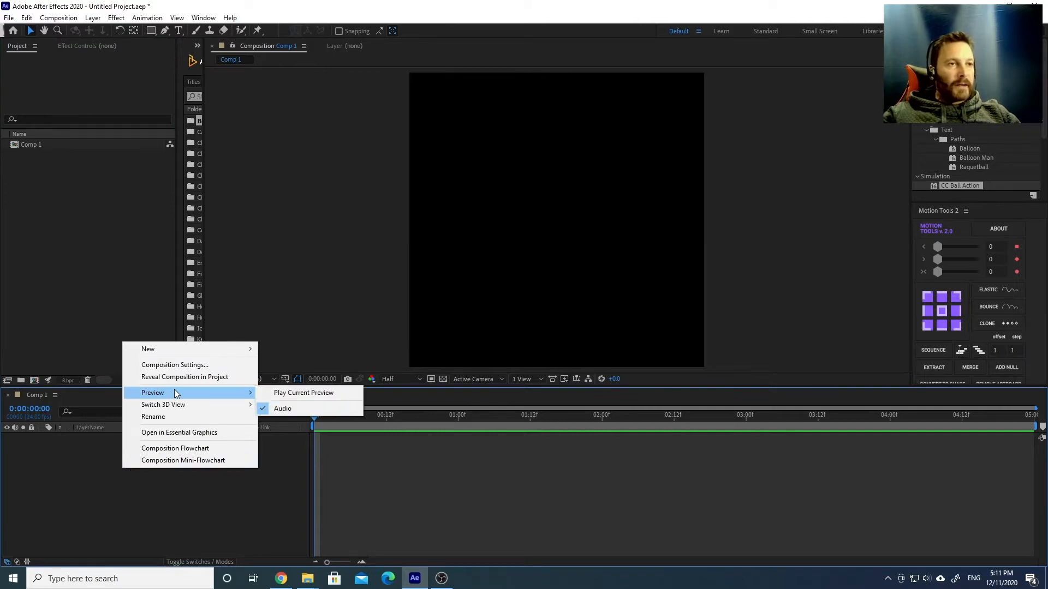
{"action": "mouse_move", "coordinate": [164, 349]}
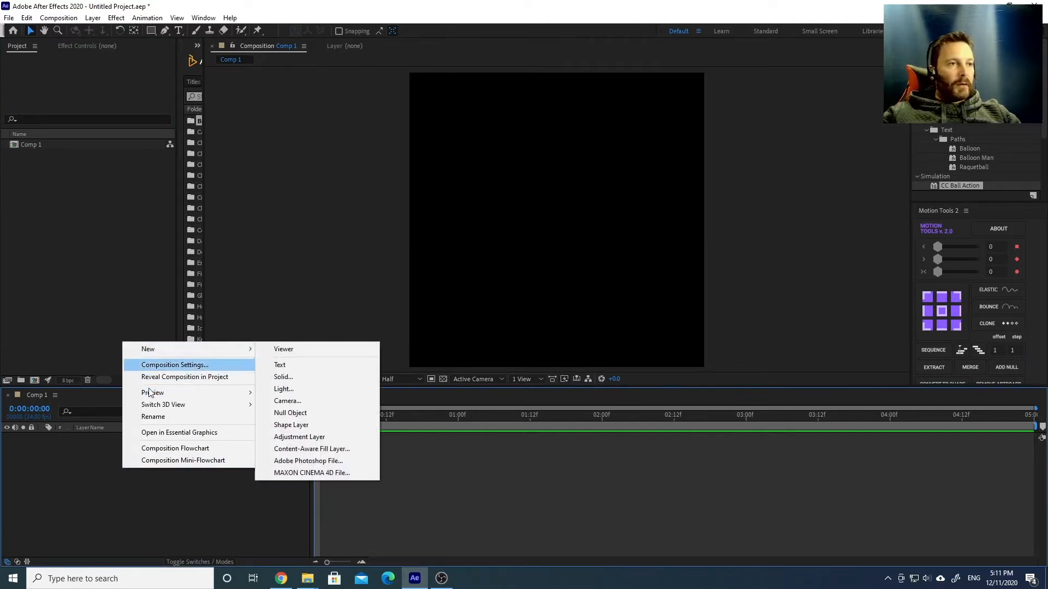
{"action": "left_click", "coordinate": [104, 493]}
{"action": "right_click", "coordinate": [105, 491]}
{"action": "mouse_move", "coordinate": [151, 371]}
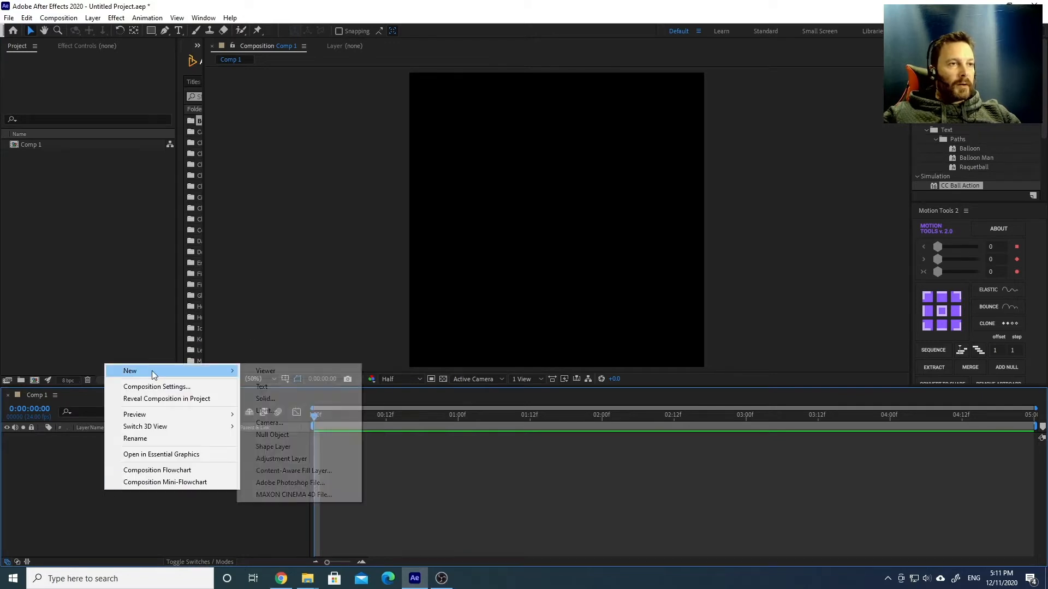
{"action": "left_click", "coordinate": [290, 445]}
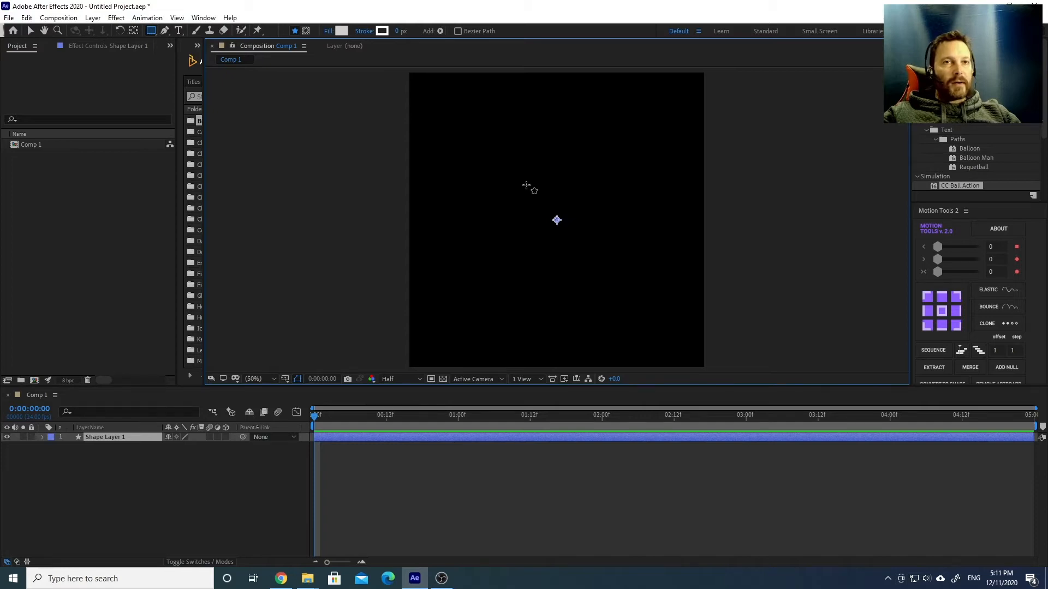
{"action": "double_click", "coordinate": [151, 31]}
{"action": "key", "text": "v"}
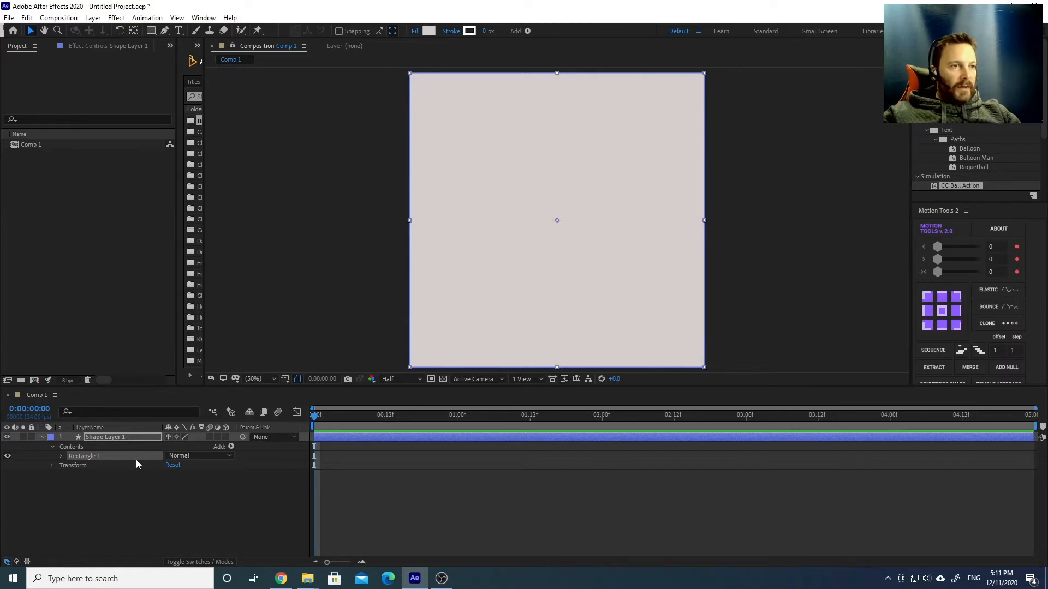
Set the rectangle path's size to 100 by 1000 without constrained proportions
{"action": "left_click", "coordinate": [58, 457]}
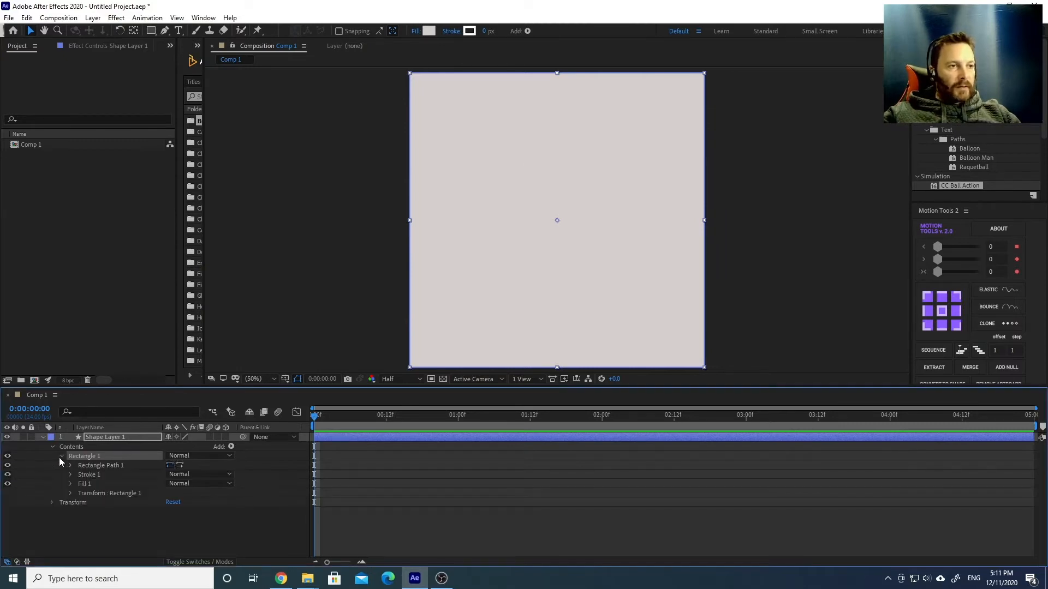
{"action": "left_click", "coordinate": [70, 465]}
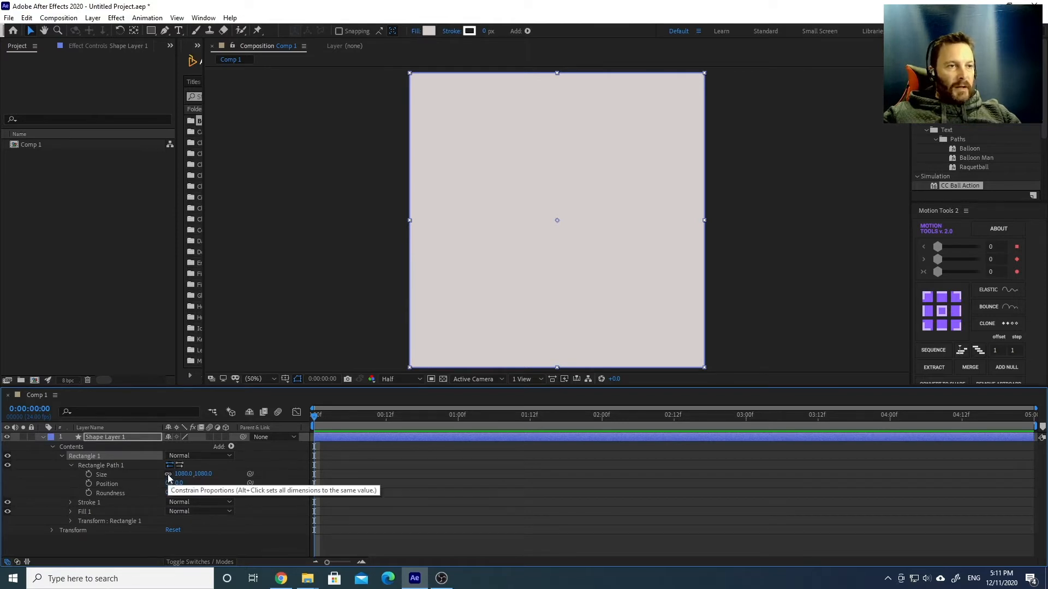
{"action": "left_click", "coordinate": [185, 474]}
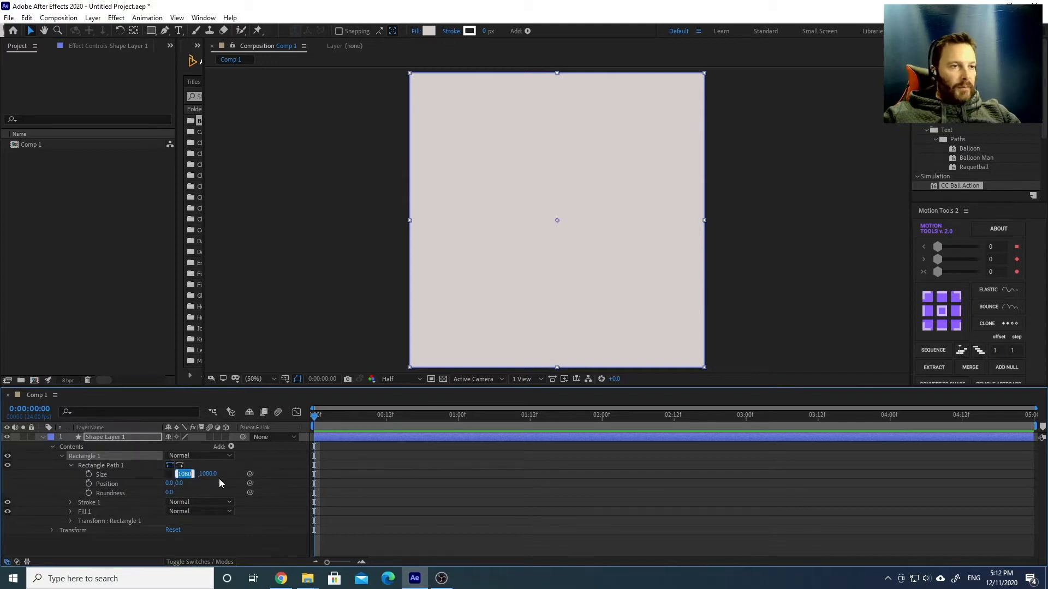
{"action": "type", "text": "100"}
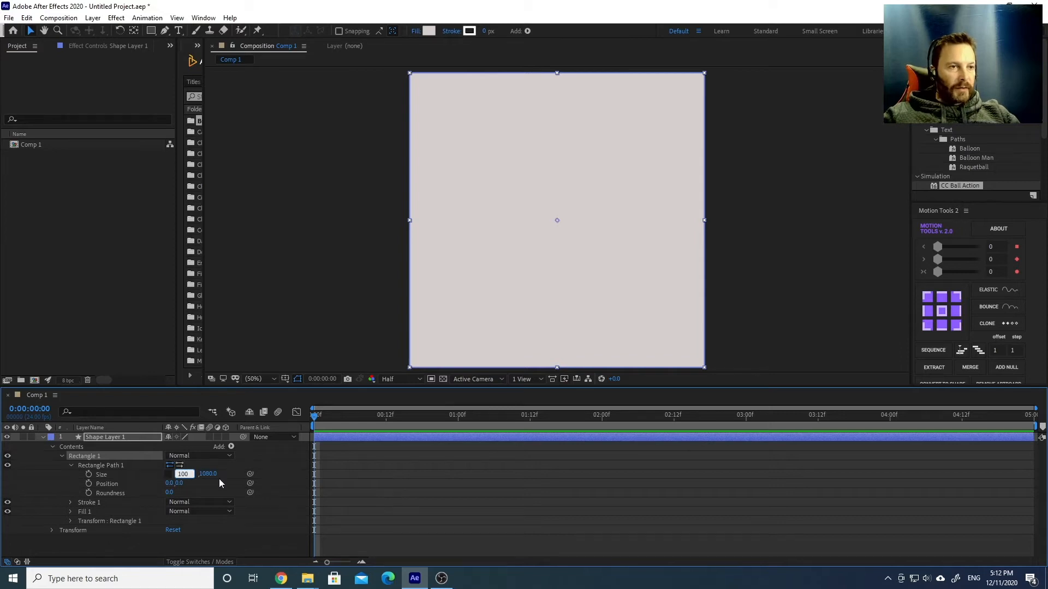
{"action": "key", "text": "Tab"}
{"action": "type", "text": "1000"}
{"action": "key", "text": "Tab"}
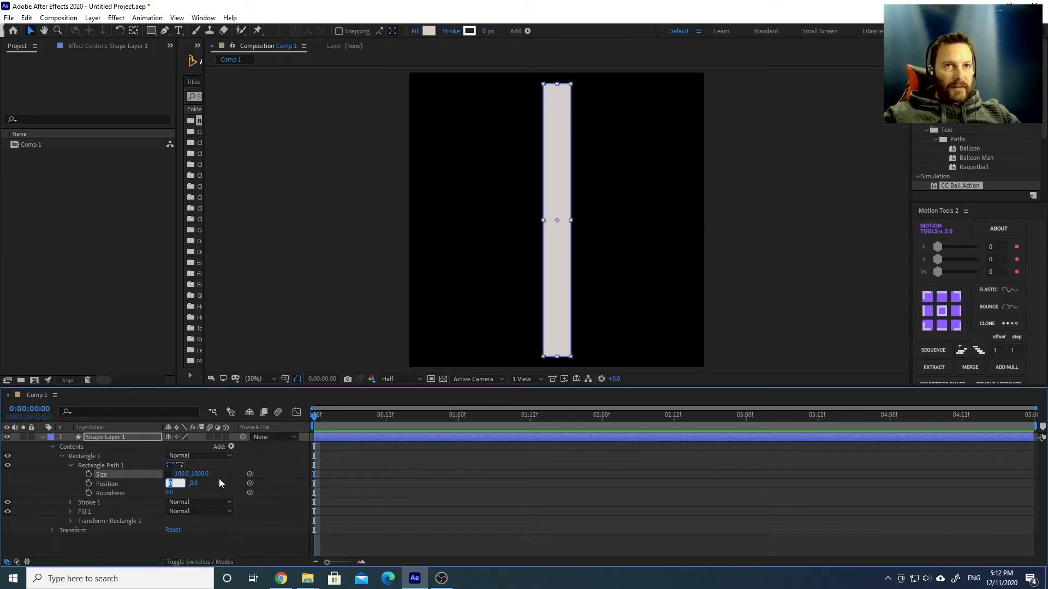
{"action": "left_click", "coordinate": [277, 542]}
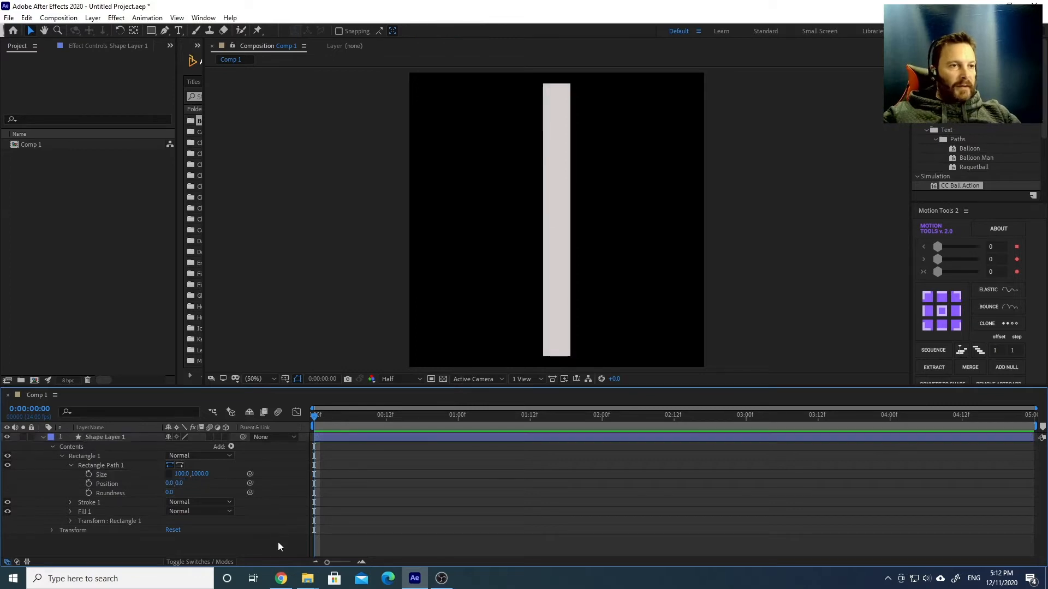
Add a Repeater to the shape layer's contents and set its transform position to 0, 0
{"action": "left_click", "coordinate": [68, 449]}
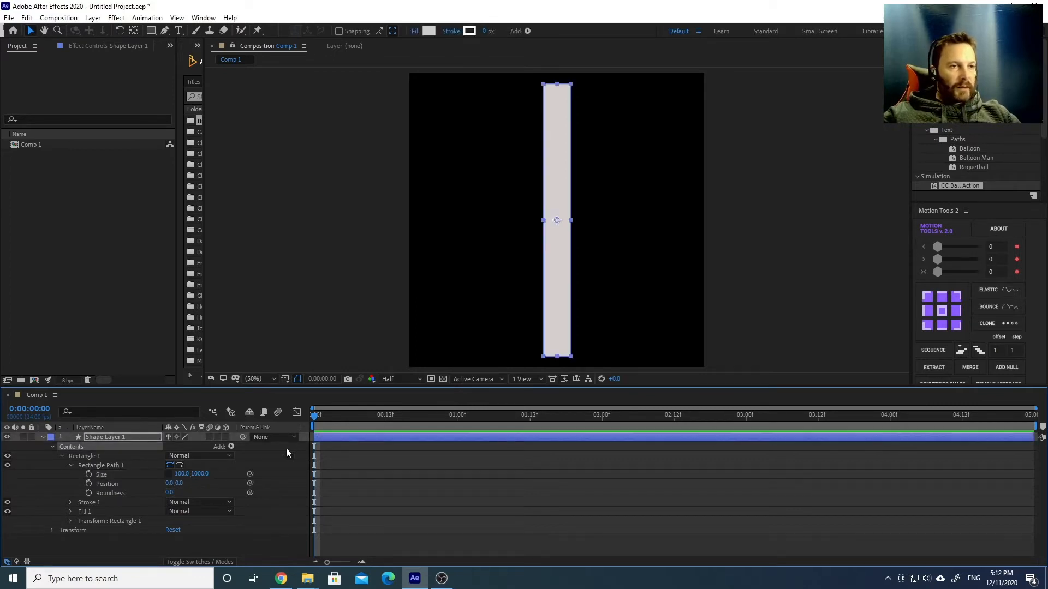
{"action": "left_click", "coordinate": [231, 446]}
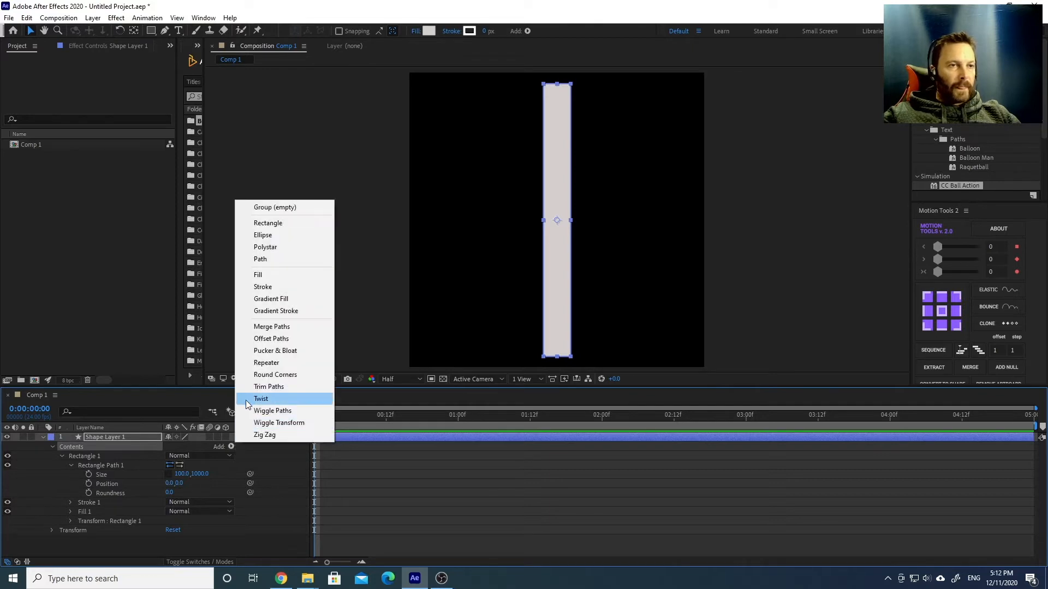
{"action": "left_click", "coordinate": [267, 363]}
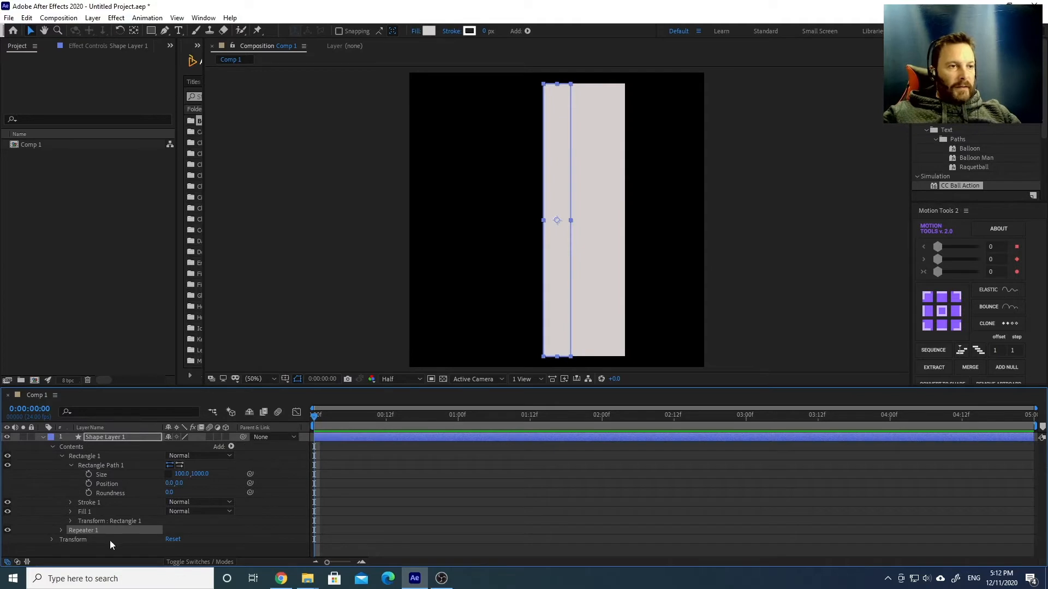
{"action": "left_click", "coordinate": [61, 531]}
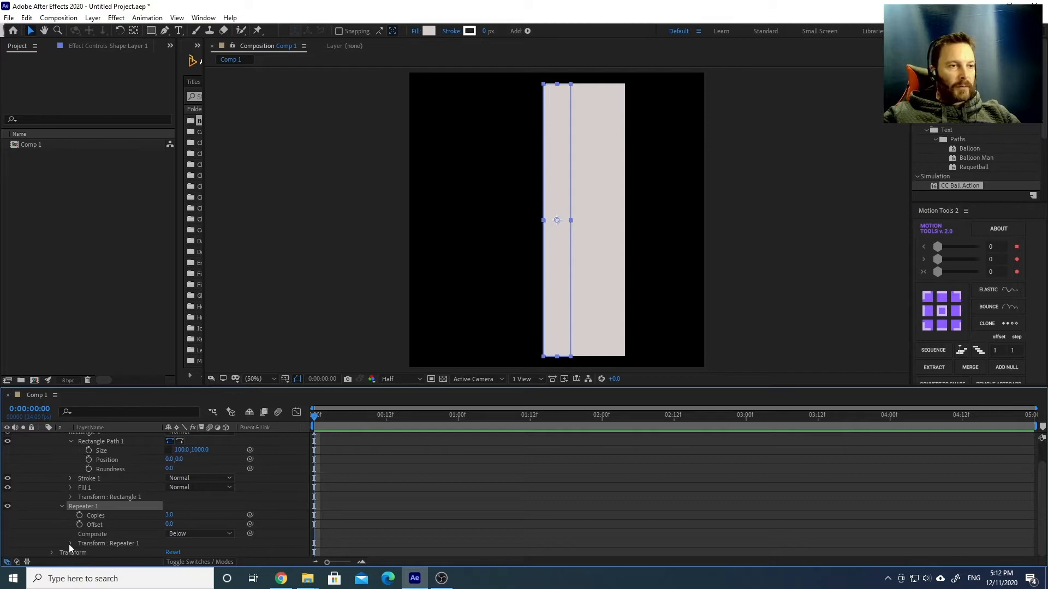
{"action": "left_click", "coordinate": [70, 544]}
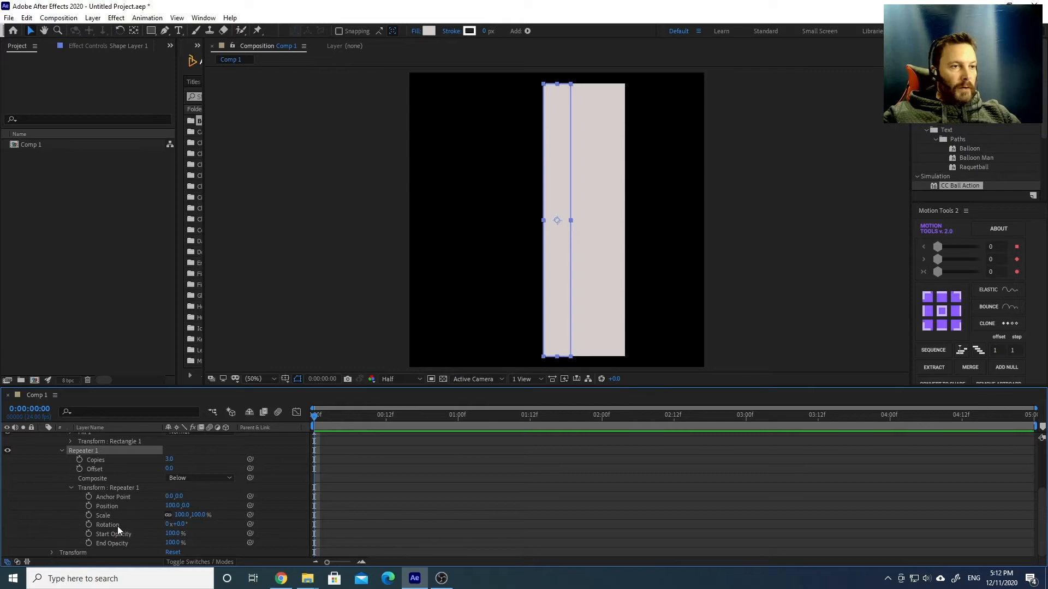
{"action": "left_click", "coordinate": [171, 507]}
{"action": "type", "text": "0"}
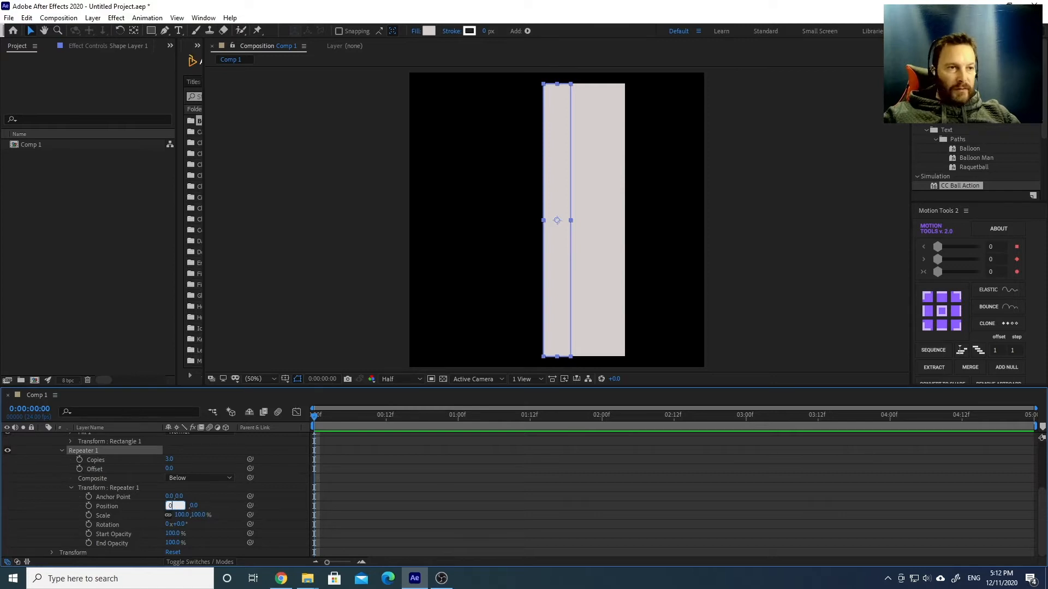
{"action": "key", "text": "Tab"}
{"action": "key", "text": "Tab"}
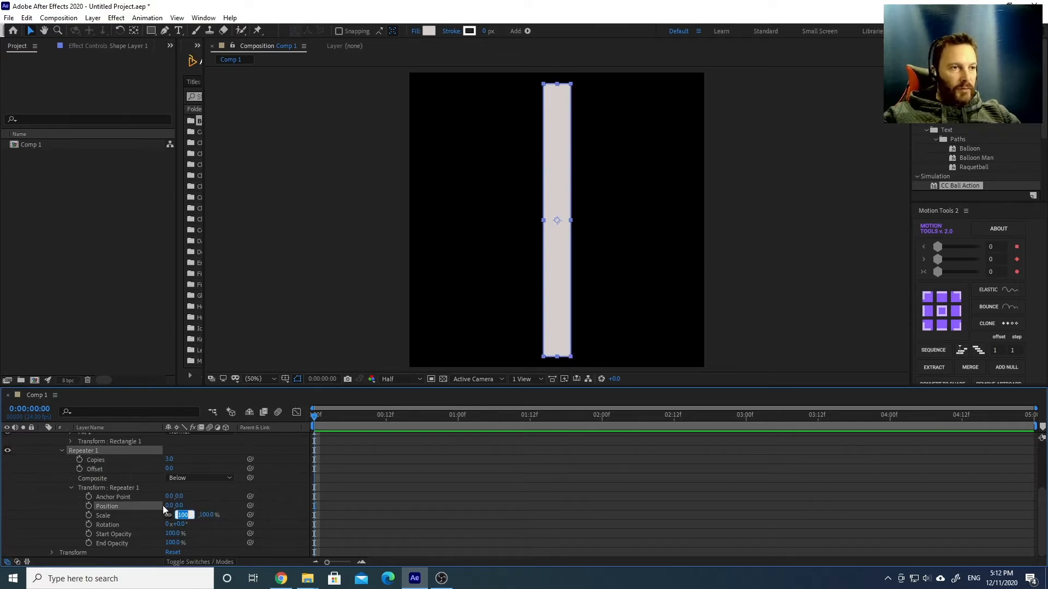
Set the repeater's transform rotation to 60° and collapse the shape layer's properties
{"action": "left_click", "coordinate": [108, 525]}
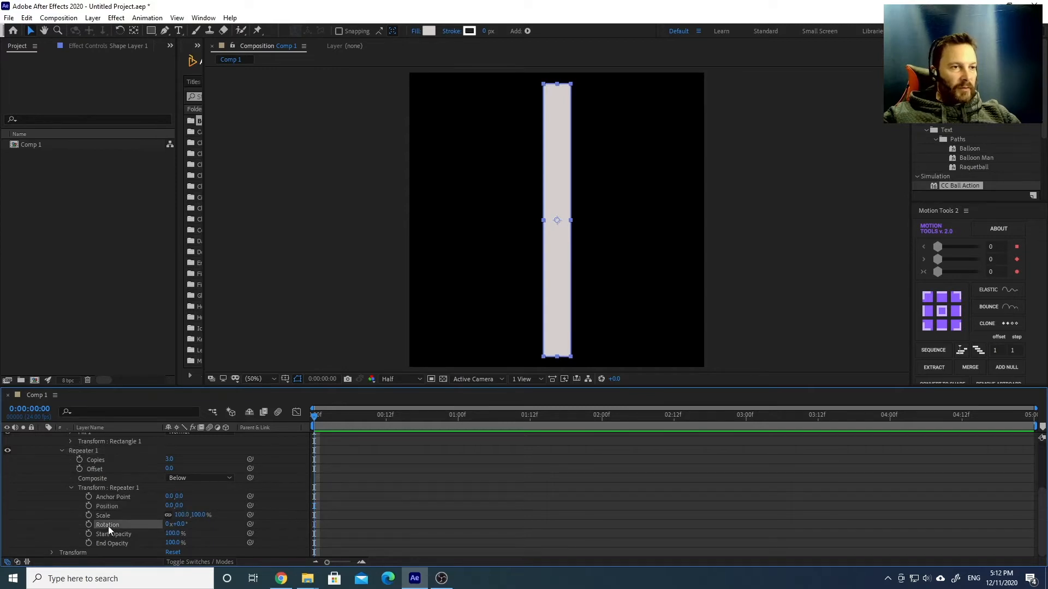
{"action": "left_click", "coordinate": [186, 525]}
{"action": "type", "text": "60"}
{"action": "key", "text": "Return"}
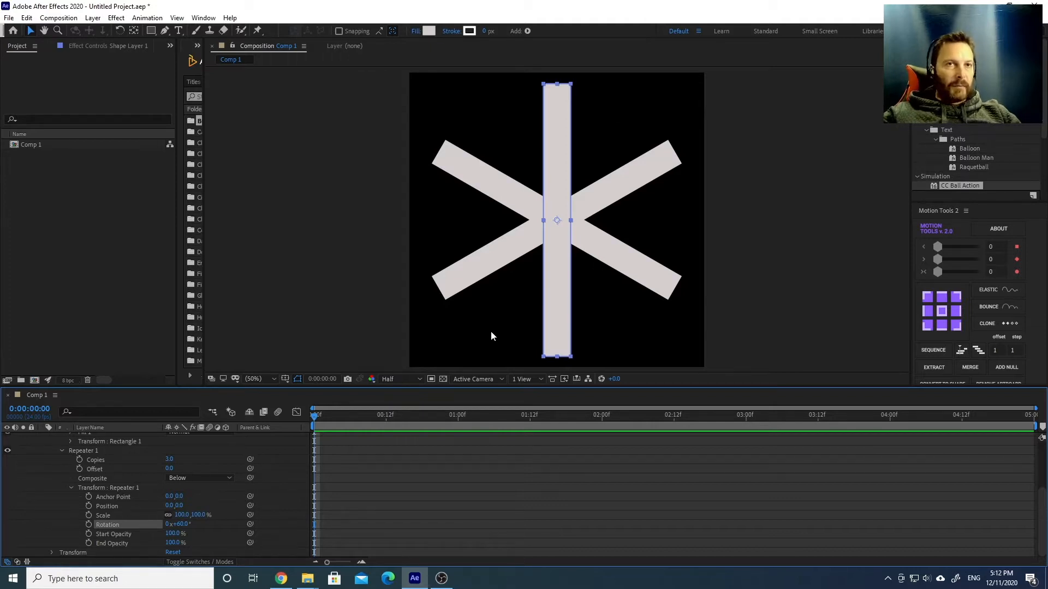
{"action": "scroll", "coordinate": [87, 470], "scroll_direction": "up", "scroll_amount": 3}
{"action": "left_click", "coordinate": [42, 437]}
{"action": "left_click", "coordinate": [93, 472]}
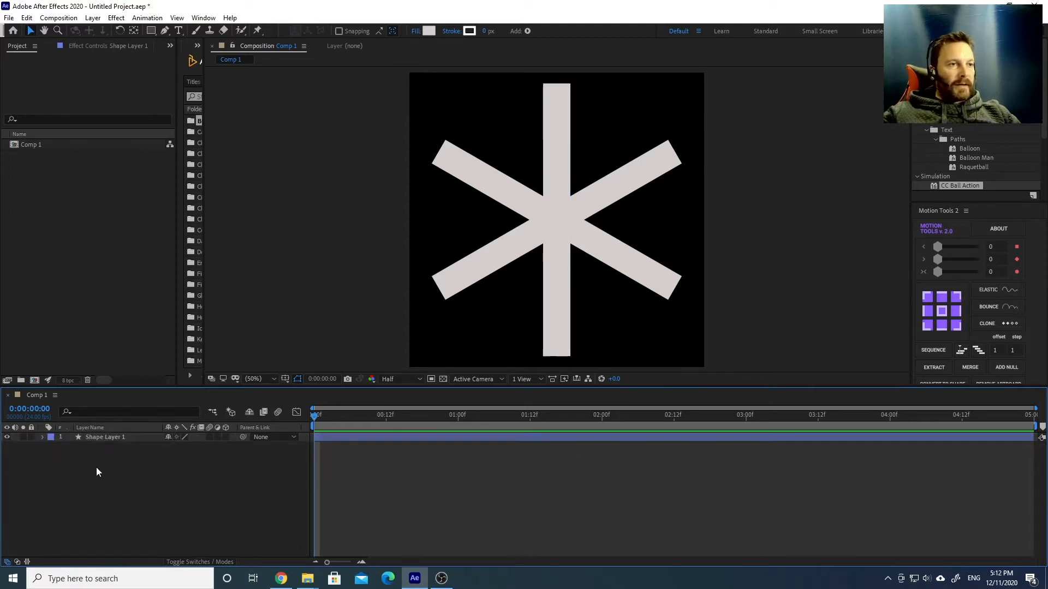
Pre-compose the shape layer into a new composition named "snow flake", moving all attributes into it
{"action": "left_click", "coordinate": [106, 438]}
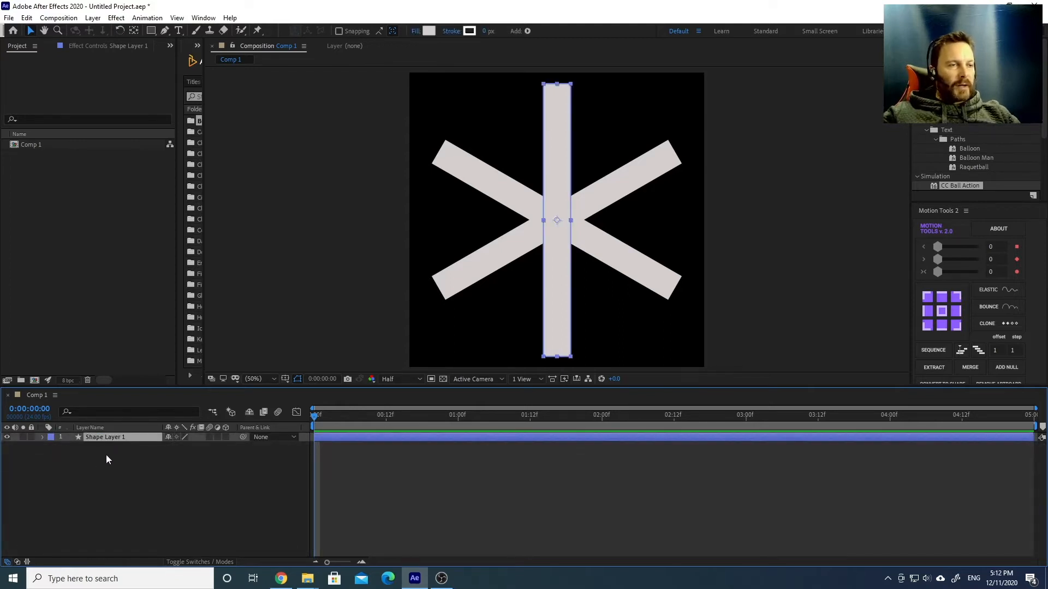
{"action": "left_click", "coordinate": [114, 492]}
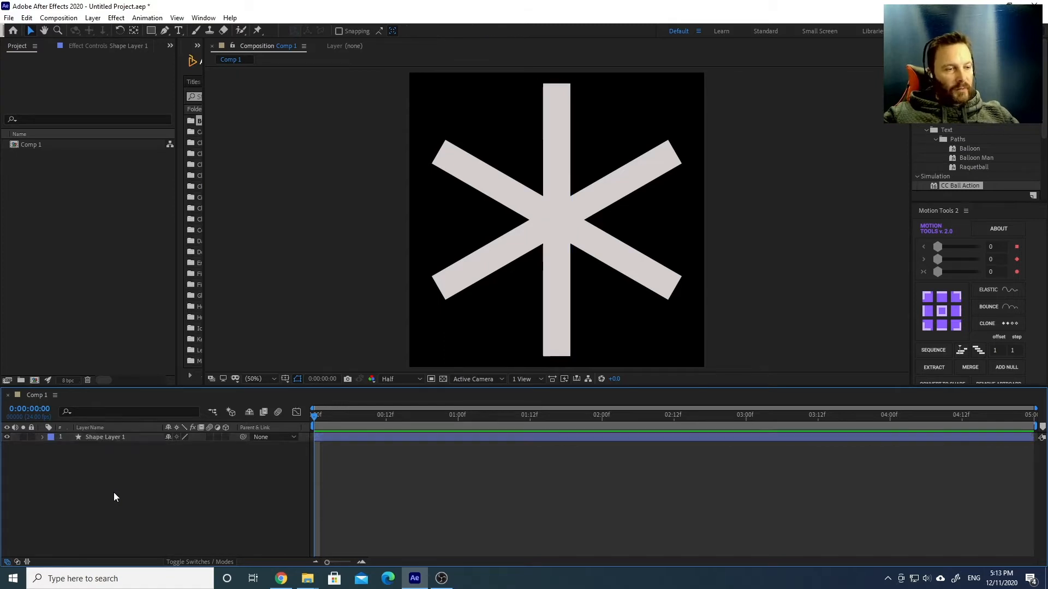
{"action": "left_click", "coordinate": [120, 437]}
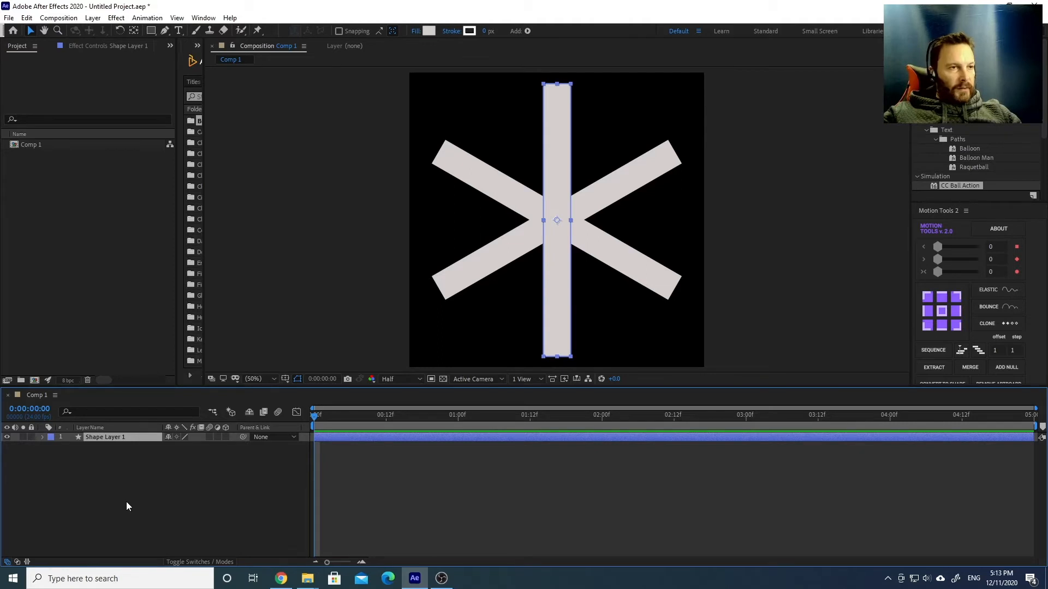
{"action": "key", "text": "ctrl+shift+c"}
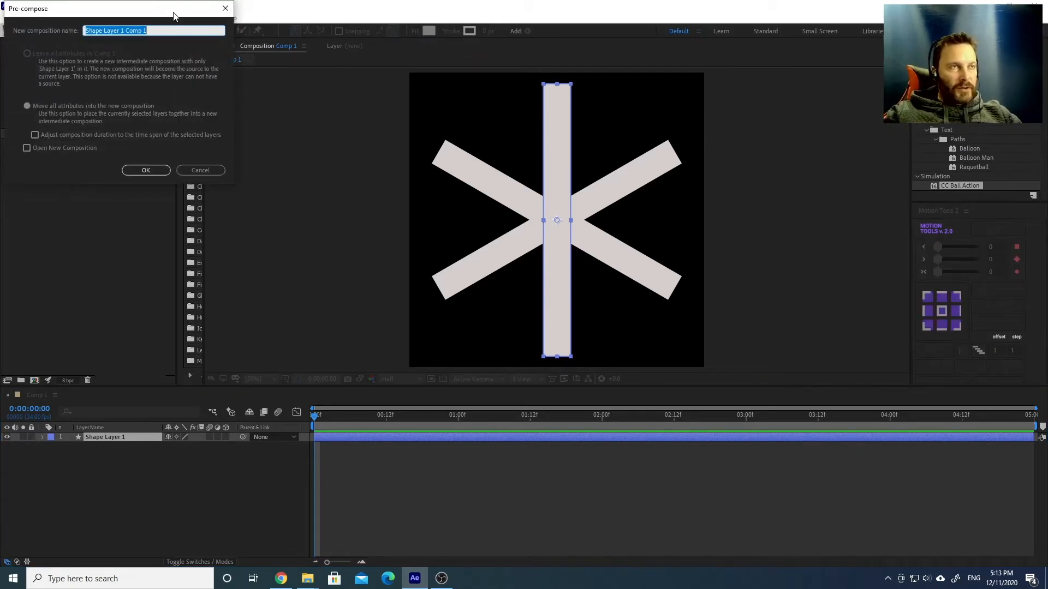
{"action": "type", "text": "sno"}
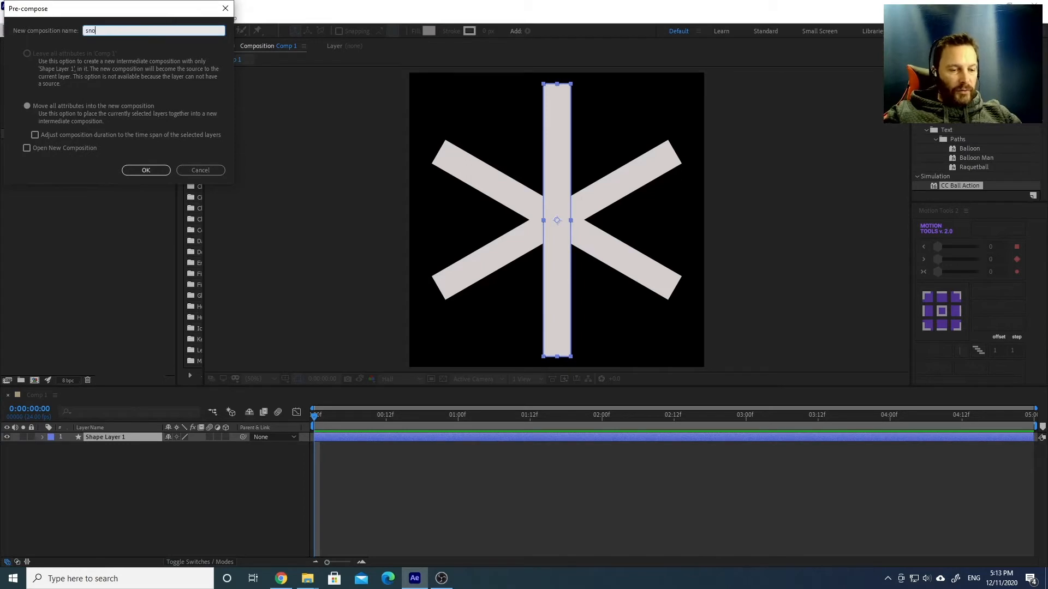
{"action": "type", "text": "w flake"}
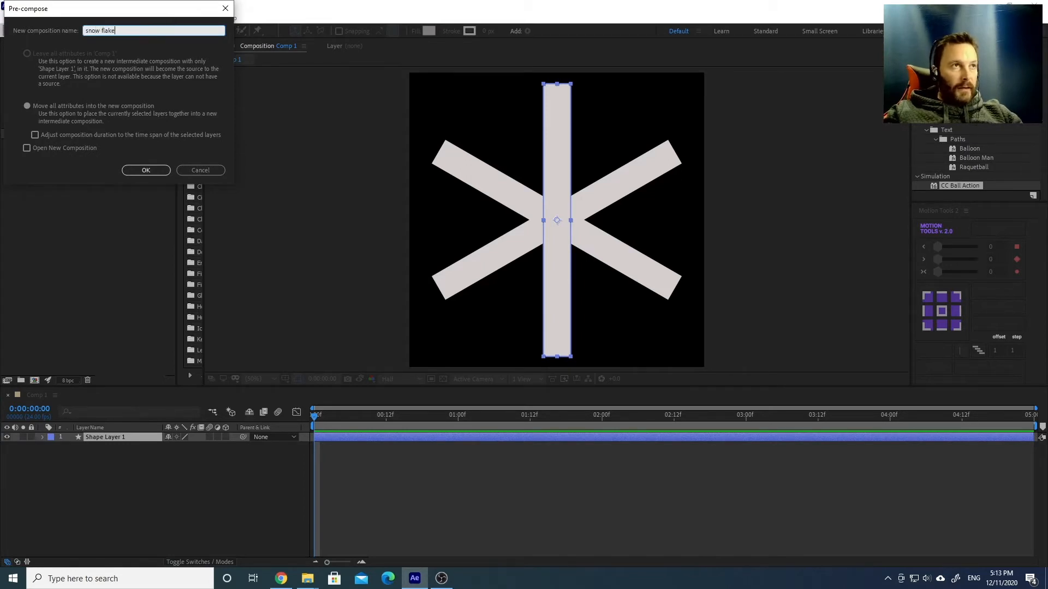
{"action": "key", "text": "Return"}
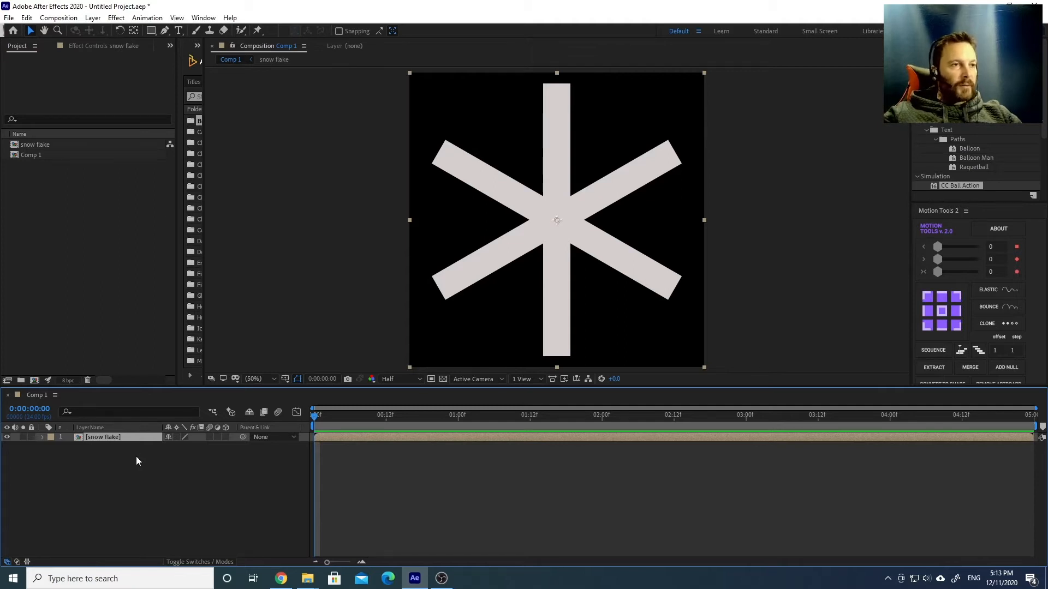
{"action": "left_click", "coordinate": [122, 459]}
{"action": "left_click", "coordinate": [110, 438]}
{"action": "left_click", "coordinate": [111, 464]}
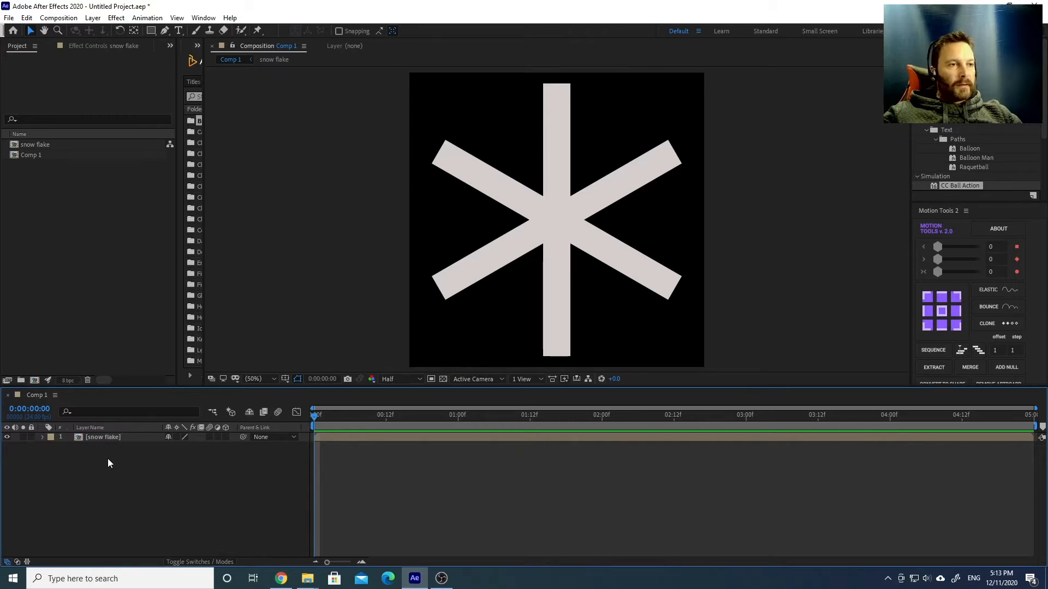
Add a new 2160 by 2160 px solid layer to Comp 1 above the snow flake layer
{"action": "right_click", "coordinate": [82, 469]}
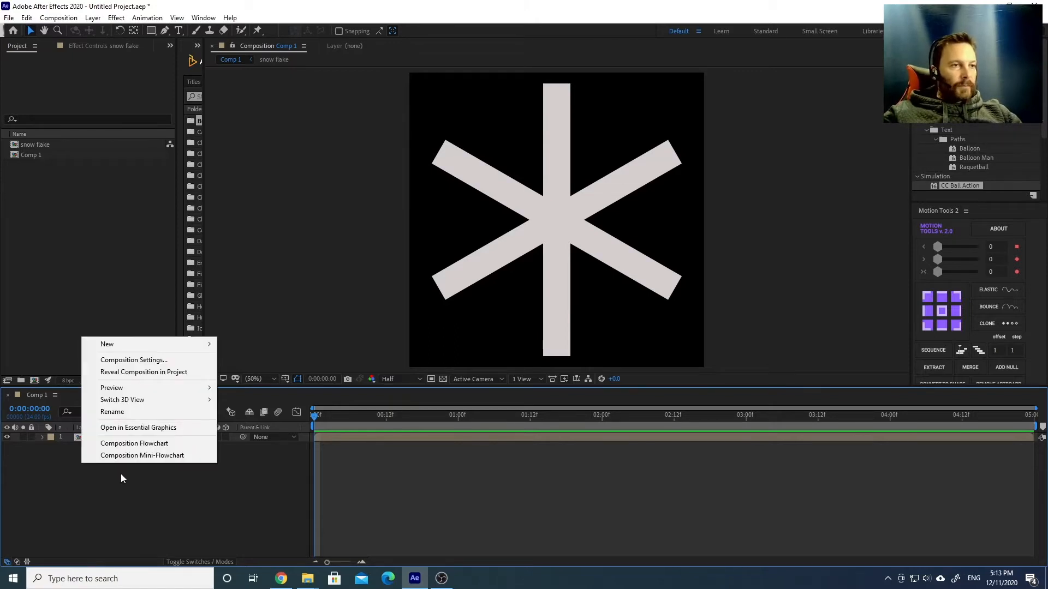
{"action": "mouse_move", "coordinate": [164, 345]}
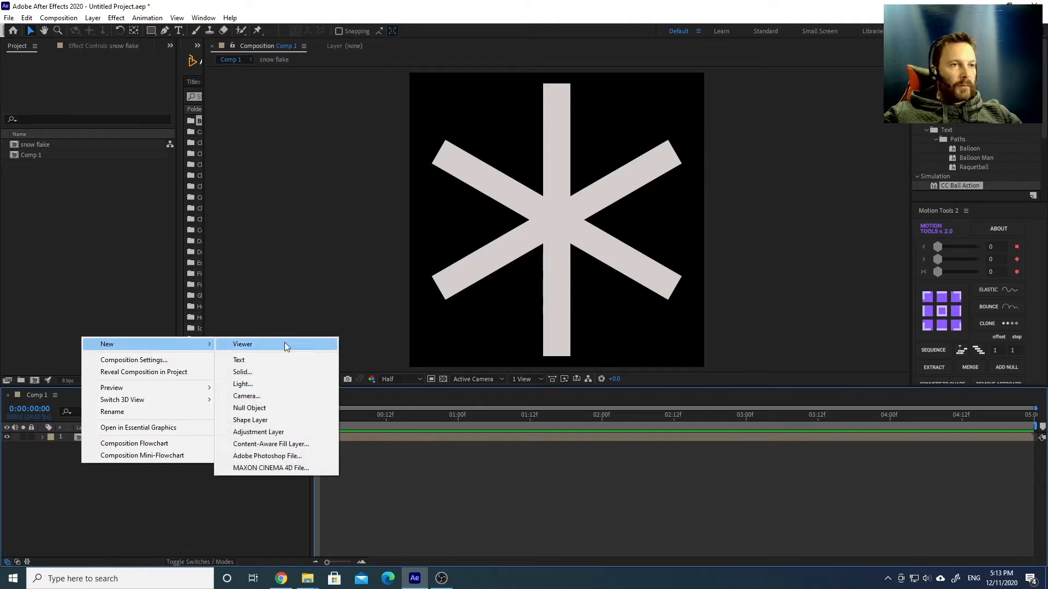
{"action": "left_click", "coordinate": [280, 371]}
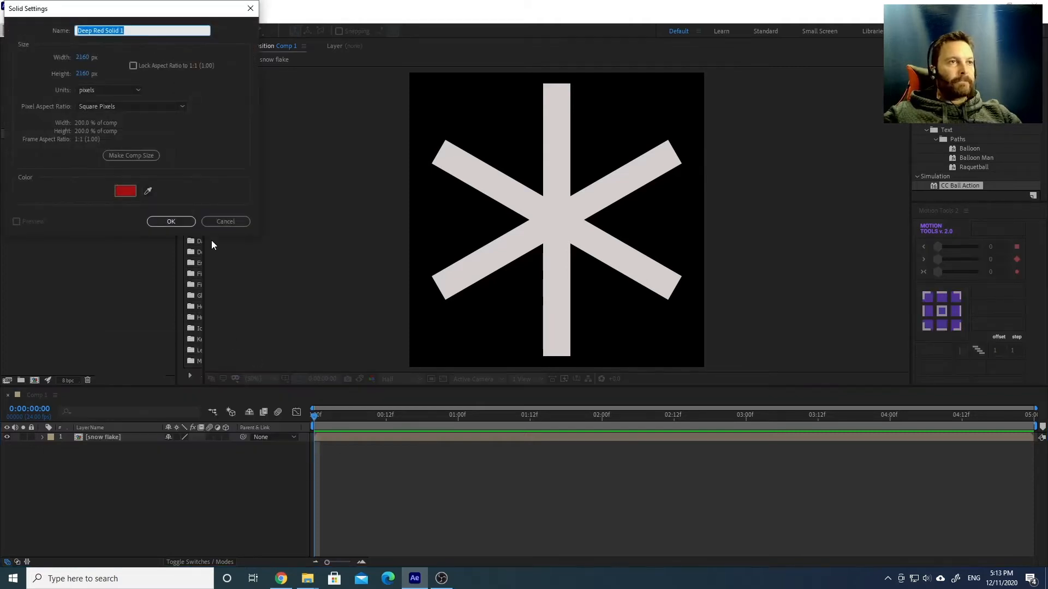
{"action": "left_click", "coordinate": [174, 221]}
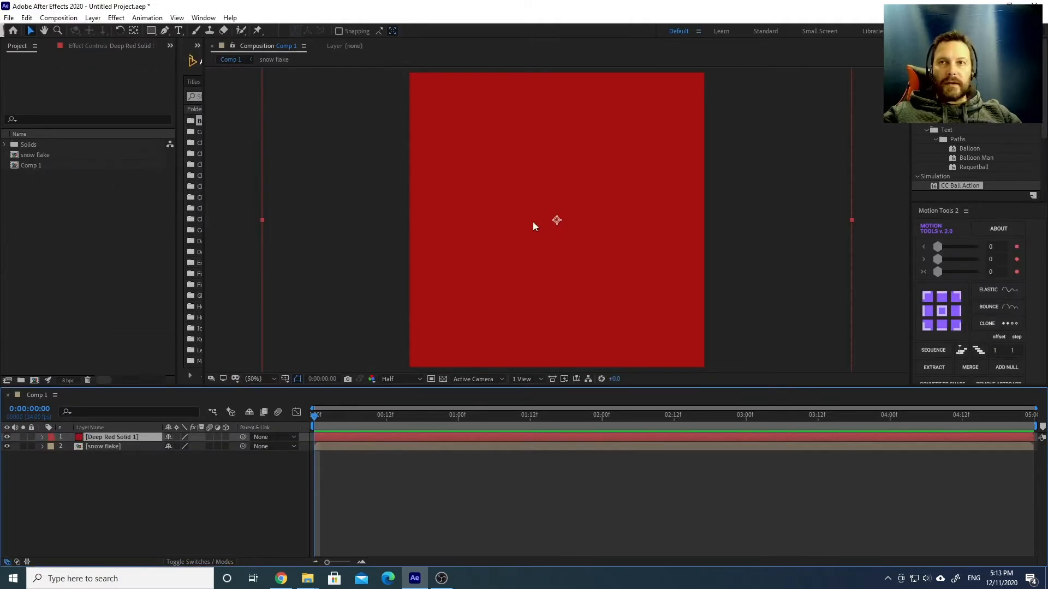
Search the effects for the particle effects and apply CC Particle World to the solid
{"action": "left_click", "coordinate": [965, 110]}
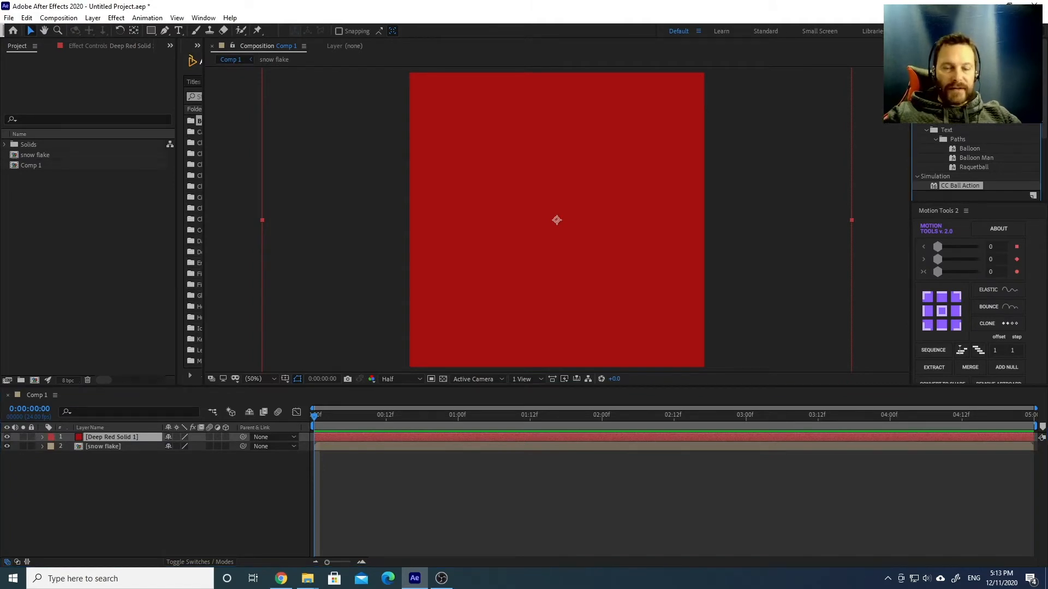
{"action": "type", "text": "rtica"}
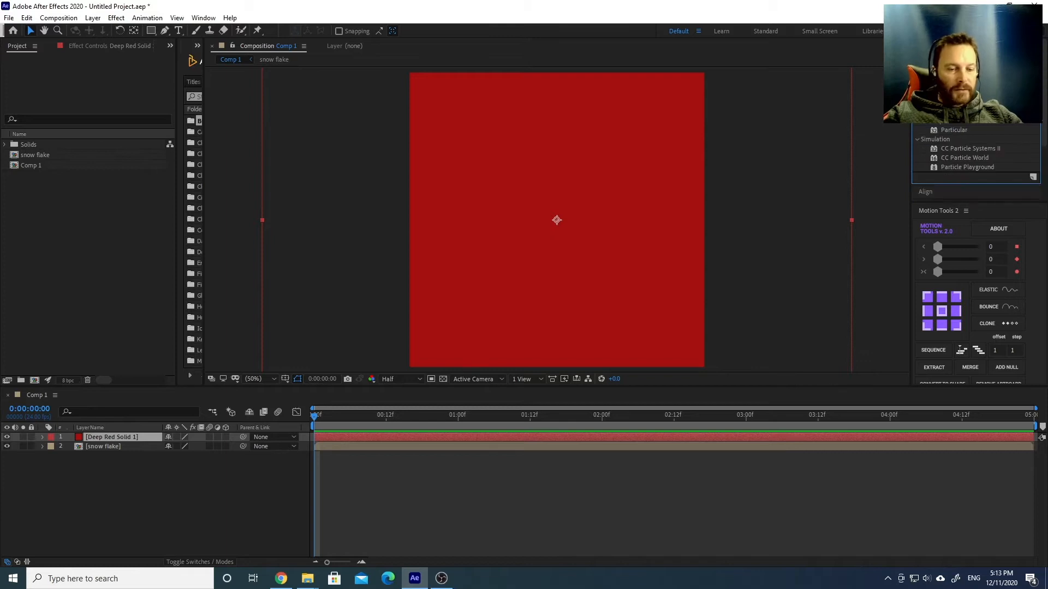
{"action": "key", "text": "BackSpace"}
{"action": "type", "text": "l"}
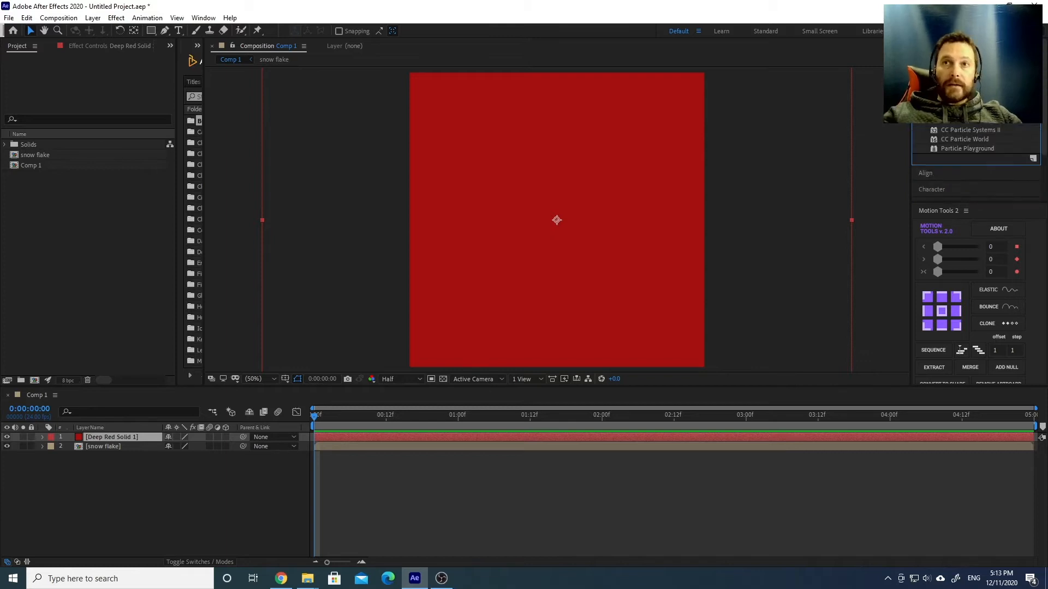
{"action": "double_click", "coordinate": [970, 140]}
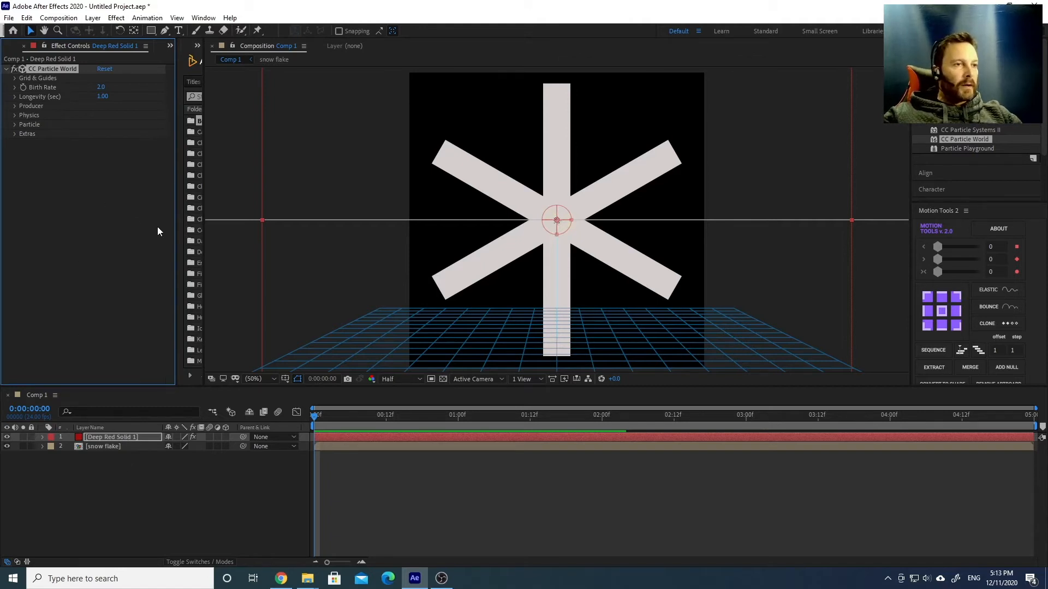
Hide the snow flake layer in Comp 1
{"action": "left_click", "coordinate": [110, 446]}
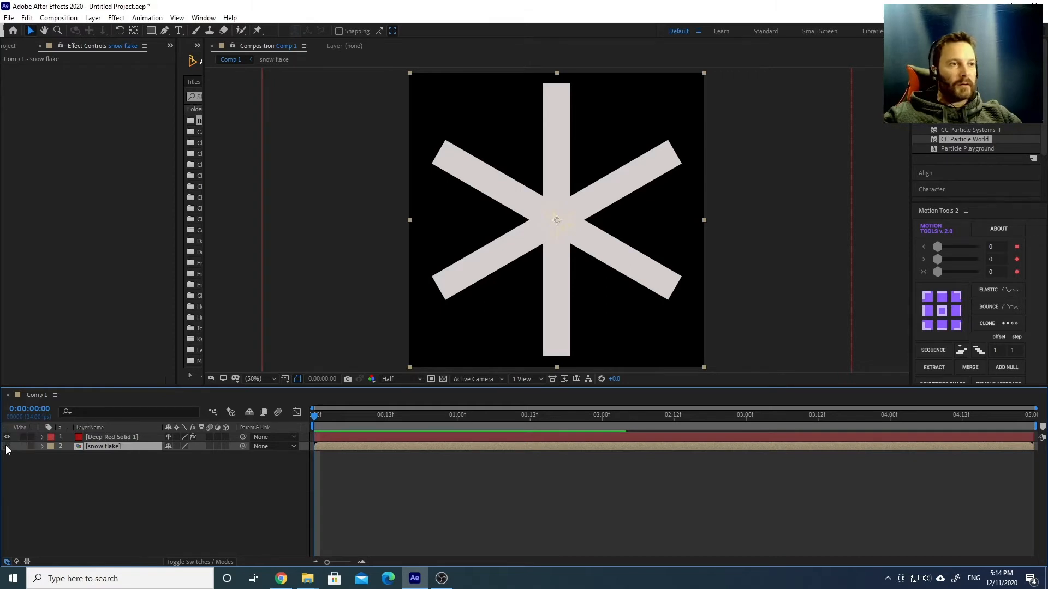
{"action": "left_click", "coordinate": [7, 448]}
{"action": "left_click", "coordinate": [106, 466]}
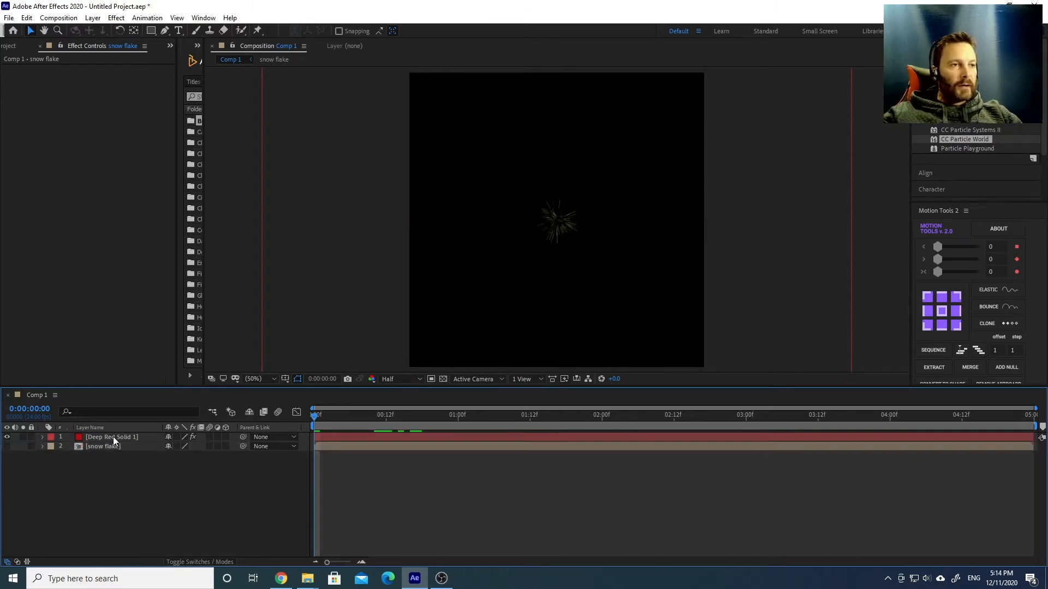
Rename the red solid layer as "snow"
{"action": "left_click", "coordinate": [113, 437]}
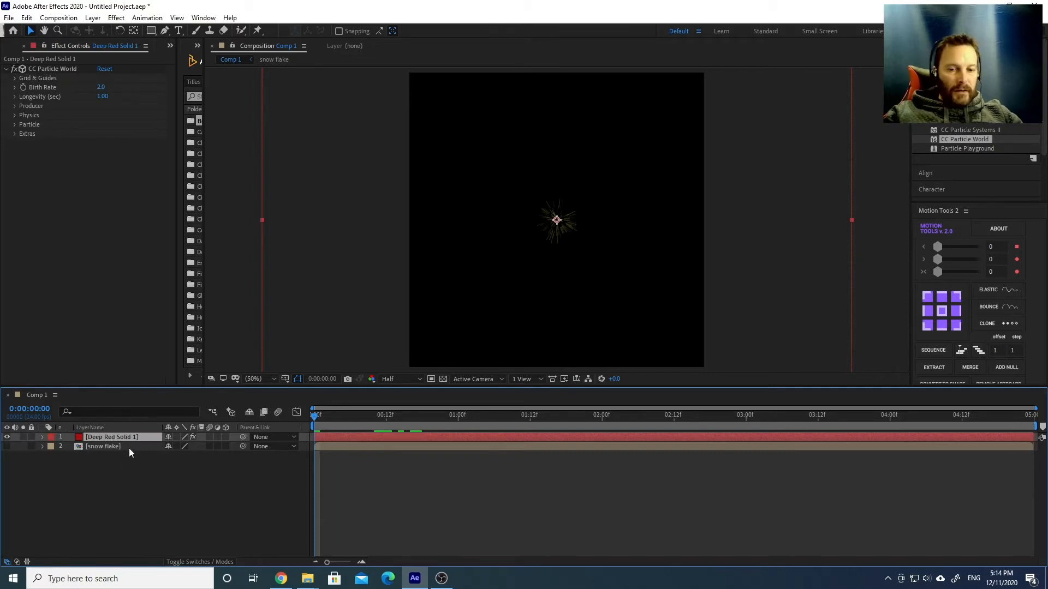
{"action": "key", "text": "Return"}
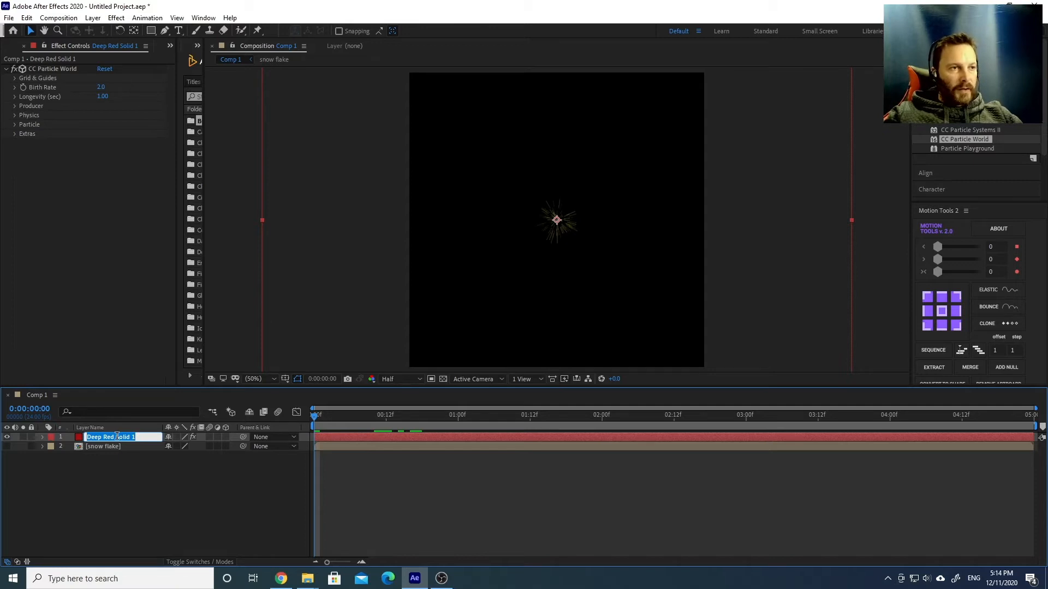
{"action": "type", "text": "now"}
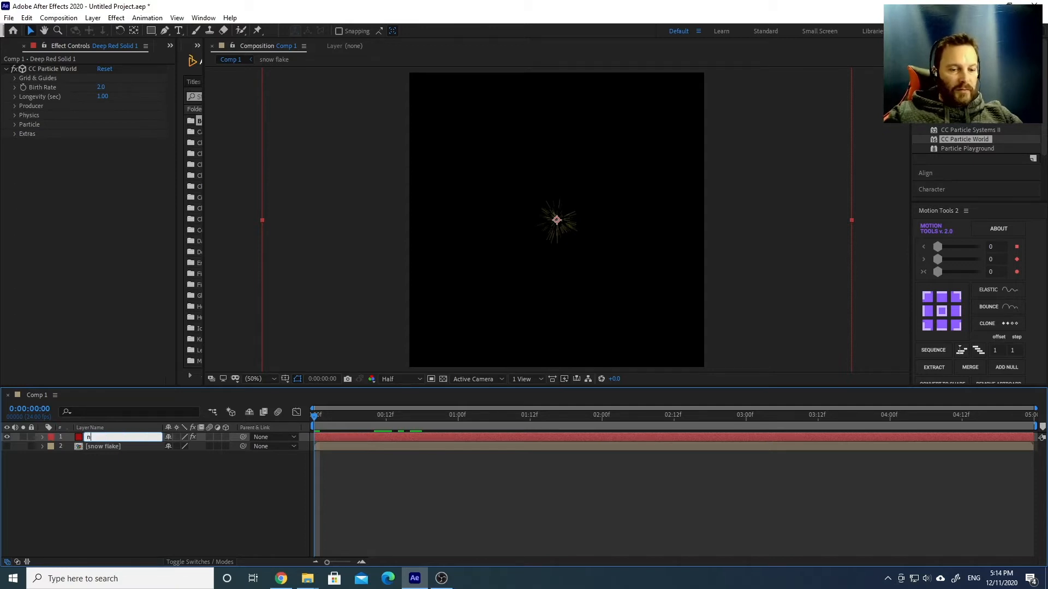
{"action": "key", "text": "BackSpace"}
{"action": "key", "text": "BackSpace"}
{"action": "key", "text": "BackSpace"}
{"action": "type", "text": "snow"}
{"action": "key", "text": "Return"}
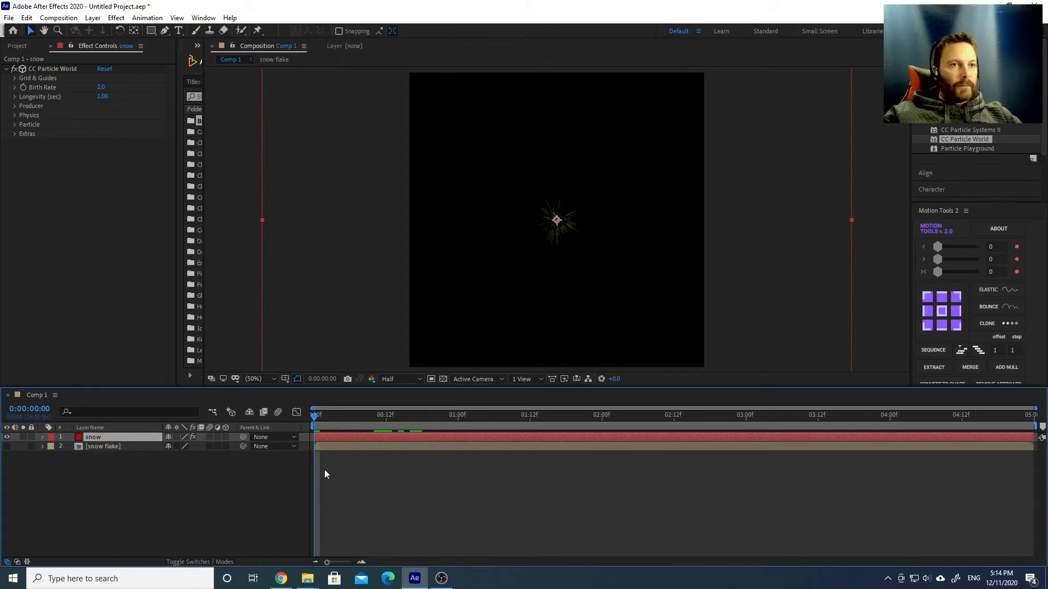
Go to about 0:00:01:09 and set CC Particle World's Birth Rate to 1 and Longevity to 10 seconds
{"action": "mouse_move", "coordinate": [369, 417]}
{"action": "left_mouse_down"}
{"action": "mouse_move", "coordinate": [440, 414]}
{"action": "mouse_move", "coordinate": [309, 412]}
{"action": "mouse_move", "coordinate": [551, 417]}
{"action": "mouse_move", "coordinate": [368, 418]}
{"action": "mouse_move", "coordinate": [386, 418]}
{"action": "left_mouse_up"}
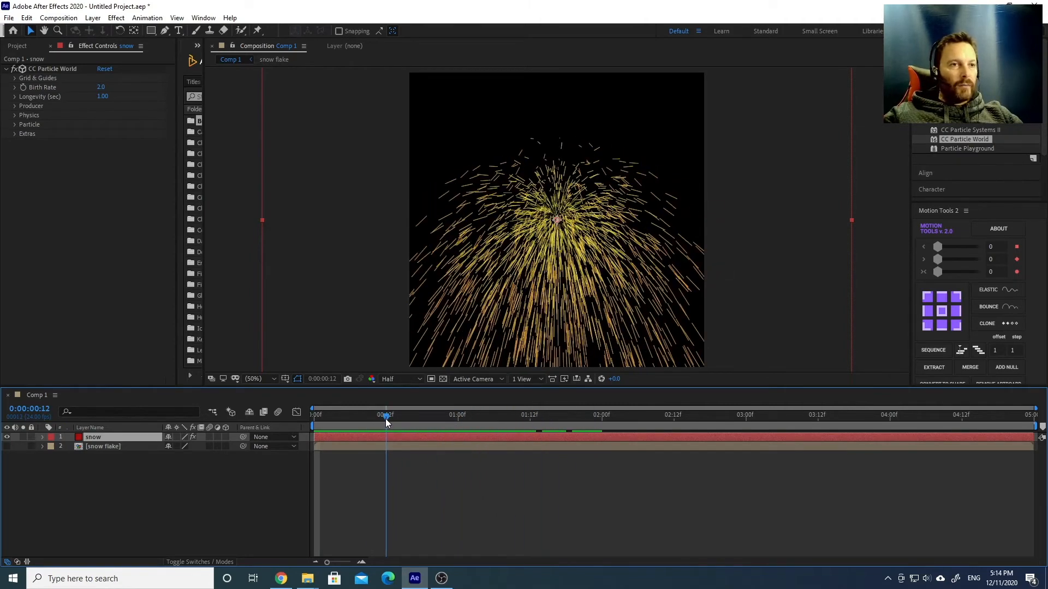
{"action": "left_click", "coordinate": [509, 418]}
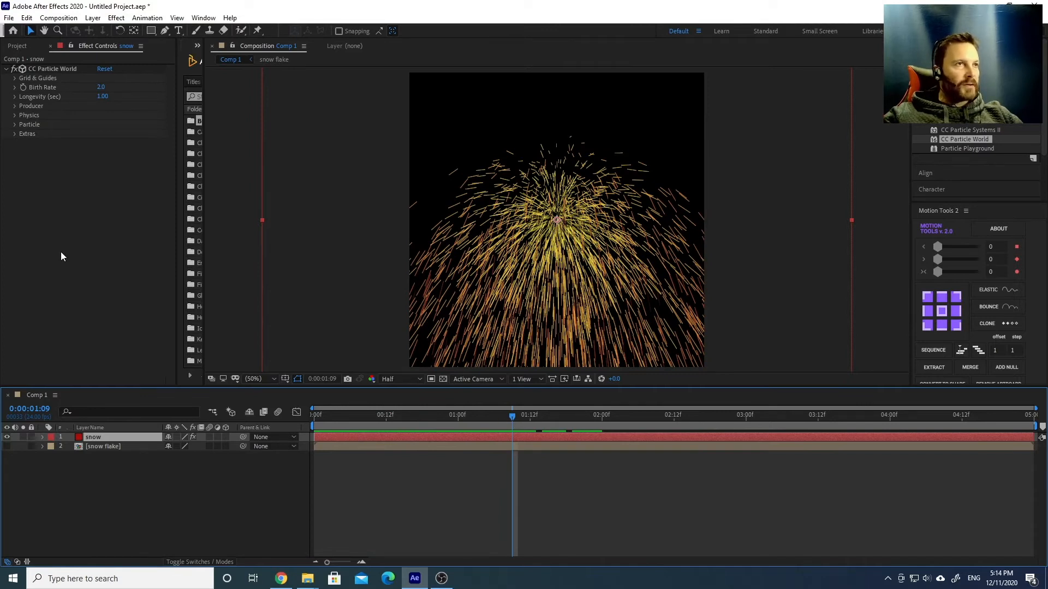
{"action": "left_click", "coordinate": [84, 169]}
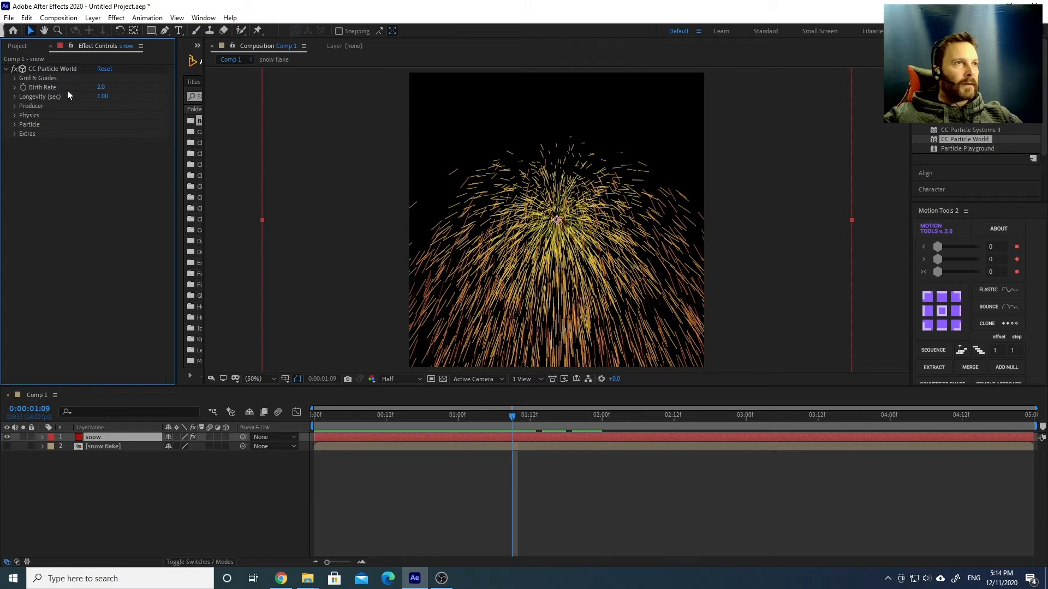
{"action": "left_click", "coordinate": [101, 87]}
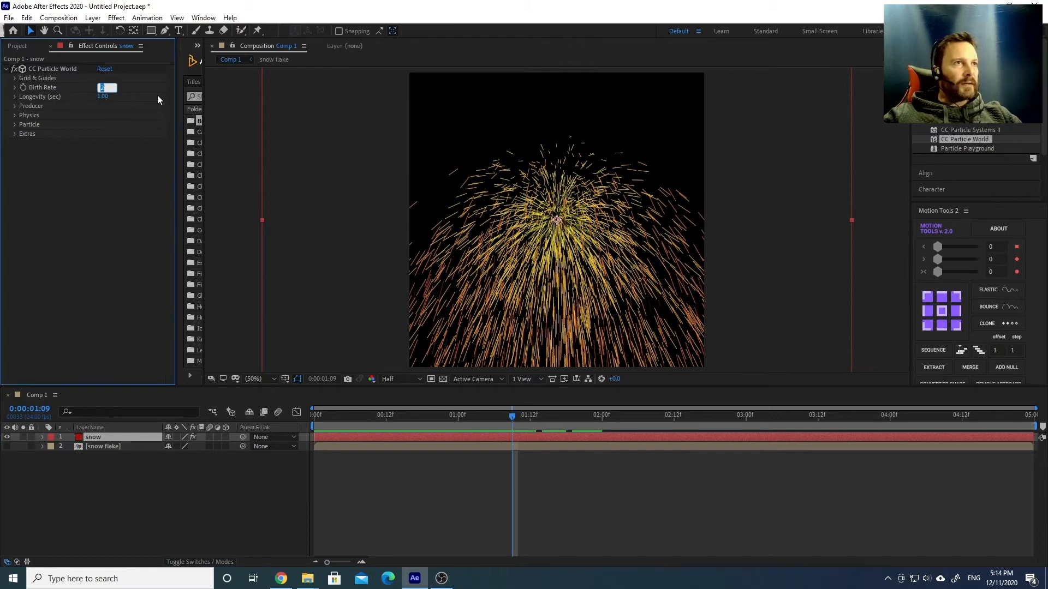
{"action": "type", "text": "1"}
{"action": "key", "text": "Return"}
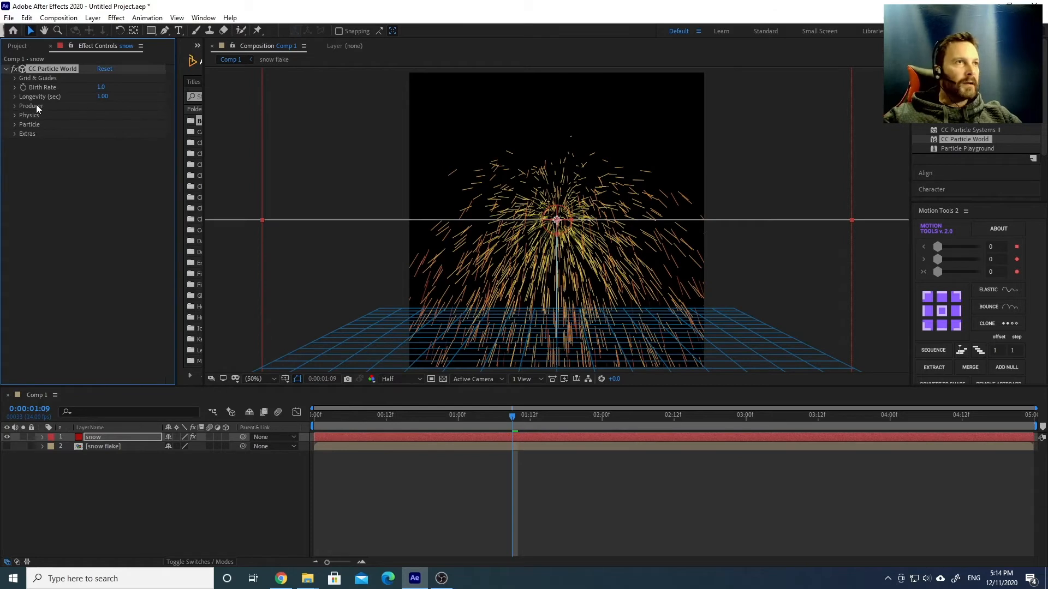
{"action": "type", "text": "10"}
{"action": "key", "text": "Return"}
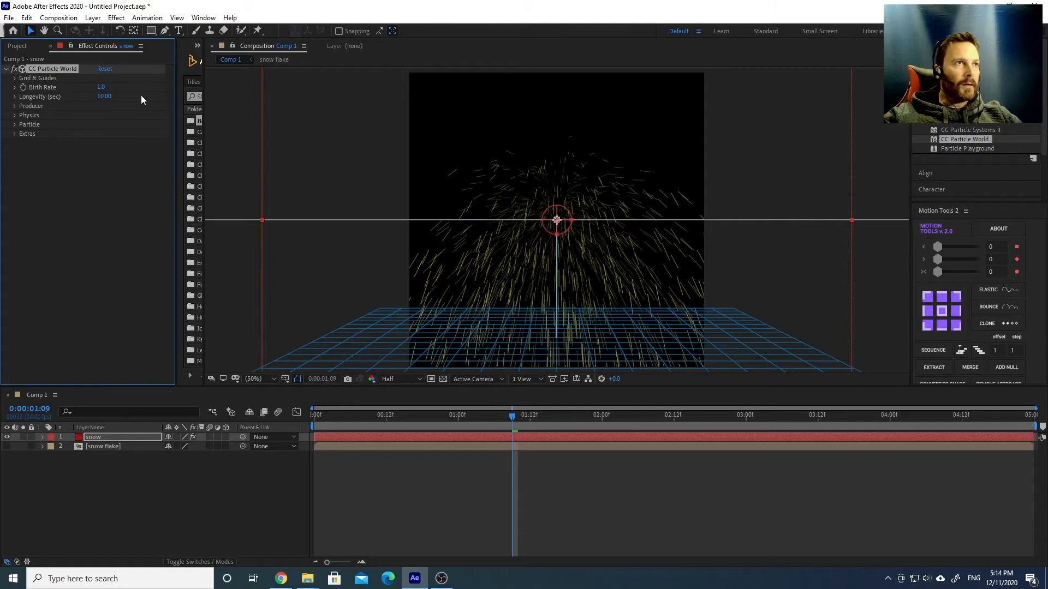
Widen the particle producer to about 0.405 for Radius X, 0.395 for Radius Y and 0.635 for Radius Z
{"action": "left_click", "coordinate": [14, 107]}
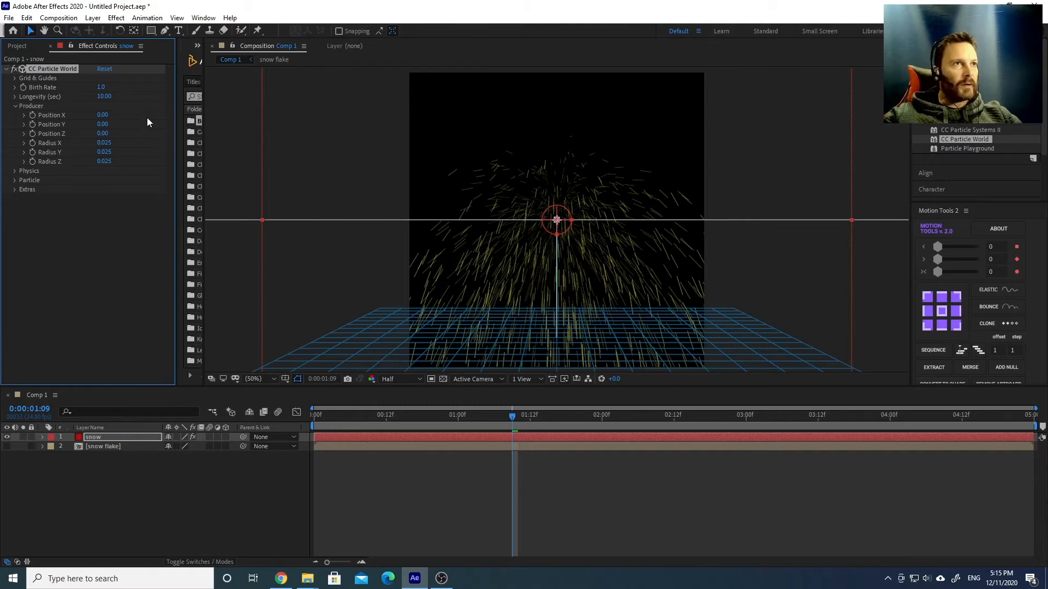
{"action": "left_click_drag", "start_coordinate": [108, 147], "coordinate": [136, 159]}
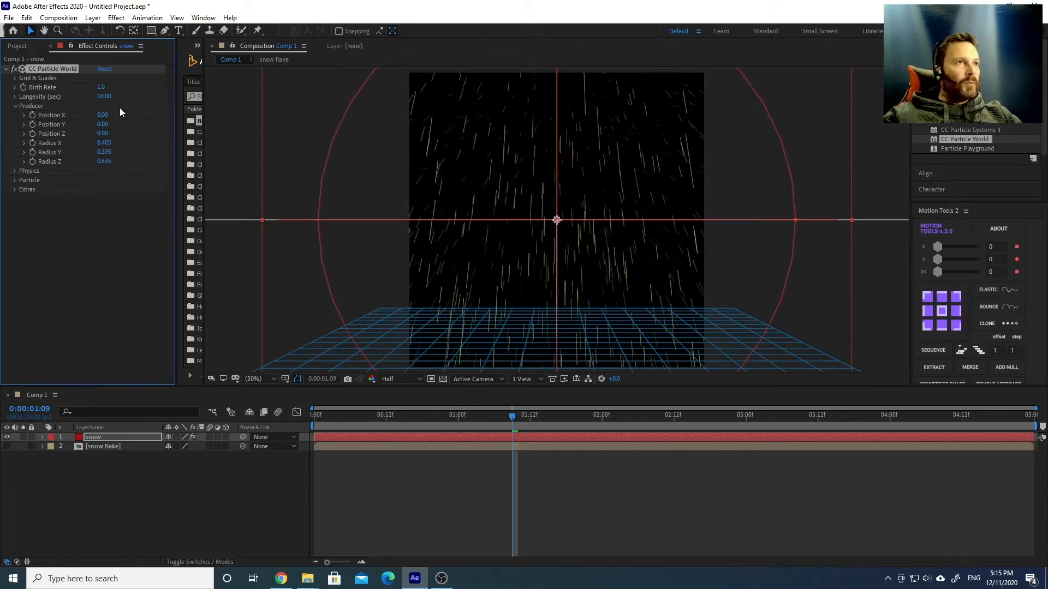
{"action": "left_click", "coordinate": [104, 152]}
{"action": "key", "text": "Return"}
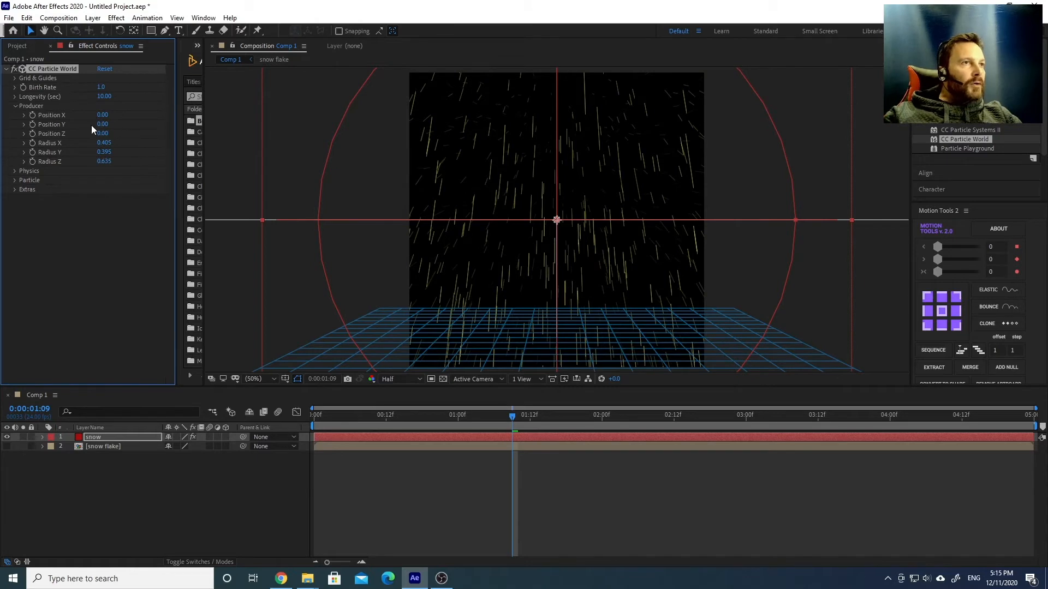
Raise the particle producer to a Position Y of about -0.78 and preview the animation from the start
{"action": "left_click_drag", "start_coordinate": [100, 125], "coordinate": [60, 124]}
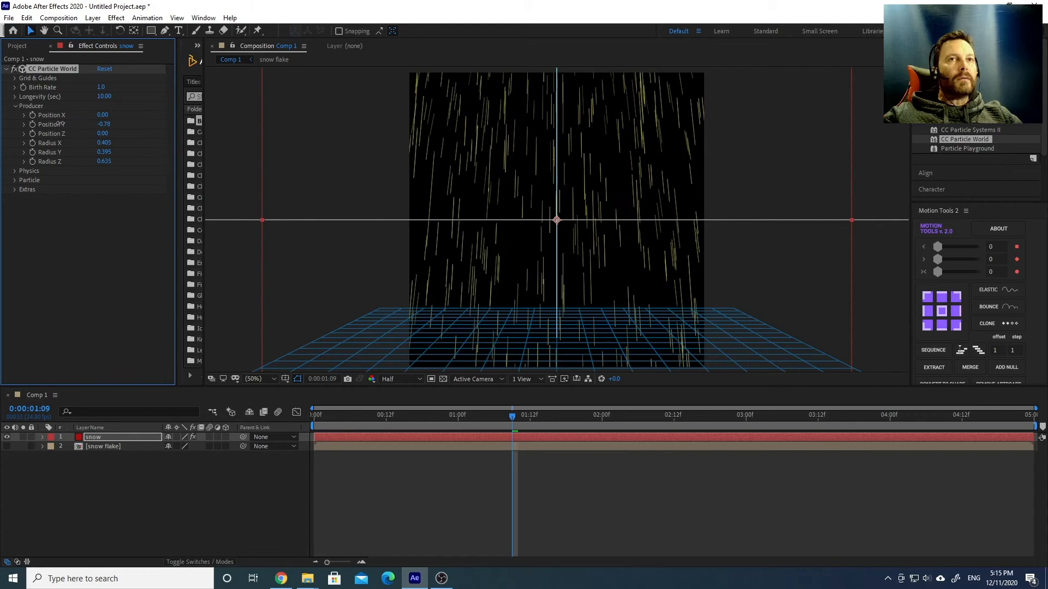
{"action": "key", "text": "space"}
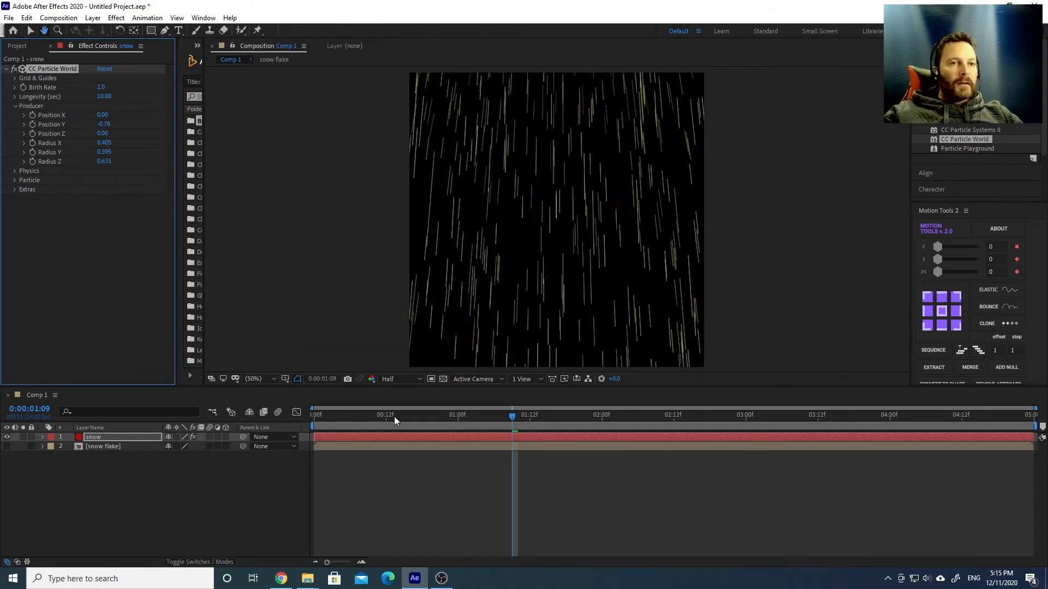
{"action": "key", "text": "space"}
{"action": "key", "text": "Home"}
{"action": "key", "text": "space"}
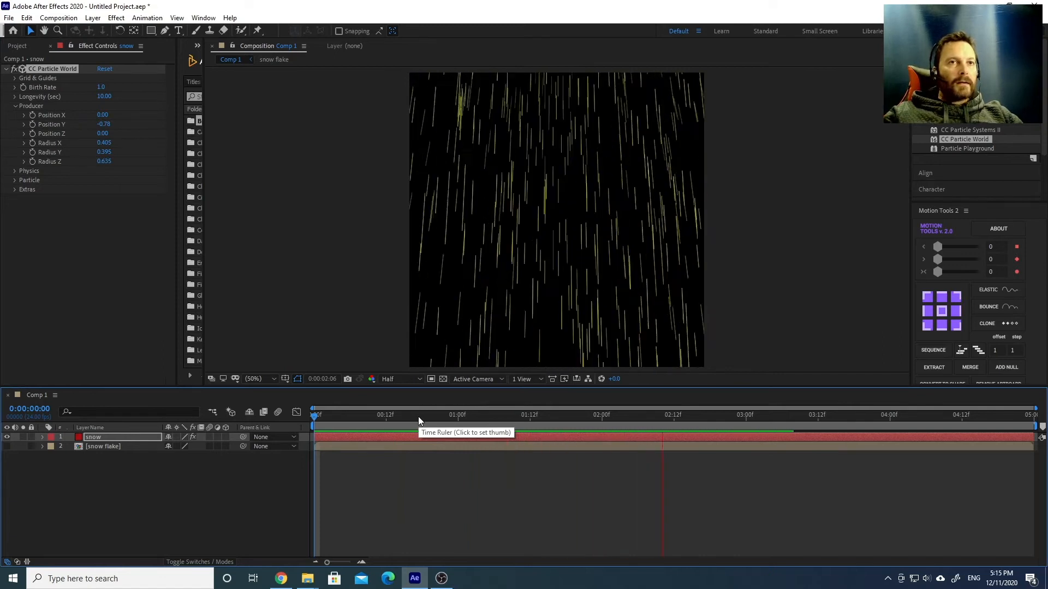
{"action": "key", "text": "space"}
{"action": "left_click", "coordinate": [500, 417]}
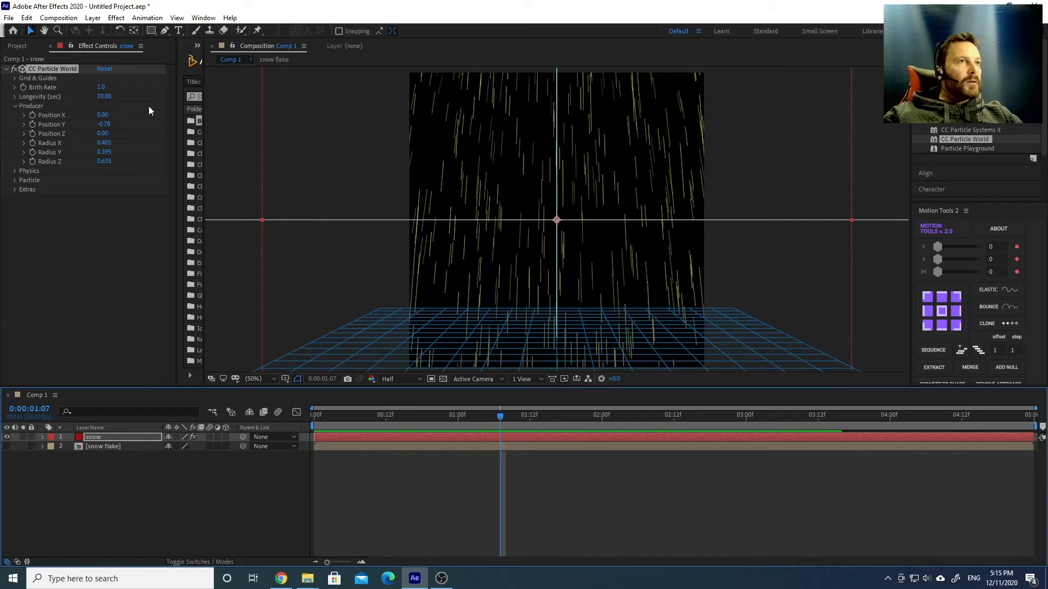
Change the particle physics animation to Twirly and preview the motion
{"action": "left_click", "coordinate": [15, 107]}
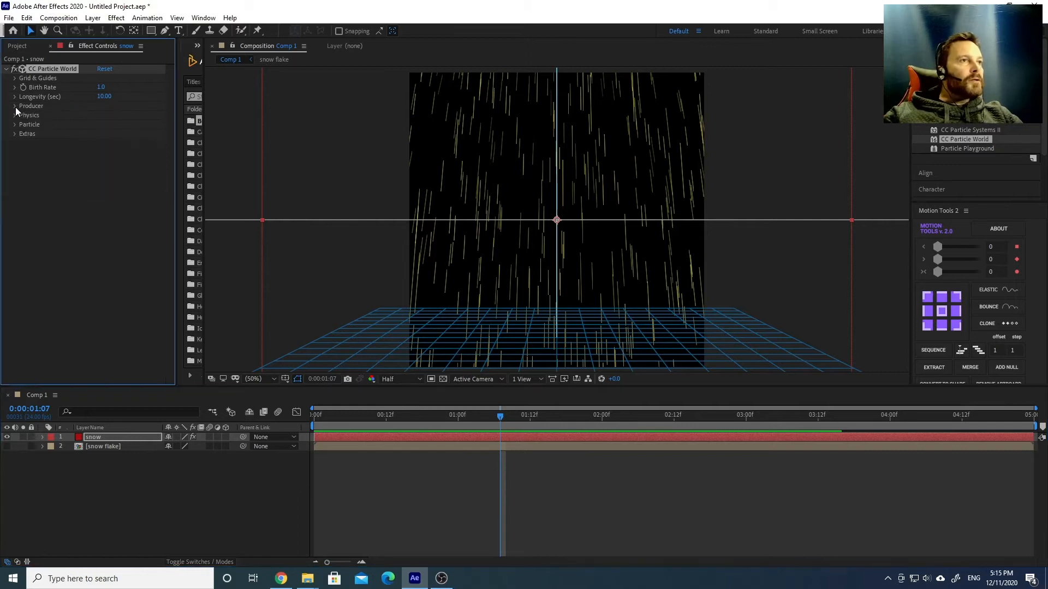
{"action": "left_click", "coordinate": [15, 117]}
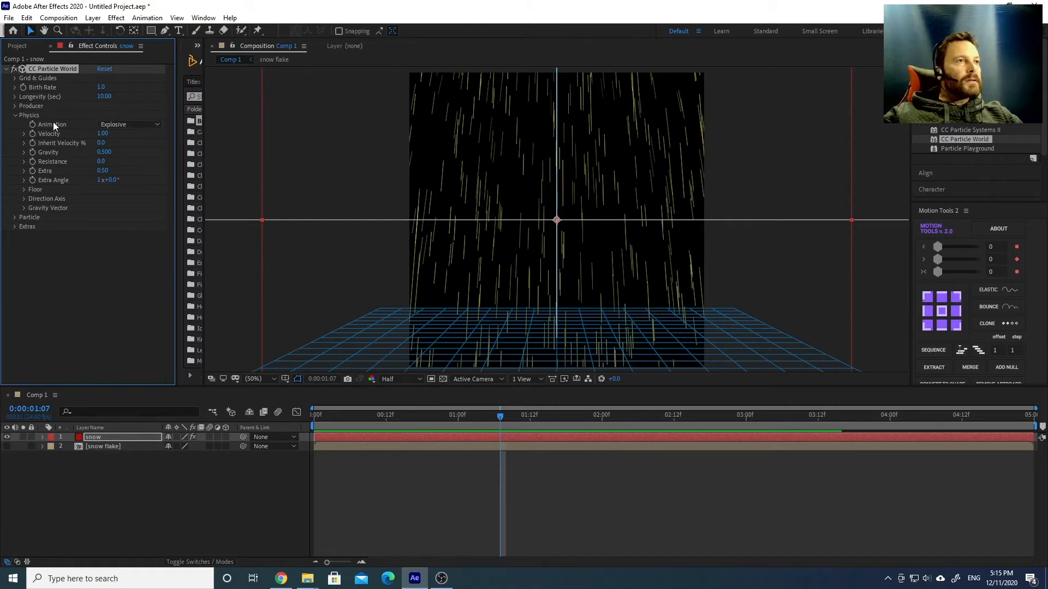
{"action": "left_click", "coordinate": [138, 125]}
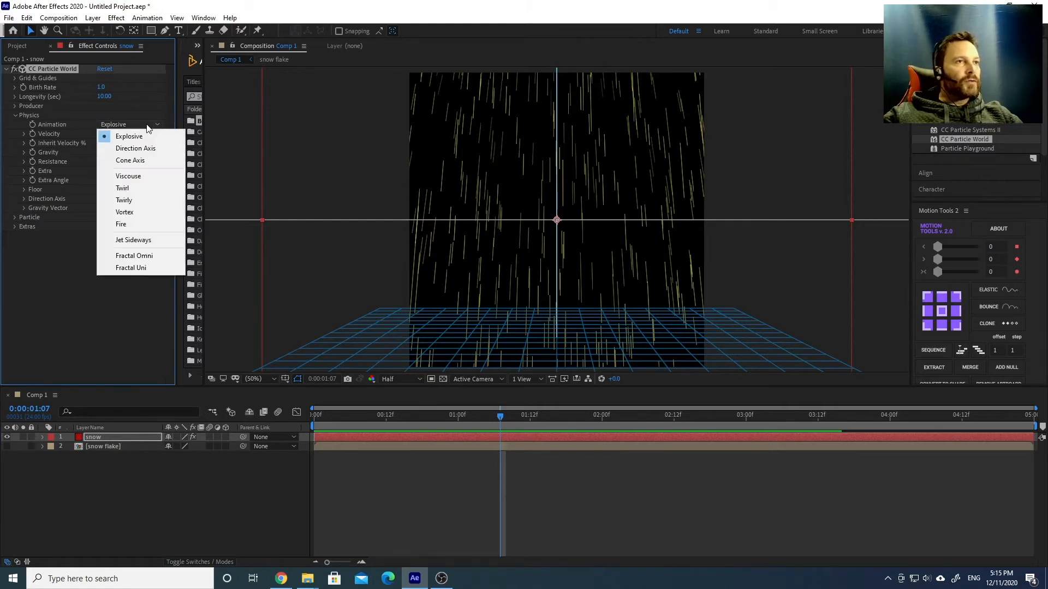
{"action": "left_click", "coordinate": [146, 201]}
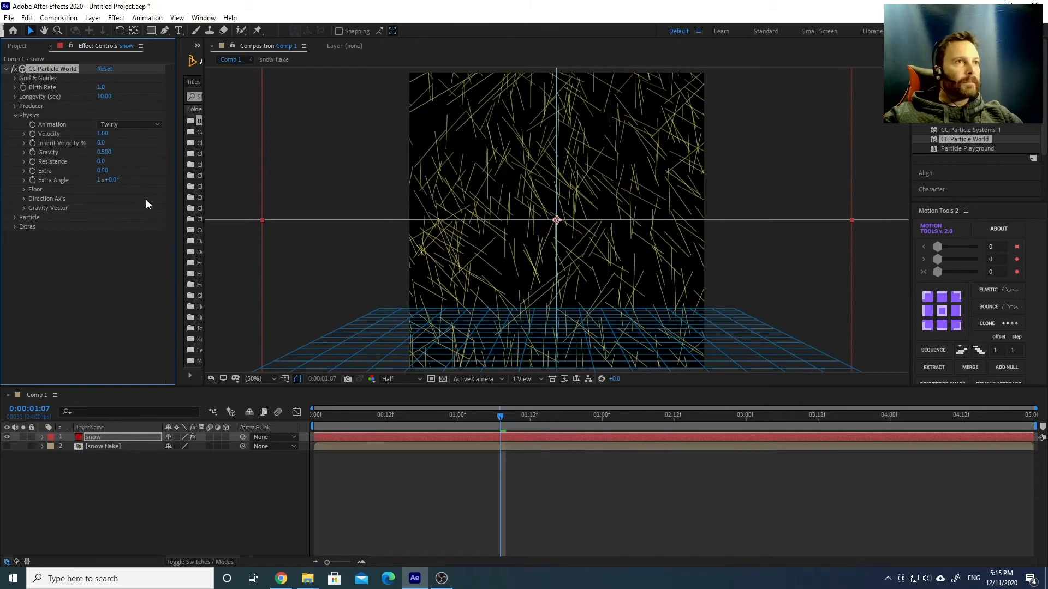
{"action": "key", "text": "space"}
{"action": "key", "text": "space"}
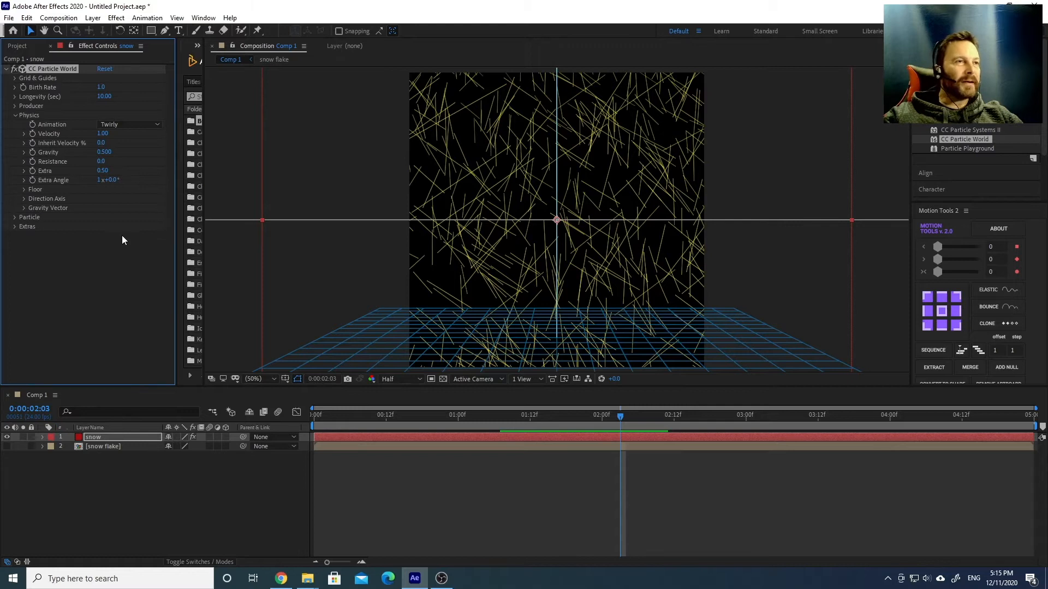
Set CC Particle World's particle type to Textured Square and use the snow flake layer as its texture layer
{"action": "left_click", "coordinate": [108, 254]}
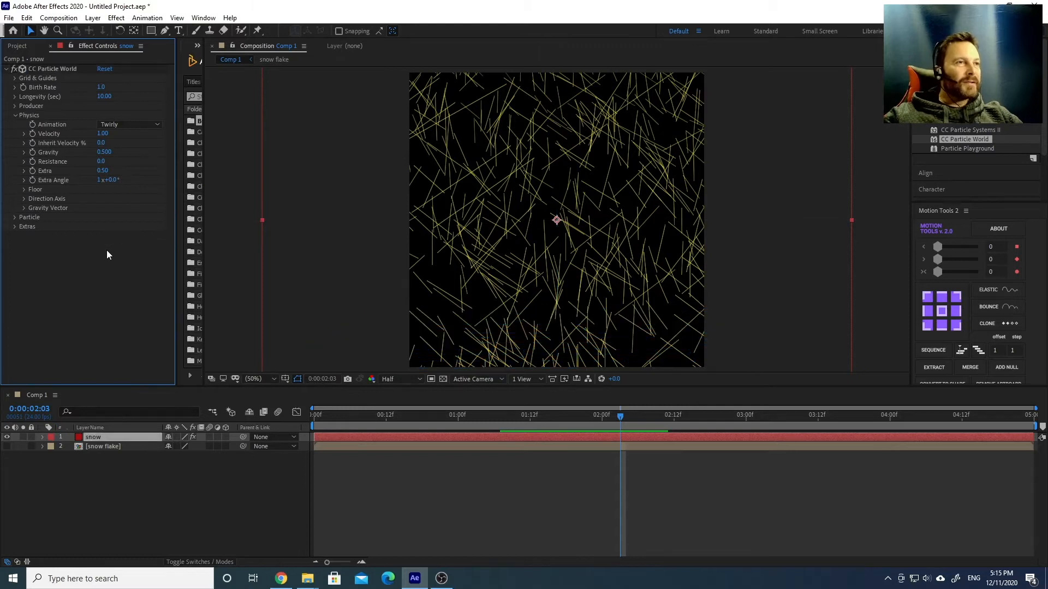
{"action": "left_click", "coordinate": [15, 217]}
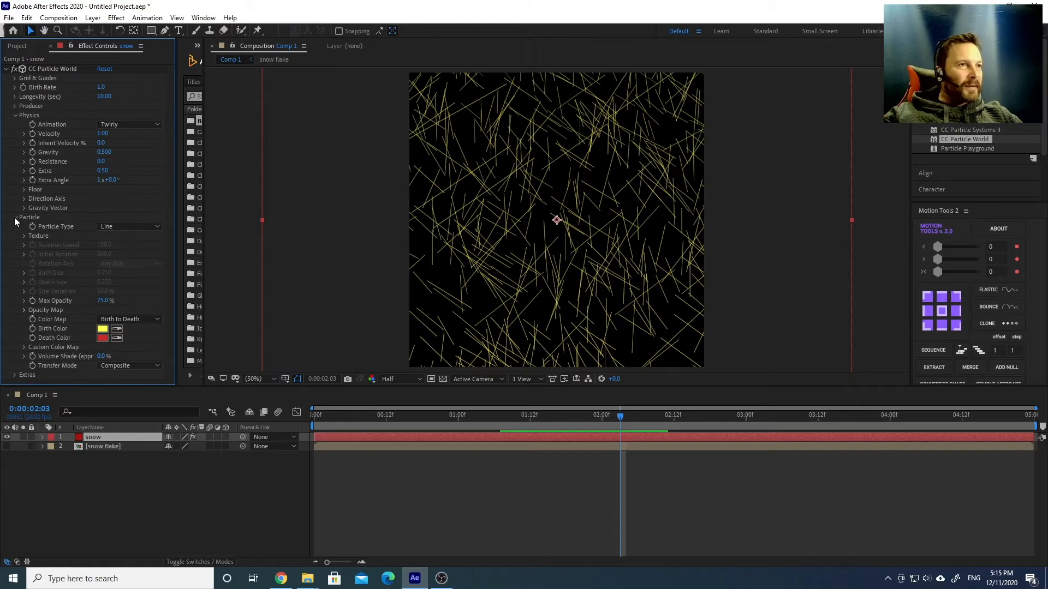
{"action": "left_click", "coordinate": [150, 225]}
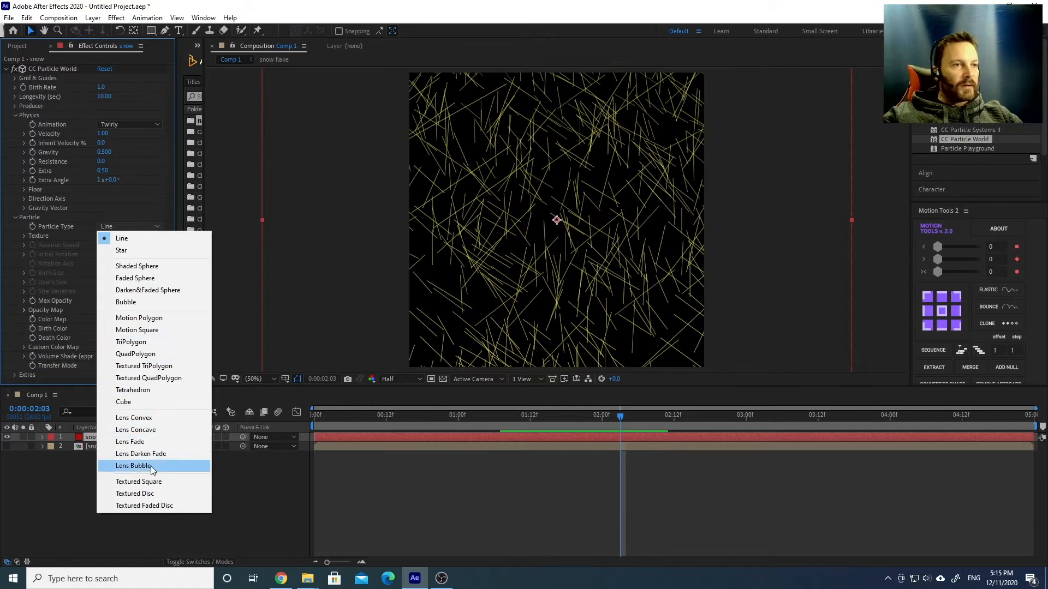
{"action": "left_click", "coordinate": [155, 483]}
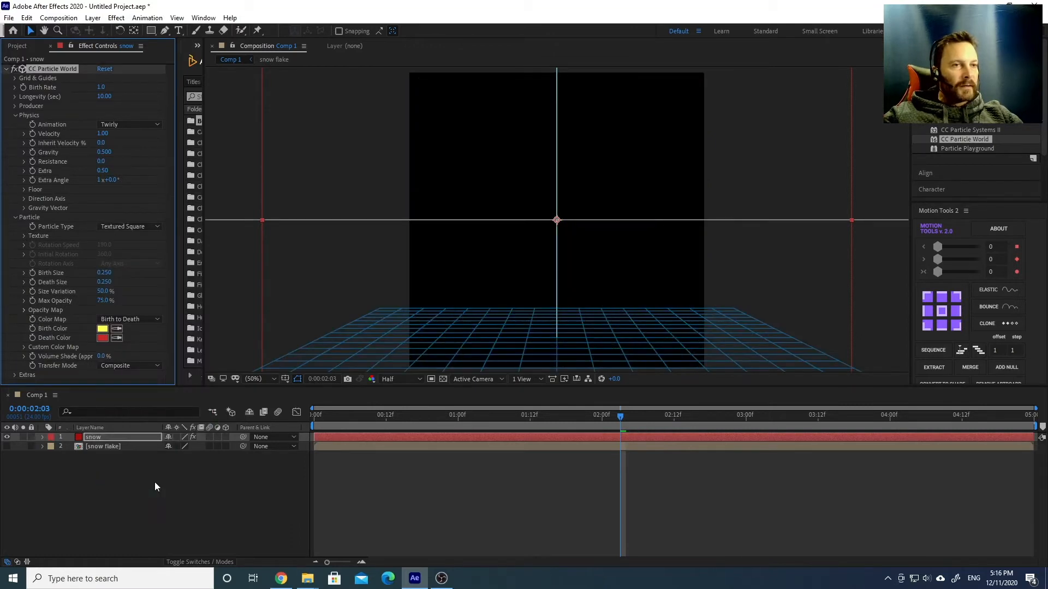
{"action": "left_click", "coordinate": [23, 236]}
{"action": "left_click", "coordinate": [121, 246]}
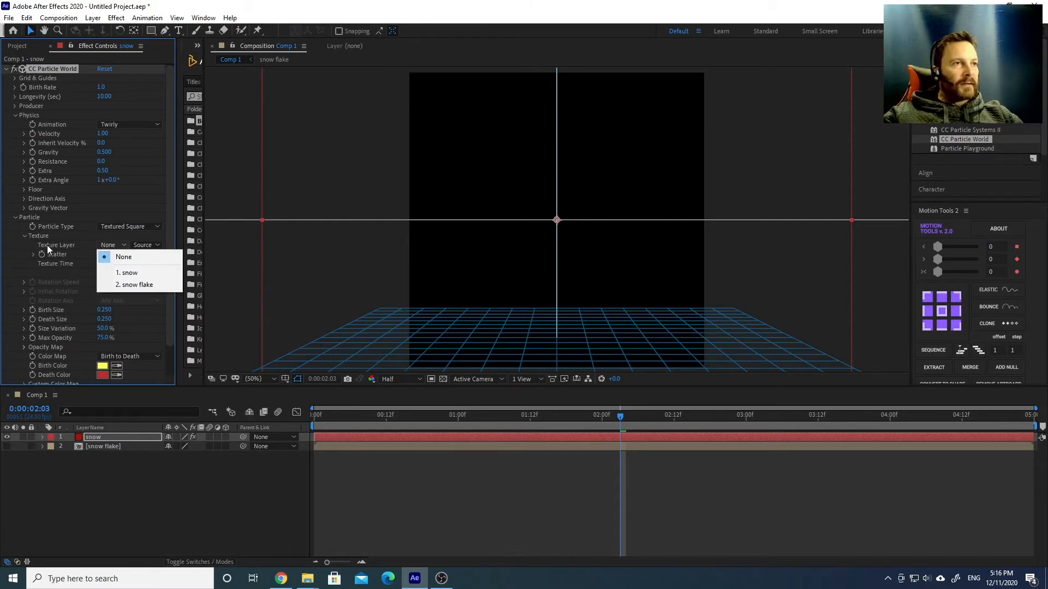
{"action": "left_click", "coordinate": [142, 285]}
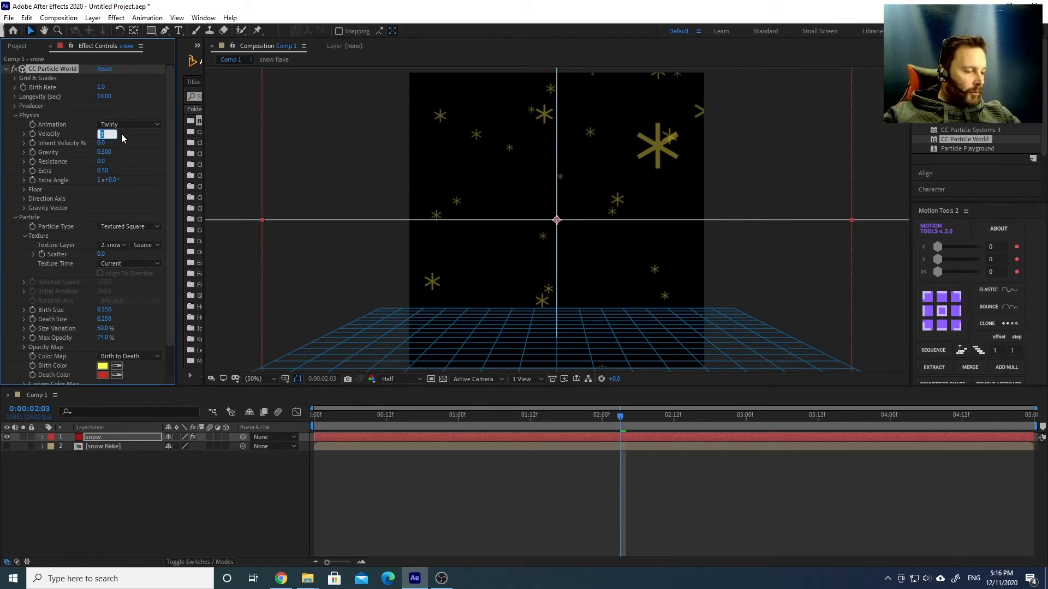
Set the particle physics to a Velocity of 0.05 and a Gravity of 0.1
{"action": "type", "text": "0.05"}
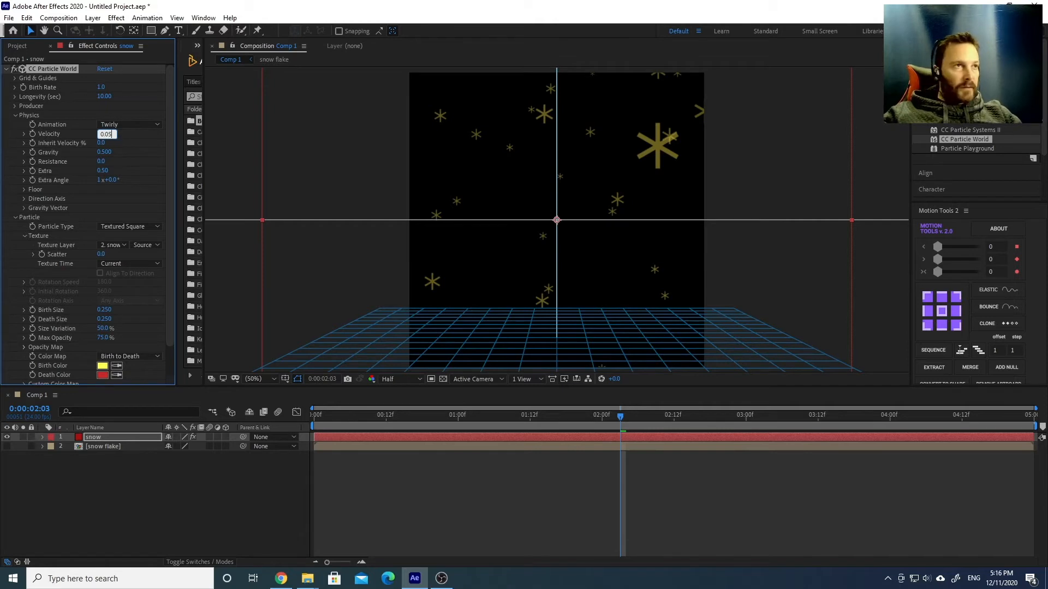
{"action": "left_click", "coordinate": [101, 142]}
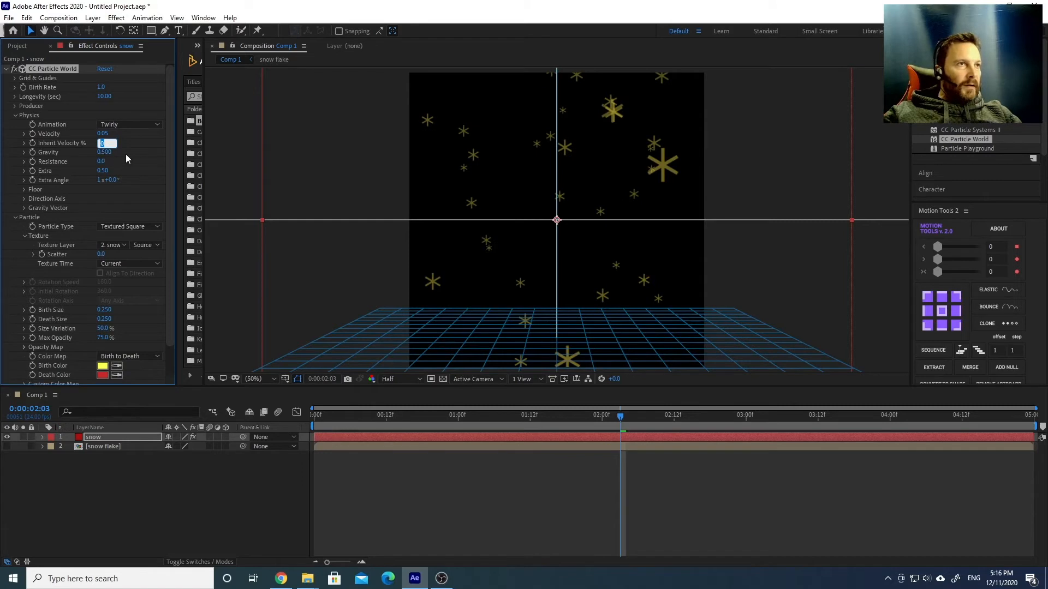
{"action": "left_click", "coordinate": [116, 159]}
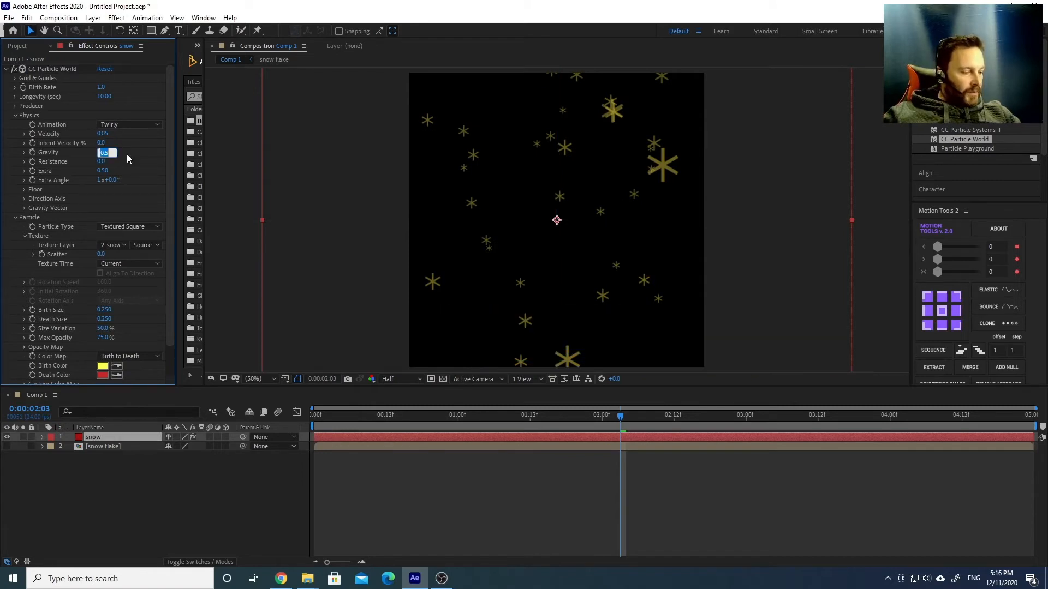
{"action": "type", "text": "0.1"}
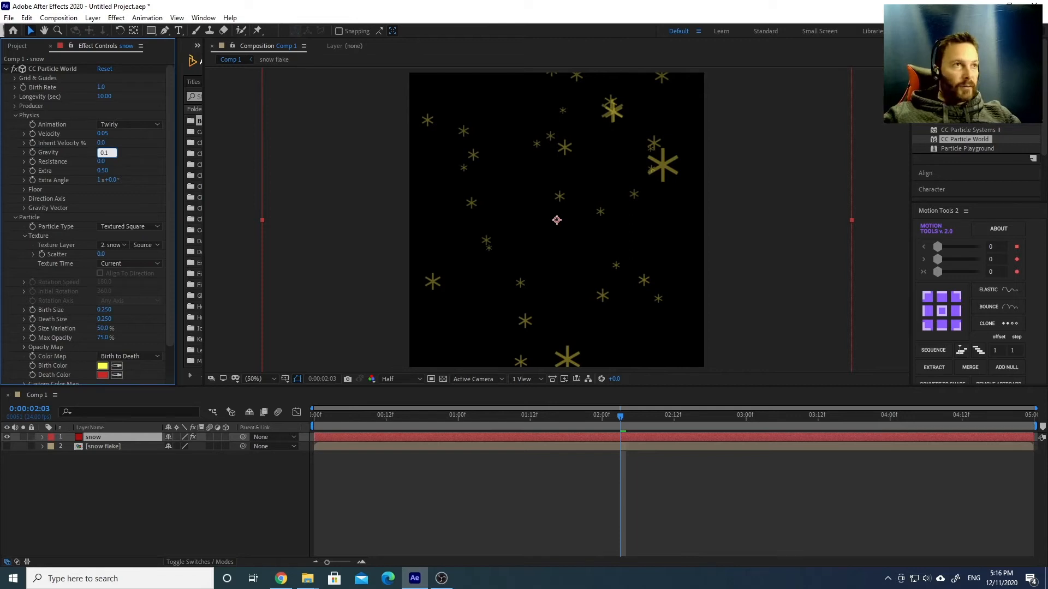
{"action": "key", "text": "Return"}
Set the particle physics Resistance to 1.3
{"action": "left_click", "coordinate": [109, 162]}
{"action": "type", "text": "1.1"}
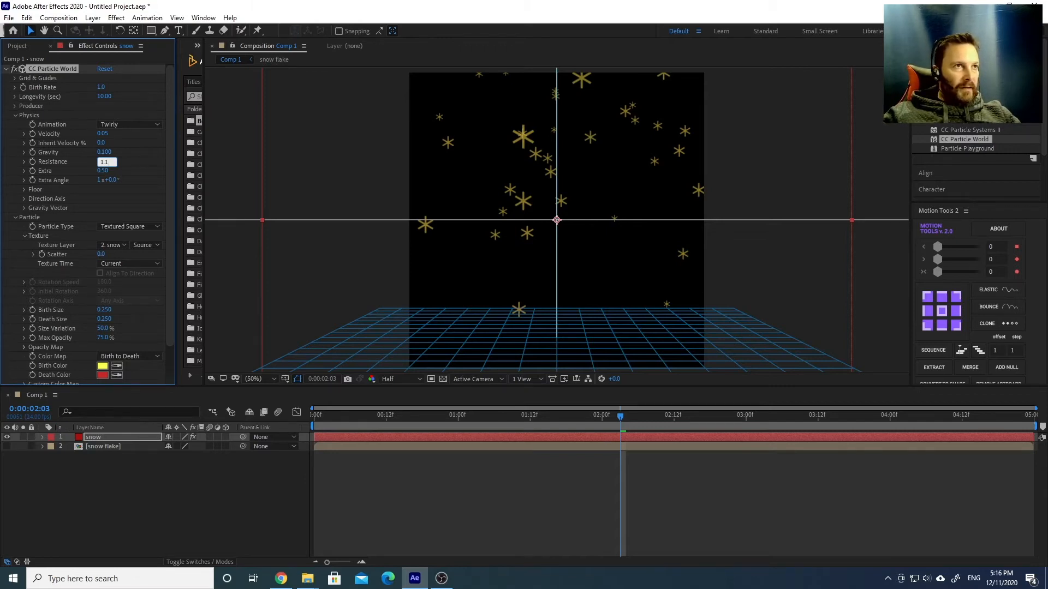
{"action": "type", "text": "3"}
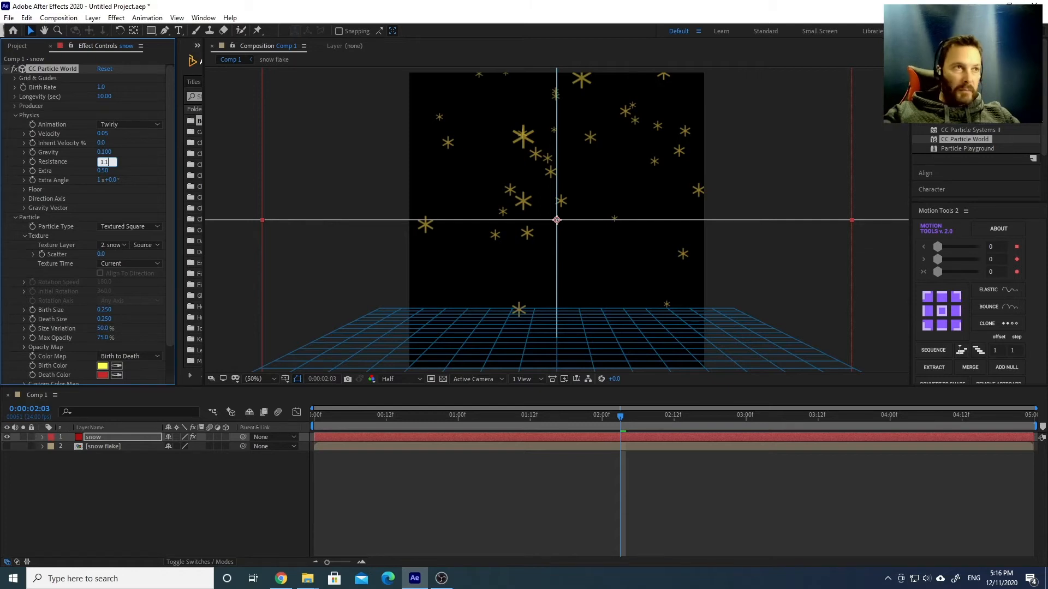
{"action": "key", "text": "Return"}
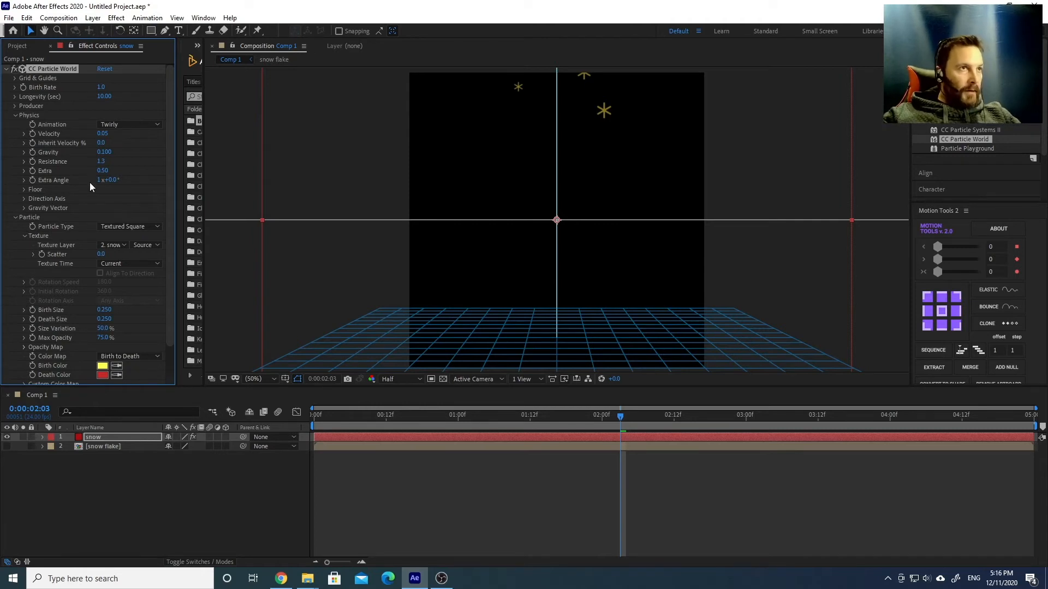
Go to about 0:00:02:16 and change the particles' Birth Color to the pale blue-grey CEDCE0
{"action": "scroll", "coordinate": [71, 229], "scroll_direction": "down", "scroll_amount": 1}
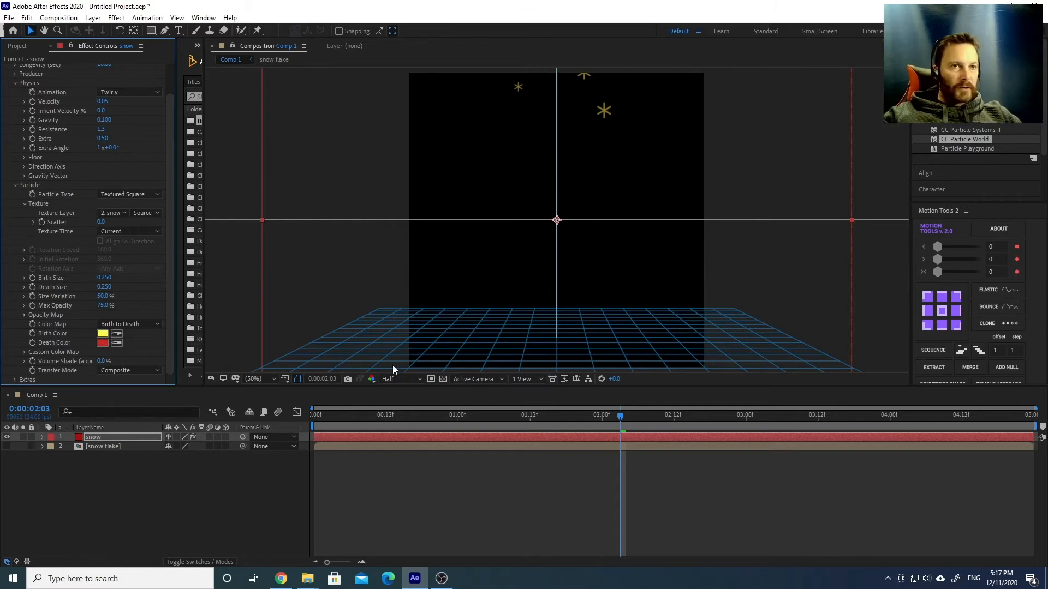
{"action": "left_click_drag", "start_coordinate": [603, 423], "coordinate": [696, 417]}
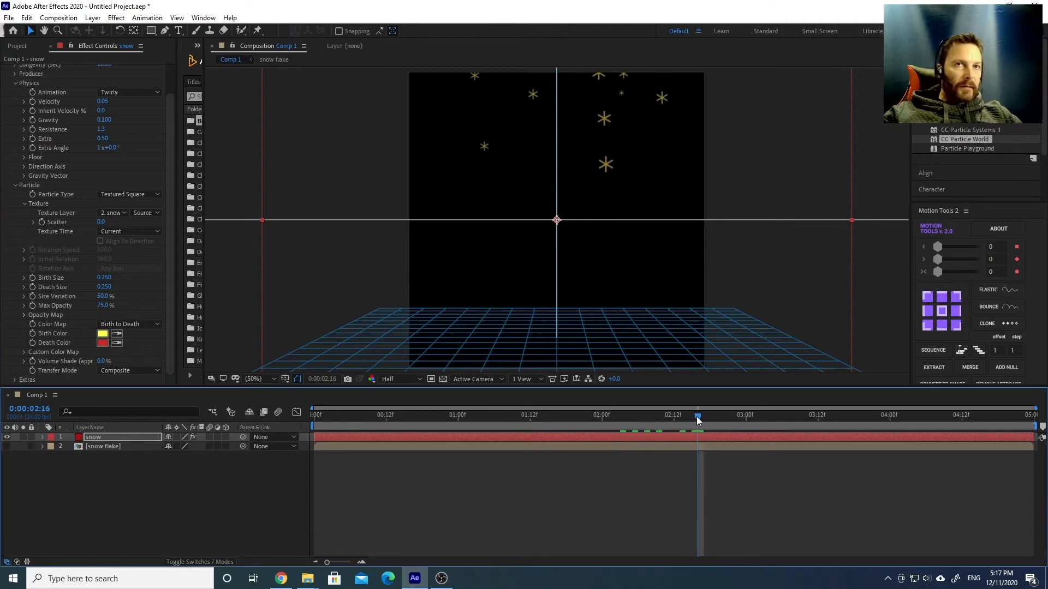
{"action": "left_click", "coordinate": [102, 334]}
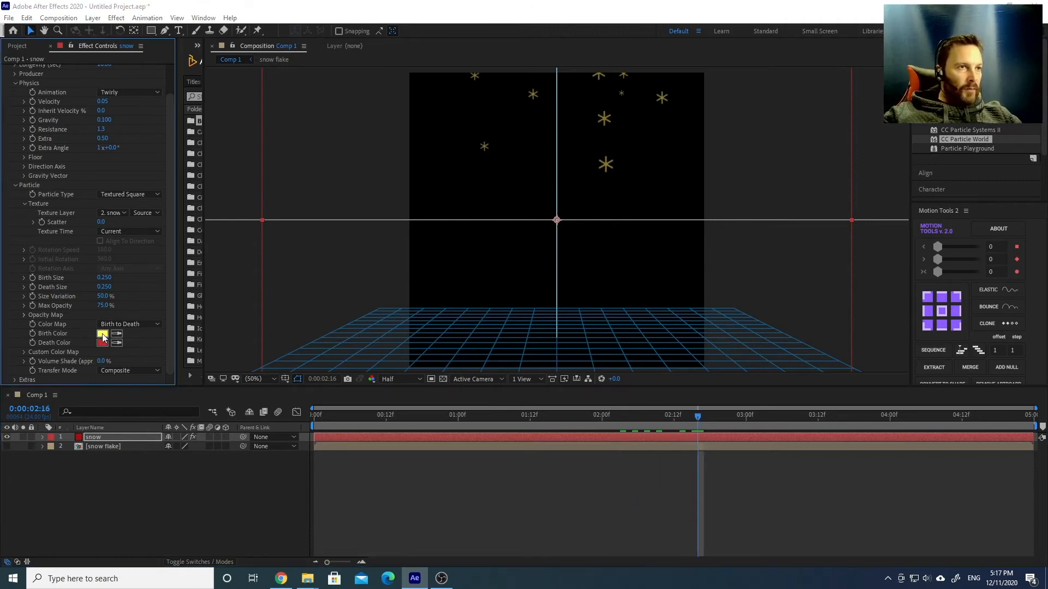
{"action": "left_click", "coordinate": [15, 28]}
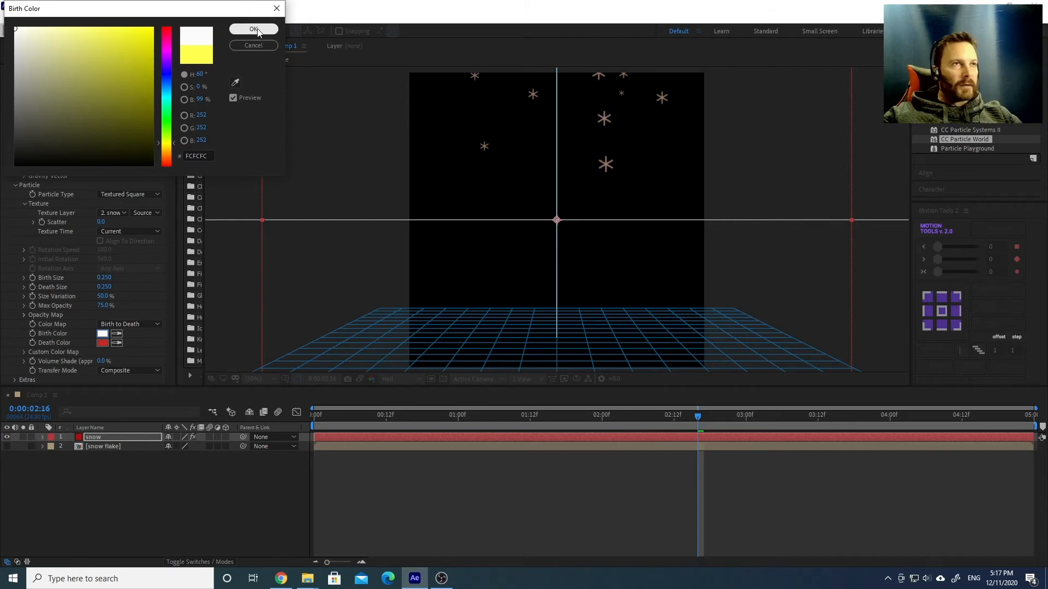
{"action": "left_click", "coordinate": [23, 40]}
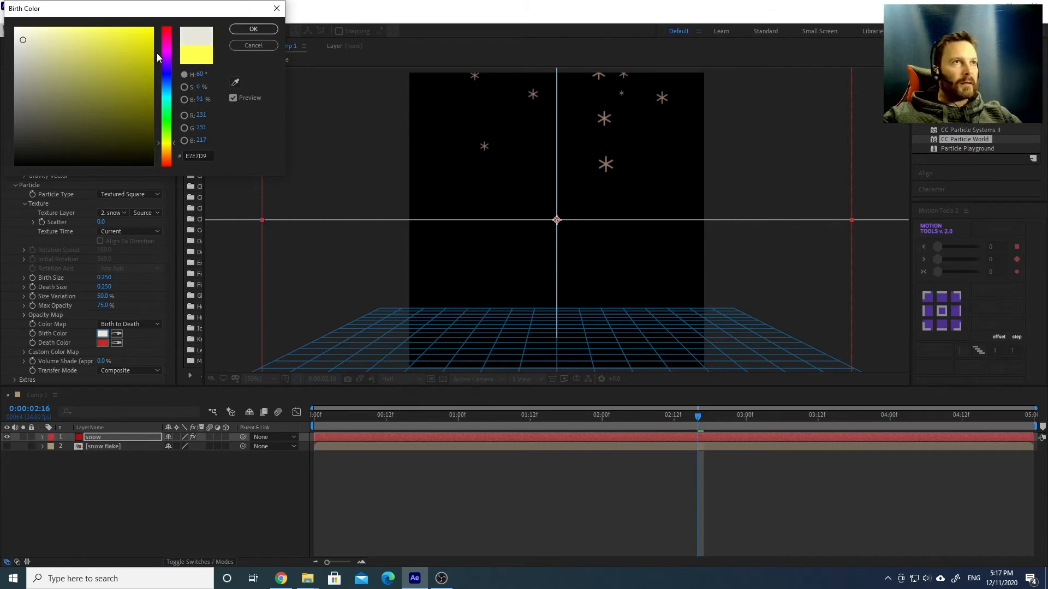
{"action": "left_click_drag", "start_coordinate": [164, 141], "coordinate": [141, 89]}
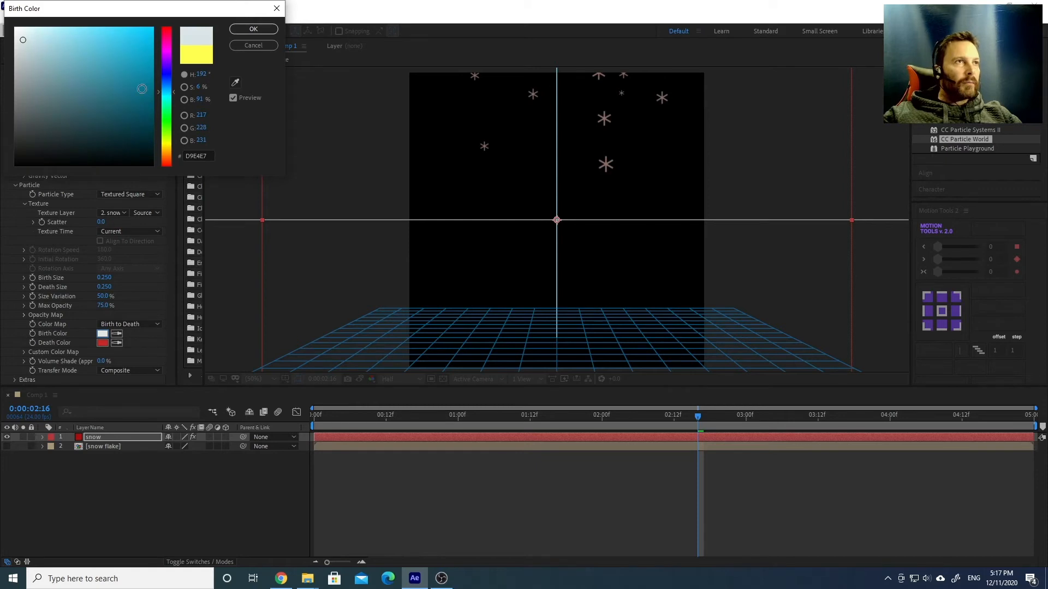
{"action": "left_click", "coordinate": [26, 43]}
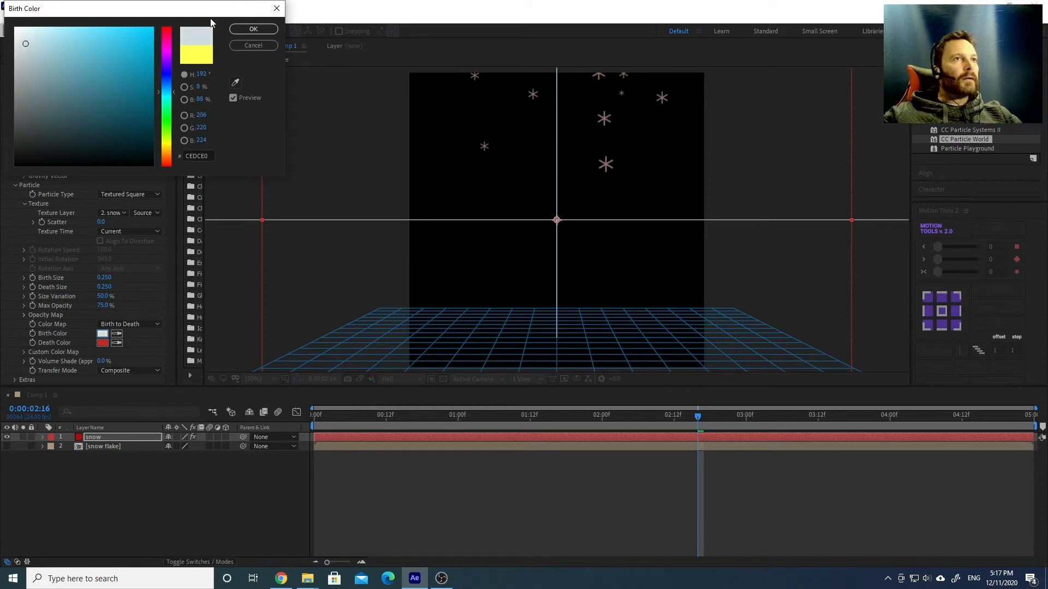
{"action": "left_click", "coordinate": [236, 29]}
Change the particles' Death Color to a pale, greyish blue
{"action": "left_click", "coordinate": [103, 343]}
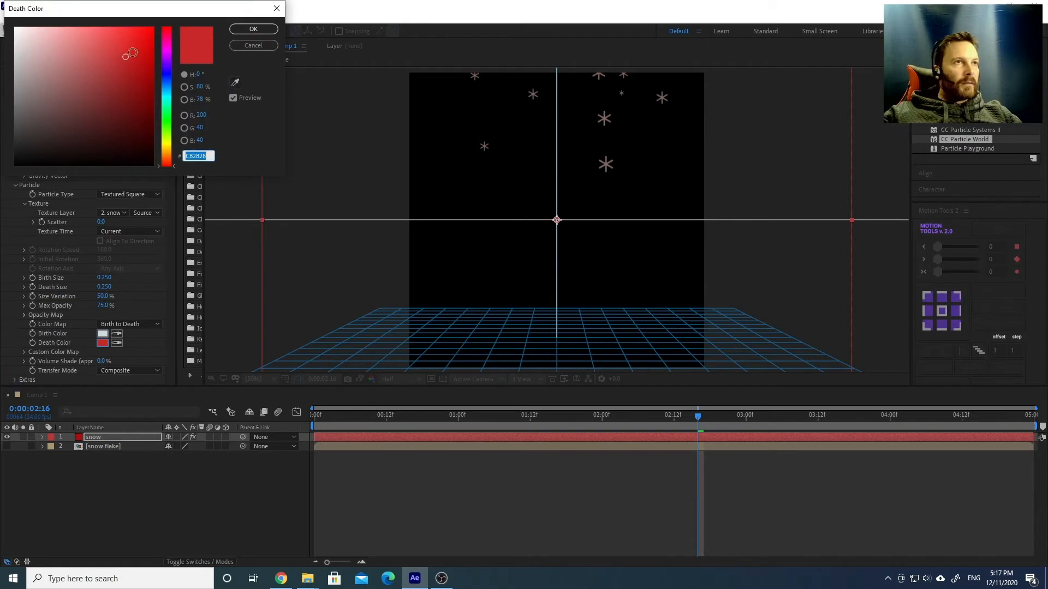
{"action": "left_click", "coordinate": [167, 80]}
{"action": "left_click", "coordinate": [33, 46]}
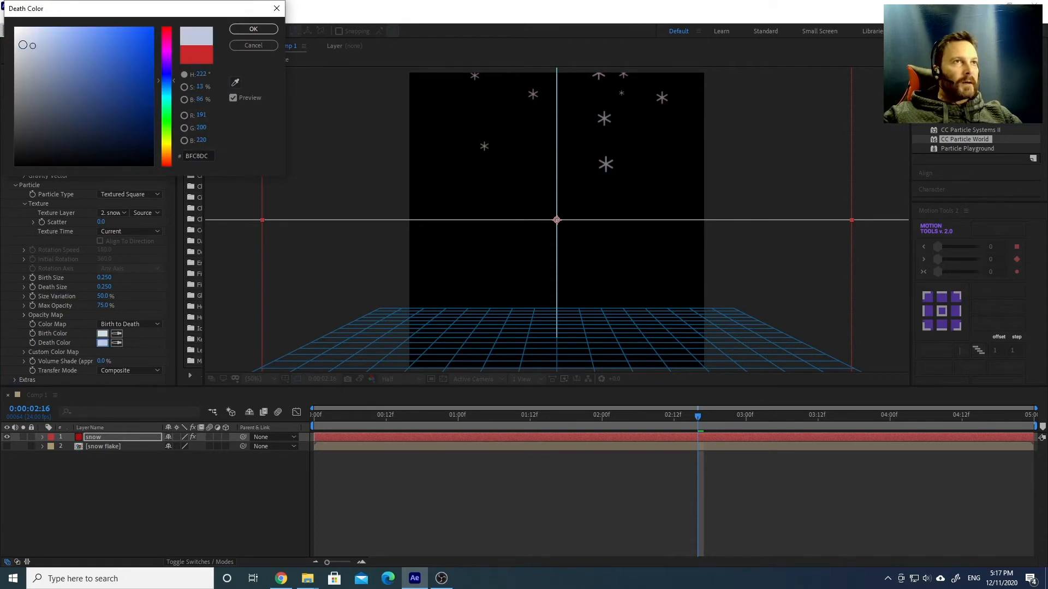
{"action": "left_click", "coordinate": [243, 28]}
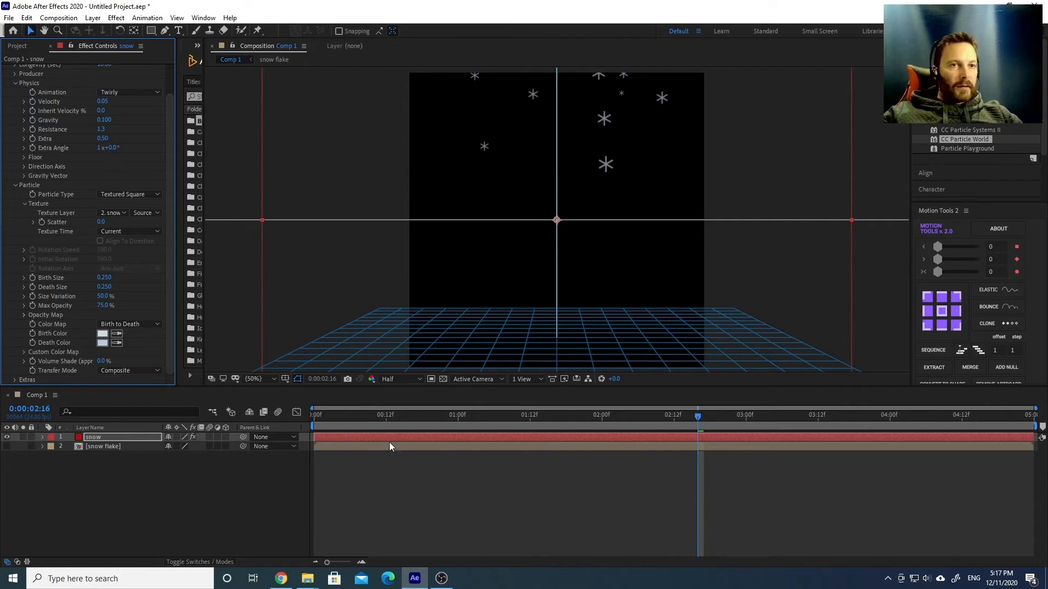
Preview the snowfall from the start of the composition and check the frame at about 0:00:02:04
{"action": "left_click_drag", "start_coordinate": [404, 416], "coordinate": [281, 413]}
{"action": "key", "text": "space"}
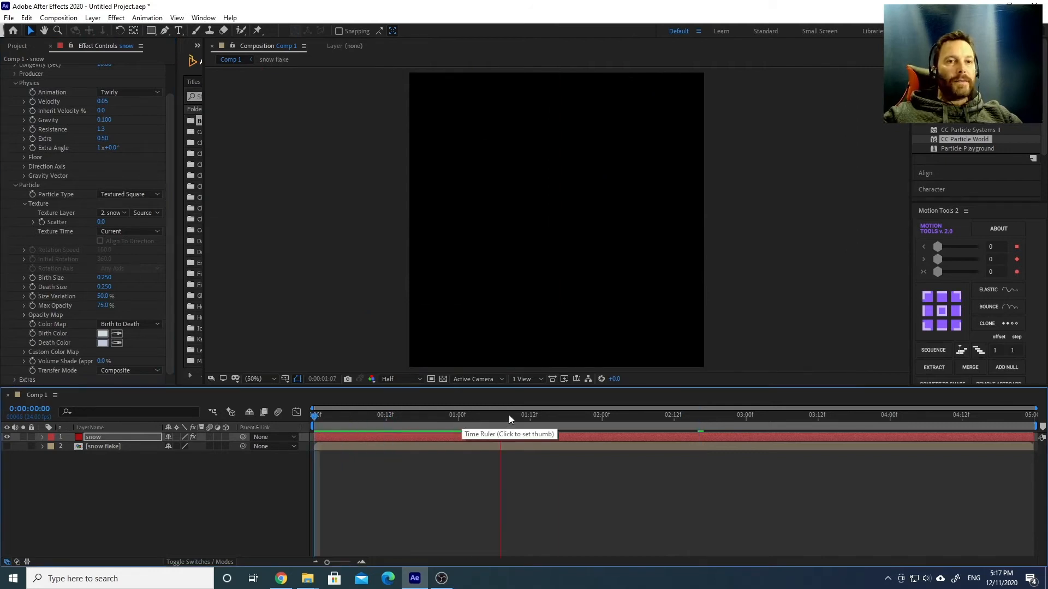
{"action": "left_click", "coordinate": [604, 417]}
{"action": "left_click_drag", "start_coordinate": [608, 417], "coordinate": [624, 417]}
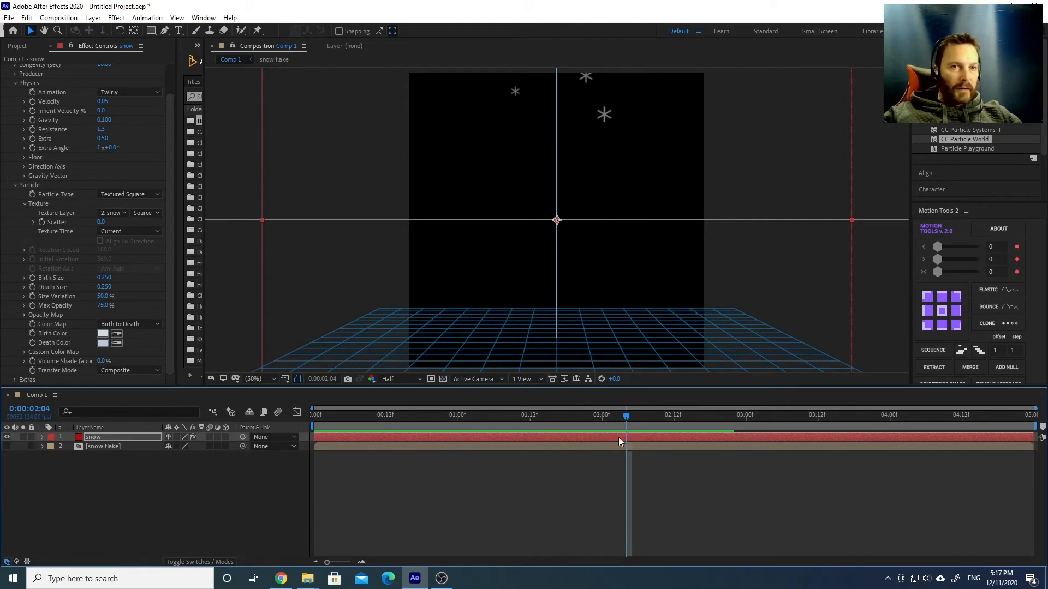
Shift the snow layer earlier so flakes already fill the first frame, extend its end to the composition's end, and preview it
{"action": "left_click", "coordinate": [715, 435]}
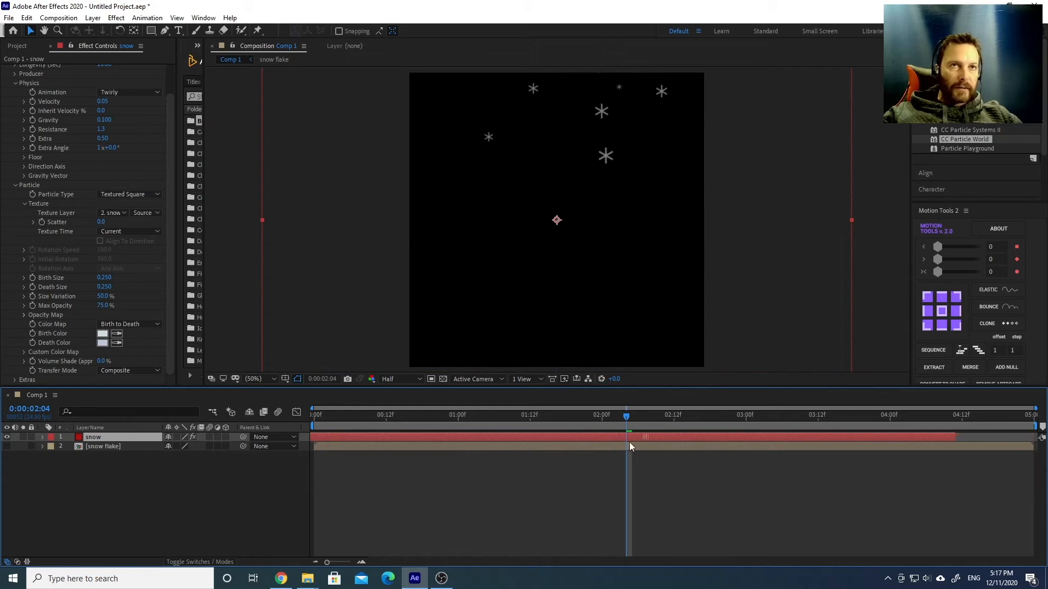
{"action": "left_click", "coordinate": [314, 415]}
{"action": "left_click_drag", "start_coordinate": [478, 439], "coordinate": [310, 437]}
{"action": "left_click_drag", "start_coordinate": [424, 438], "coordinate": [1042, 436]}
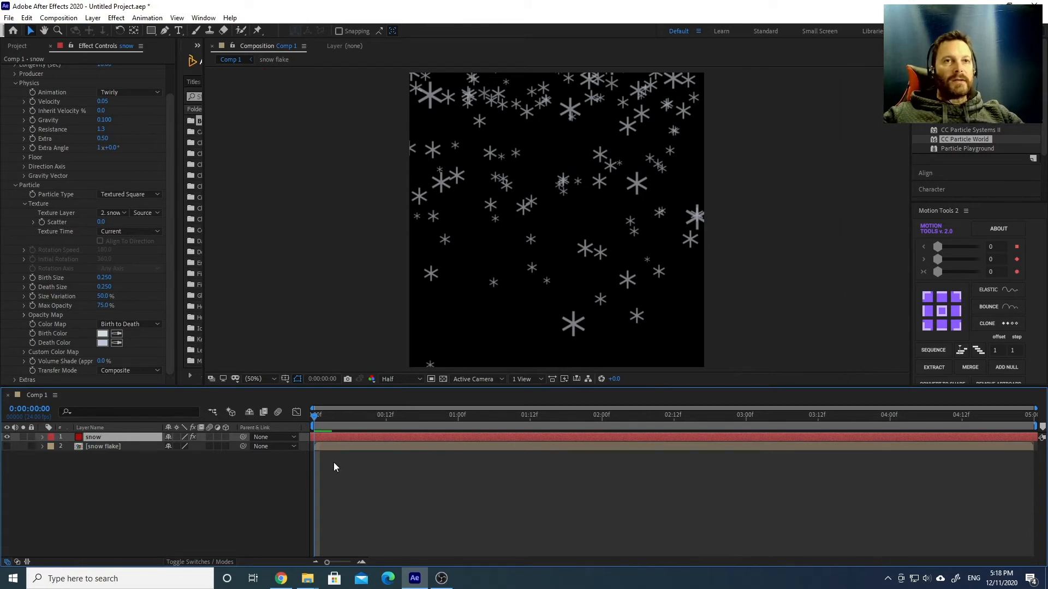
{"action": "key", "text": "space"}
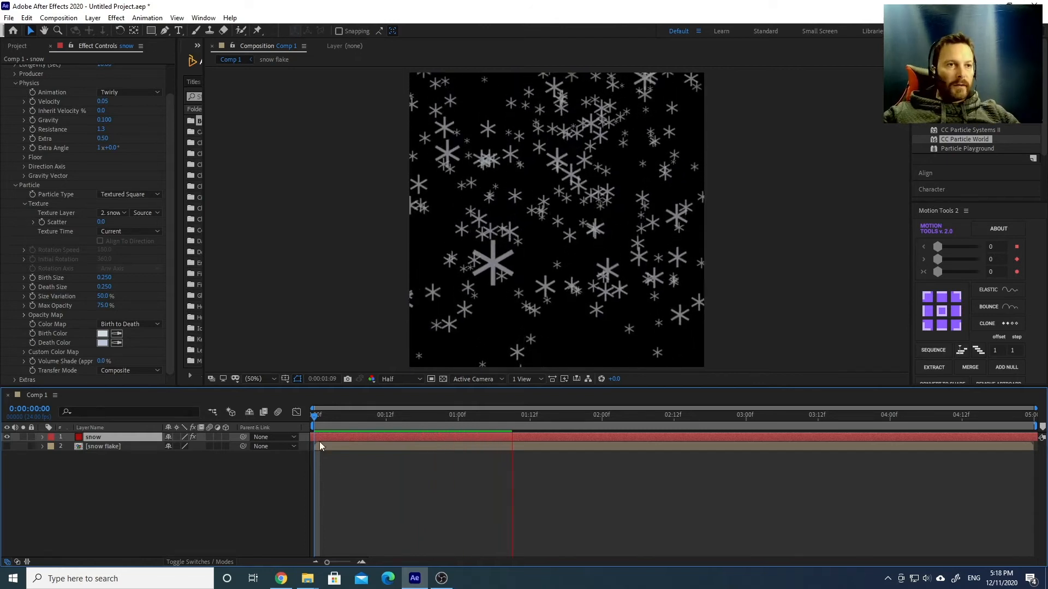
{"action": "key", "text": "space"}
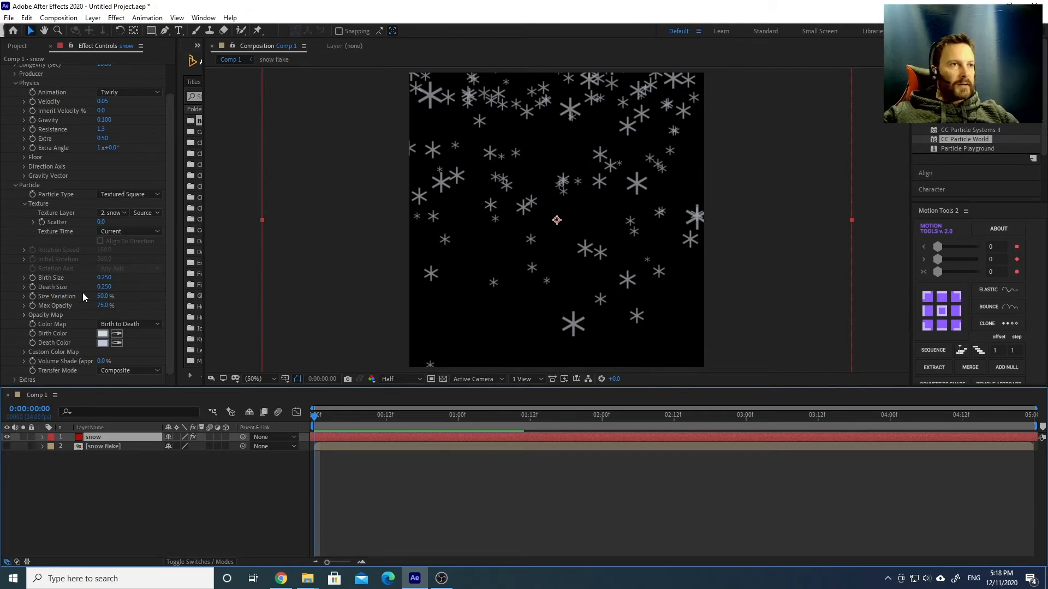
Set both the Birth Size and the Death Size of the snowflake particles to 0.1
{"action": "left_click", "coordinate": [105, 279]}
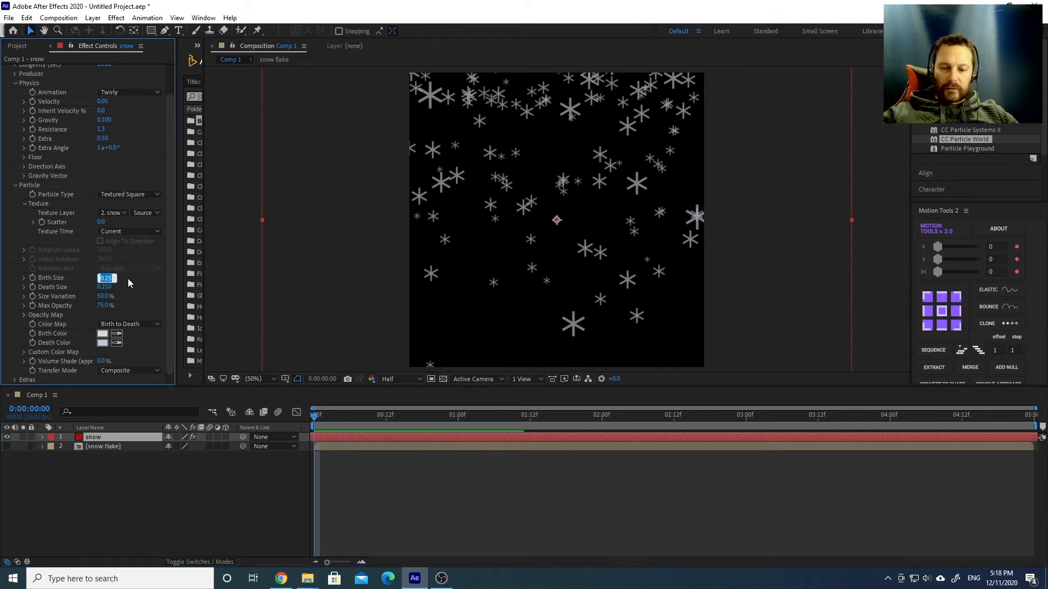
{"action": "type", "text": "0.1"}
{"action": "key", "text": "Tab"}
{"action": "type", "text": "0.1"}
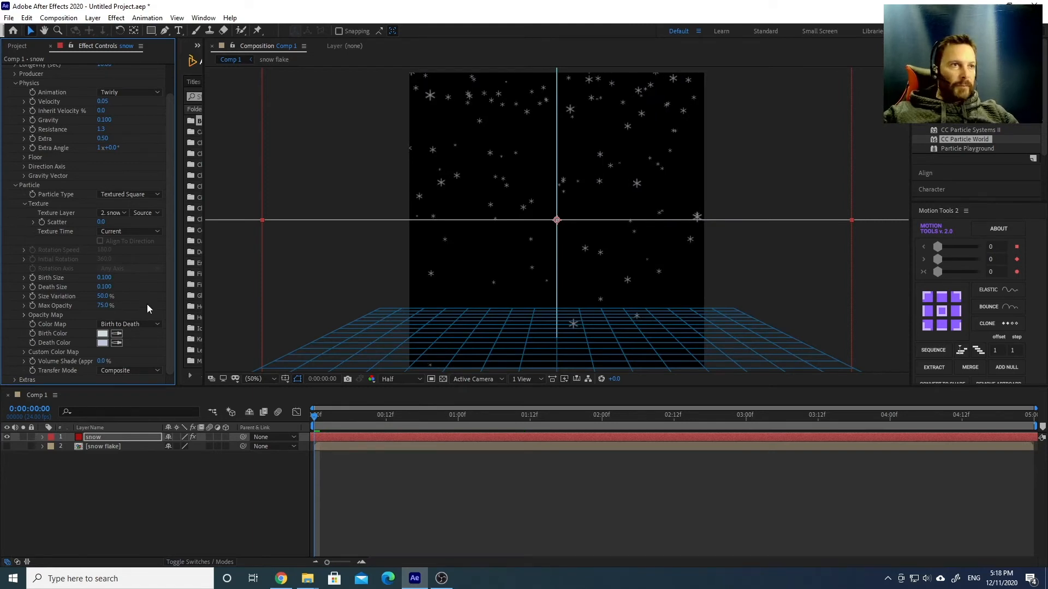
{"action": "left_click", "coordinate": [104, 287]}
{"action": "type", "text": "1"}
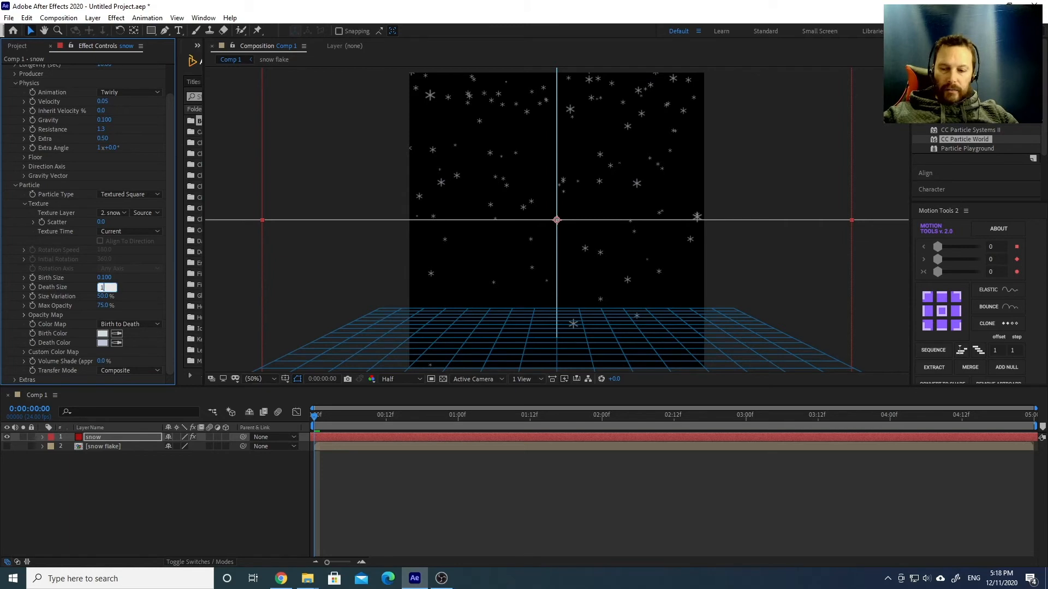
{"action": "type", "text": ".15"}
{"action": "key", "text": "Return"}
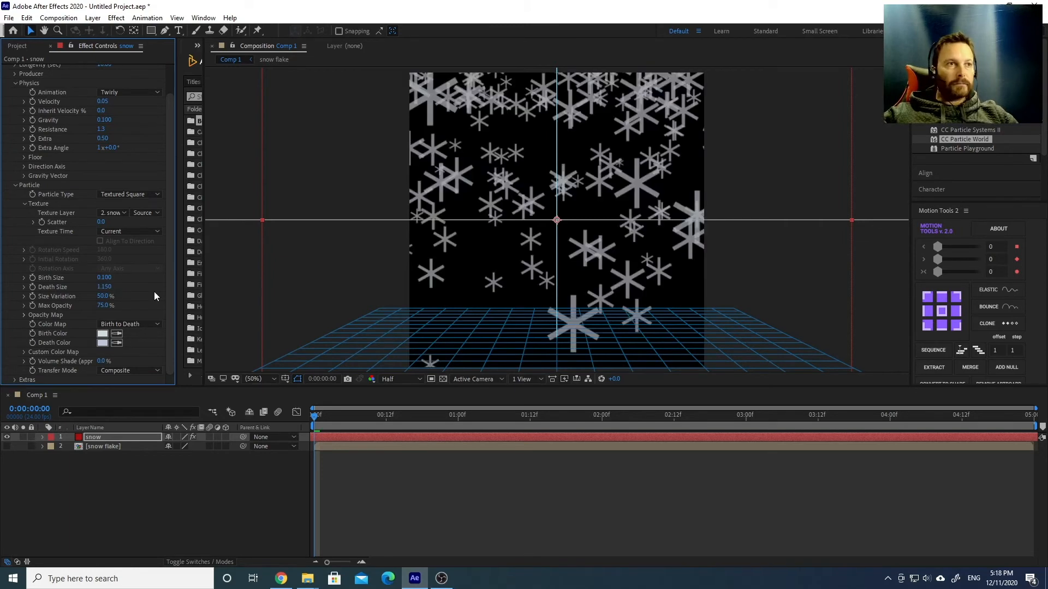
Set the particles' Death Size to 0.15
{"action": "left_click", "coordinate": [104, 288]}
{"action": "type", "text": "0.1"}
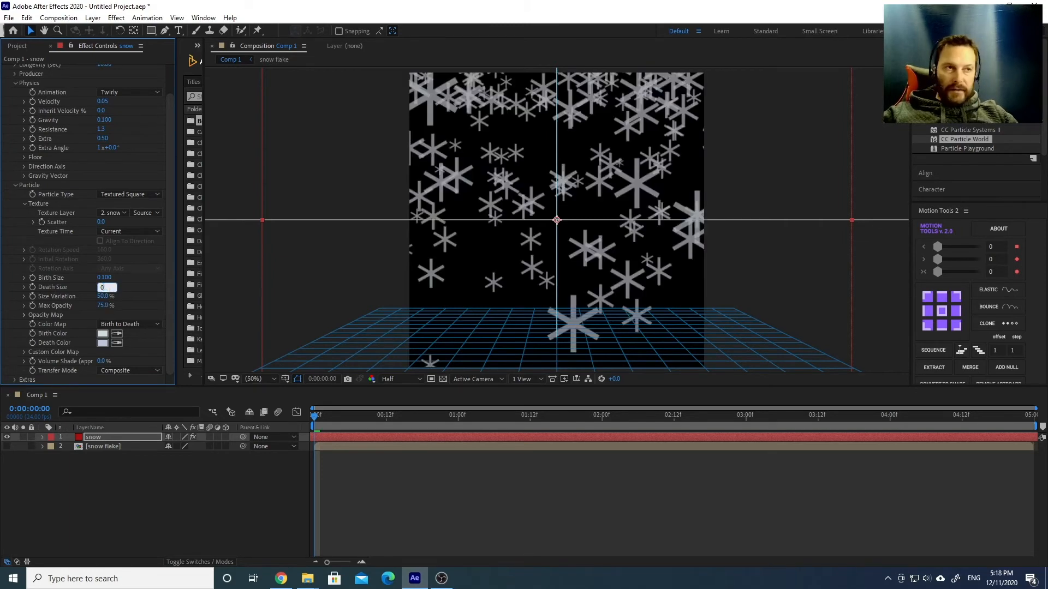
{"action": "type", "text": "5"}
{"action": "key", "text": "Return"}
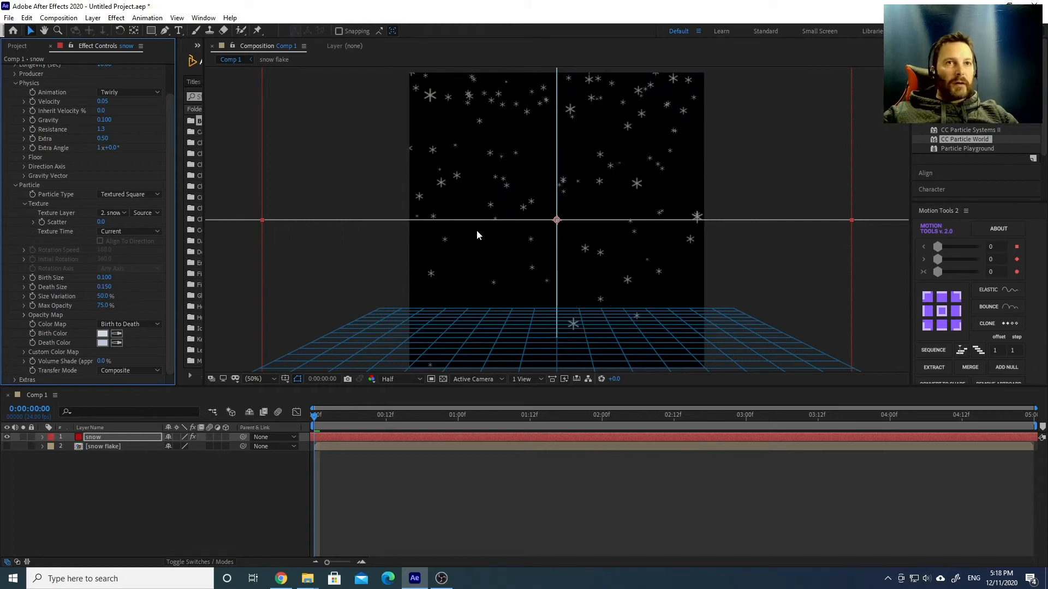
Set the particles' Size Variation to 80% and preview the snowfall from the start of the composition
{"action": "left_click_drag", "start_coordinate": [101, 298], "coordinate": [120, 296]}
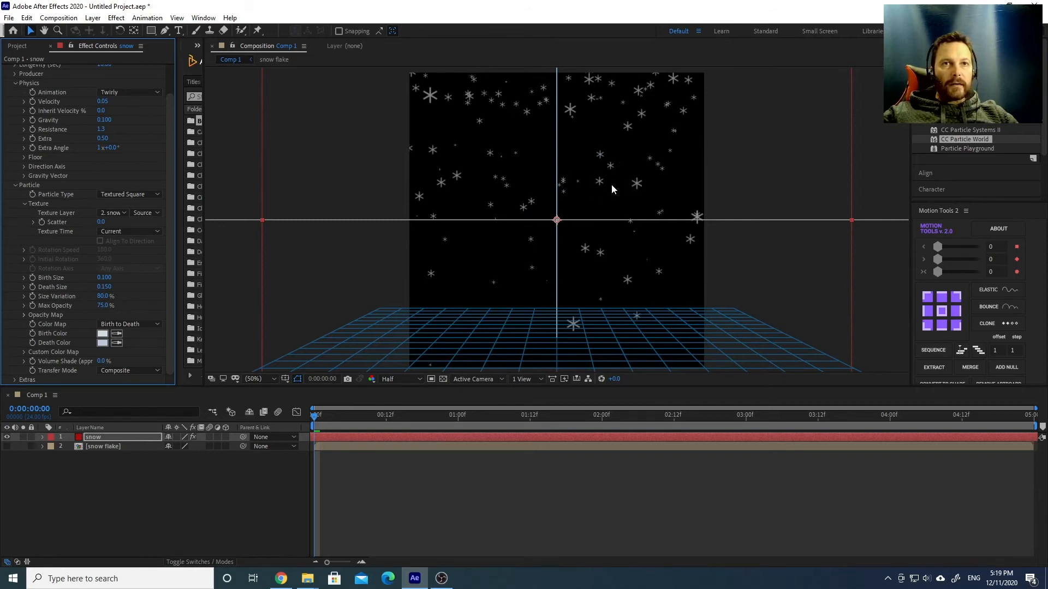
{"action": "left_click", "coordinate": [300, 418]}
{"action": "key", "text": "space"}
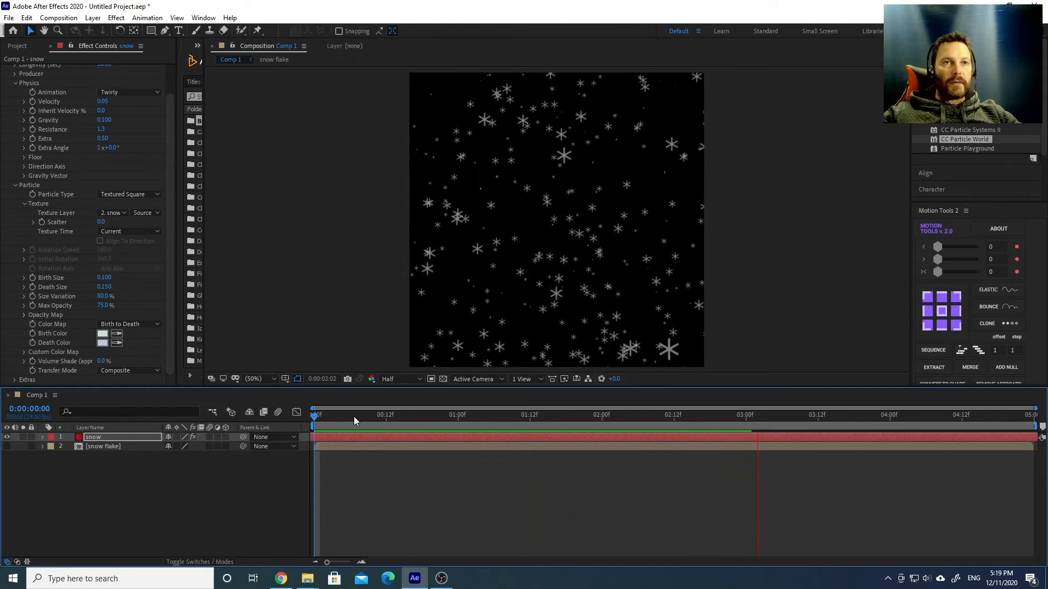
{"action": "key", "text": "space"}
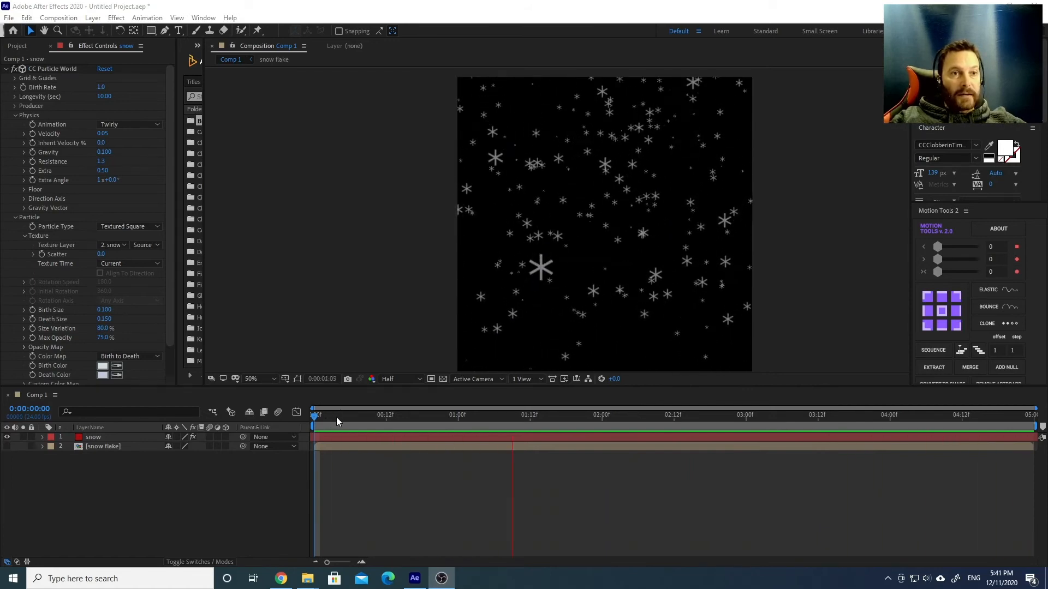
{"action": "left_click", "coordinate": [309, 417]}
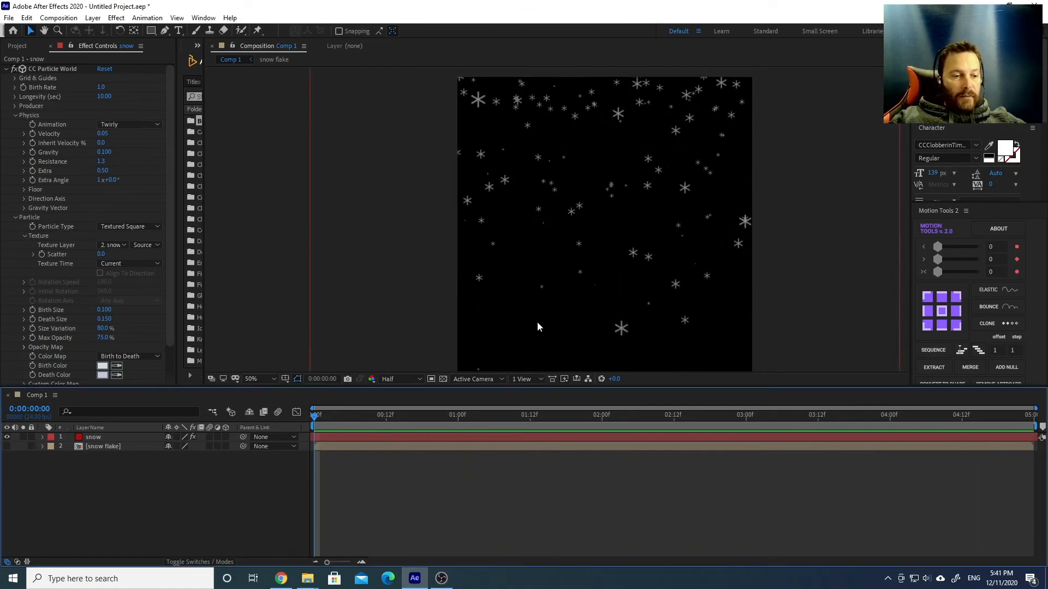
Draw a closed, wavy snow hill with the Pen tool across the bottom of the frame, extending beyond both sides of the composition
{"action": "scroll", "coordinate": [627, 300], "scroll_direction": "down", "scroll_amount": 2}
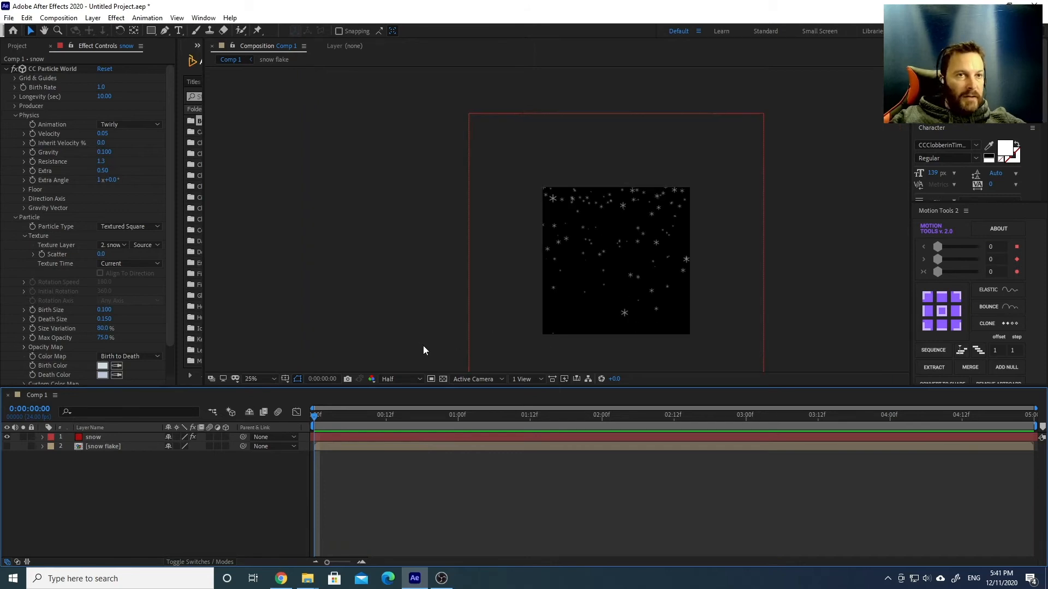
{"action": "left_click", "coordinate": [445, 349]}
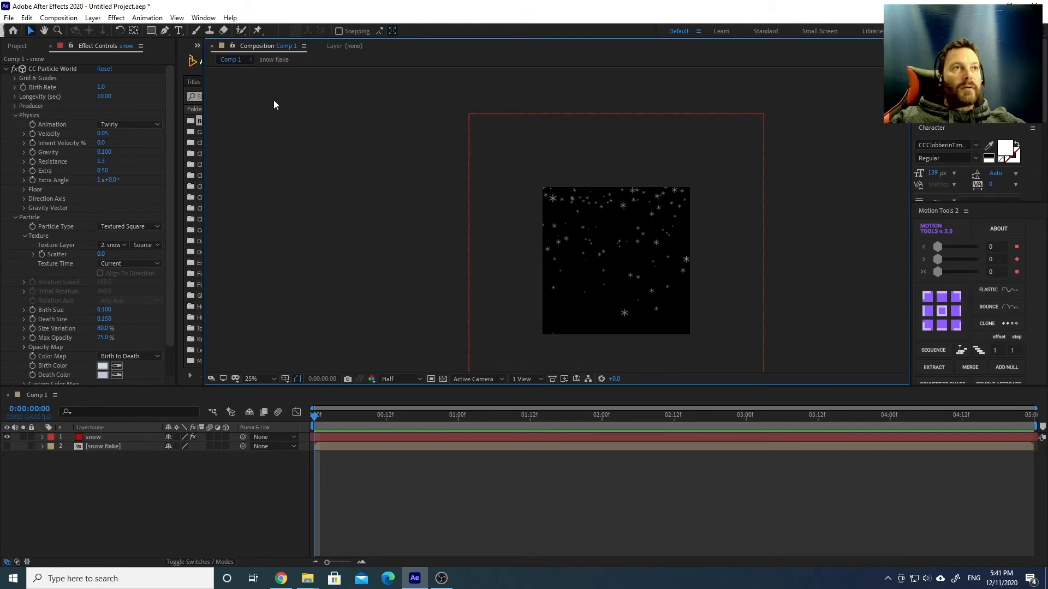
{"action": "left_click", "coordinate": [165, 31]}
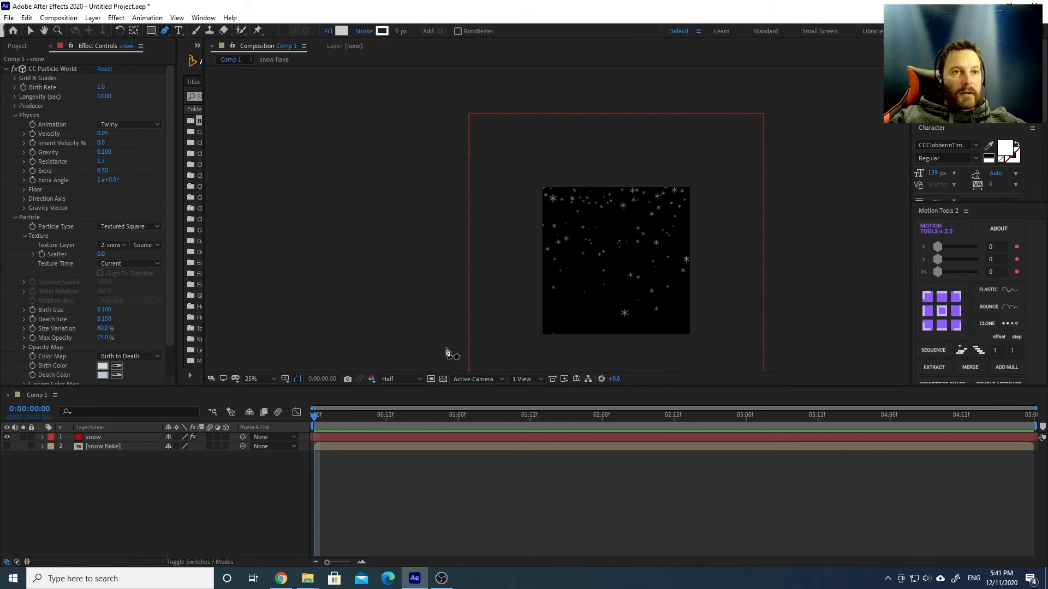
{"action": "left_click_drag", "start_coordinate": [429, 351], "coordinate": [473, 336]}
{"action": "left_click_drag", "start_coordinate": [538, 317], "coordinate": [764, 352]}
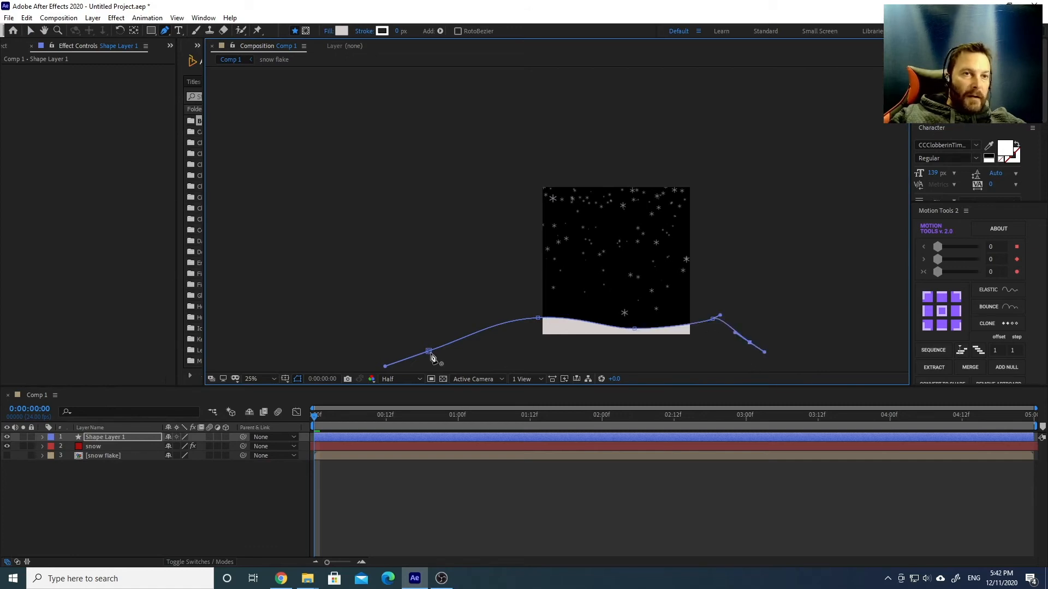
{"action": "left_click_drag", "start_coordinate": [430, 353], "coordinate": [472, 336]}
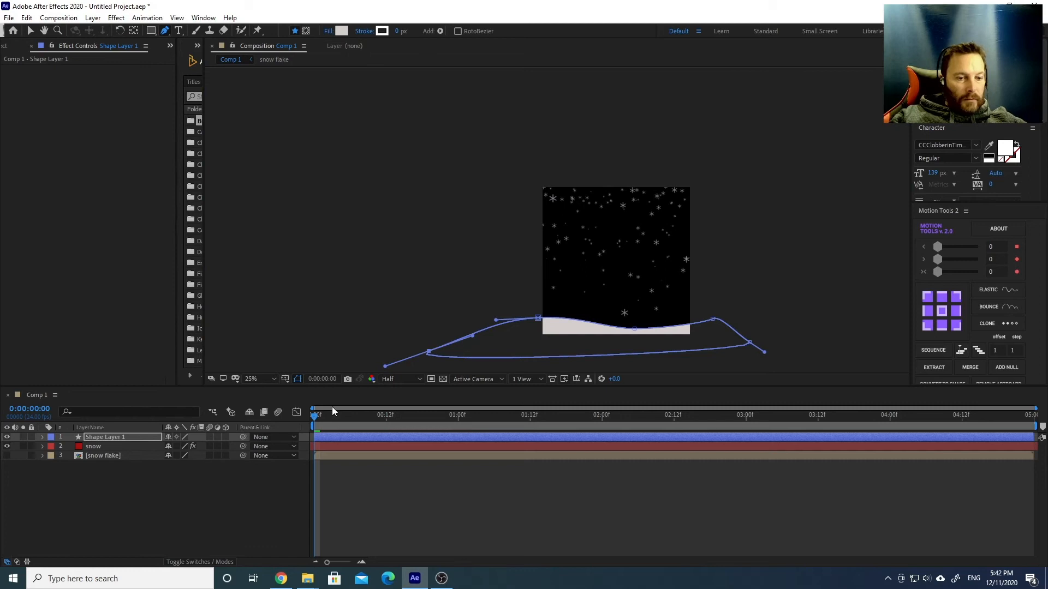
Rename the new hill shape layer as mountain1
{"action": "key", "text": "v"}
{"action": "left_click", "coordinate": [106, 437]}
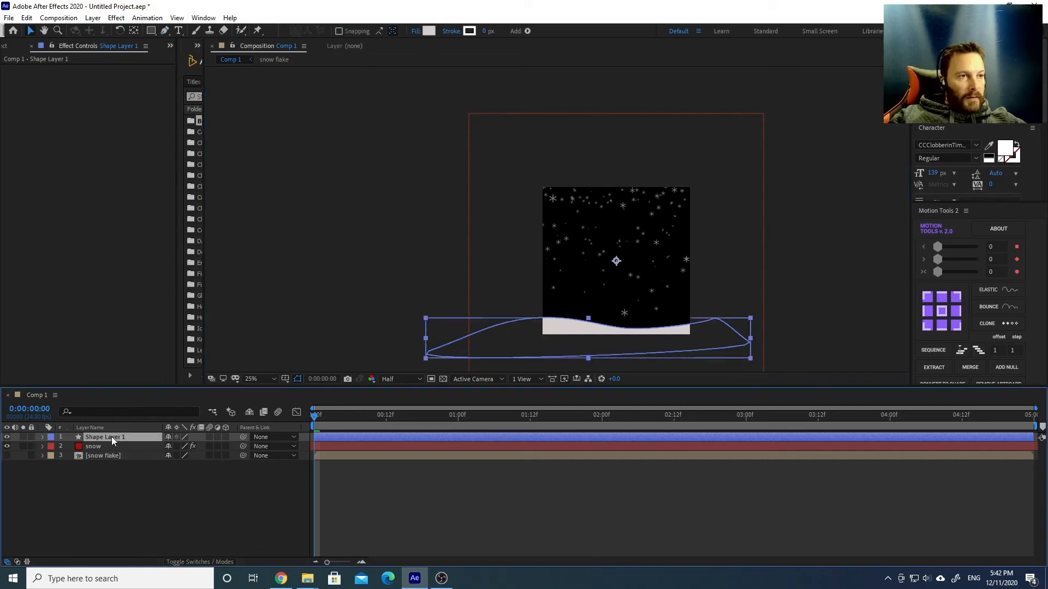
{"action": "key", "text": "Return"}
{"action": "type", "text": "m"}
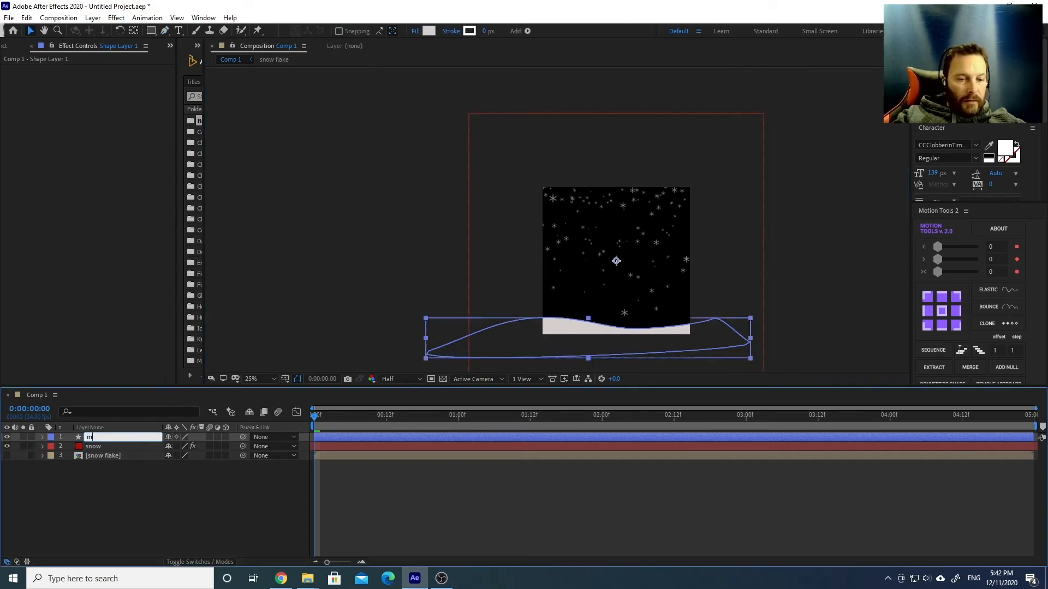
{"action": "type", "text": "ountain1"}
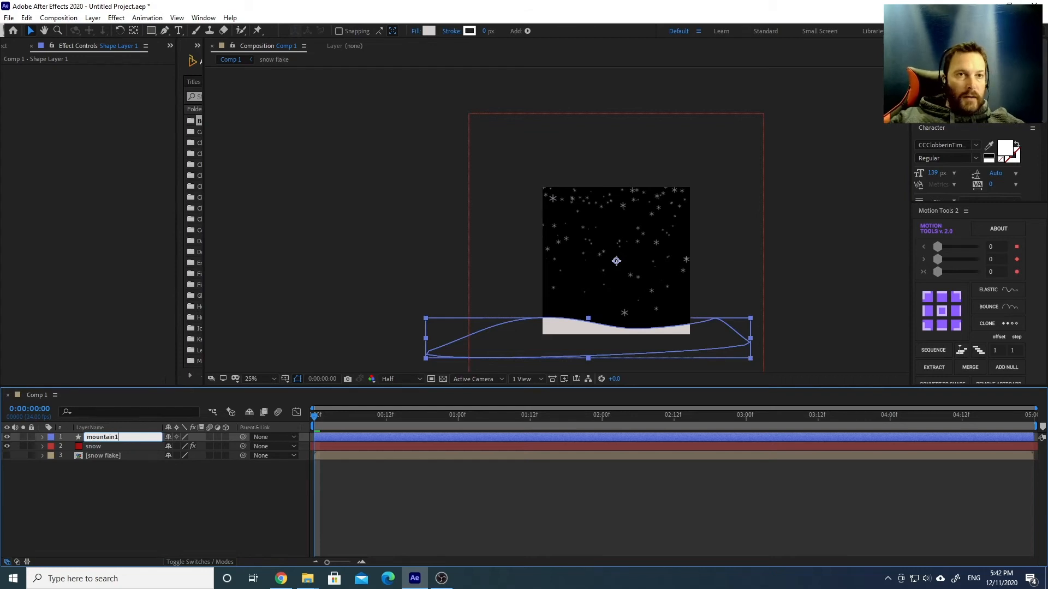
{"action": "key", "text": "Return"}
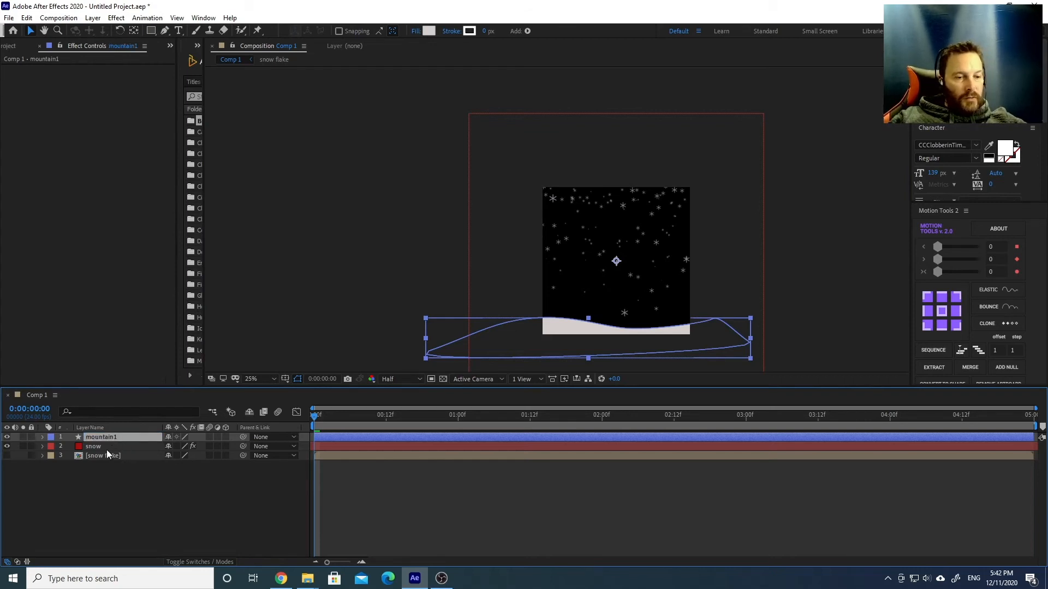
Duplicate the mountain1 layer and shift the copy horizontally to the right so its crest fills the first hill's dip
{"action": "key", "text": "ctrl+d"}
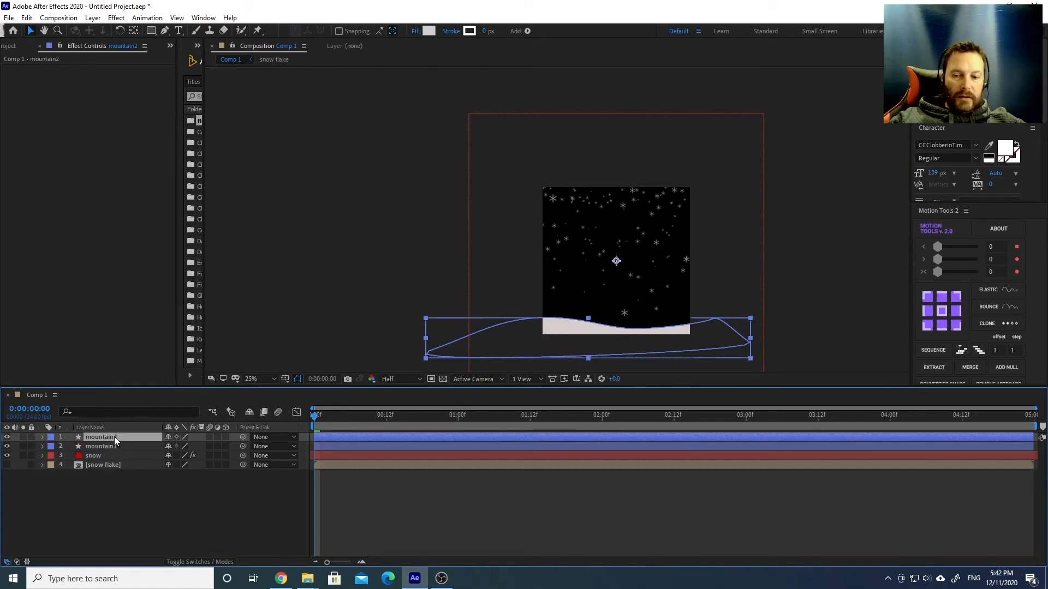
{"action": "key", "text": "shift+Right"}
{"action": "key", "text": "shift+Right"}
{"action": "key", "text": "shift+Right"}
{"action": "key", "text": "shift+Right"}
{"action": "key", "text": "shift+Right"}
{"action": "key", "text": "shift+Right"}
{"action": "key", "text": "shift+Right"}
{"action": "key", "text": "shift+Right"}
{"action": "key", "text": "shift+Right"}
{"action": "key", "text": "shift+Right"}
{"action": "key", "text": "shift+Right"}
{"action": "key", "text": "shift+Right"}
{"action": "key", "text": "shift+Right"}
{"action": "key", "text": "shift+Right"}
{"action": "key", "text": "shift+Right"}
{"action": "key", "text": "shift+Right"}
{"action": "key", "text": "shift+Right"}
{"action": "key", "text": "shift+Right"}
{"action": "key", "text": "shift+Right"}
{"action": "key", "text": "shift+Right"}
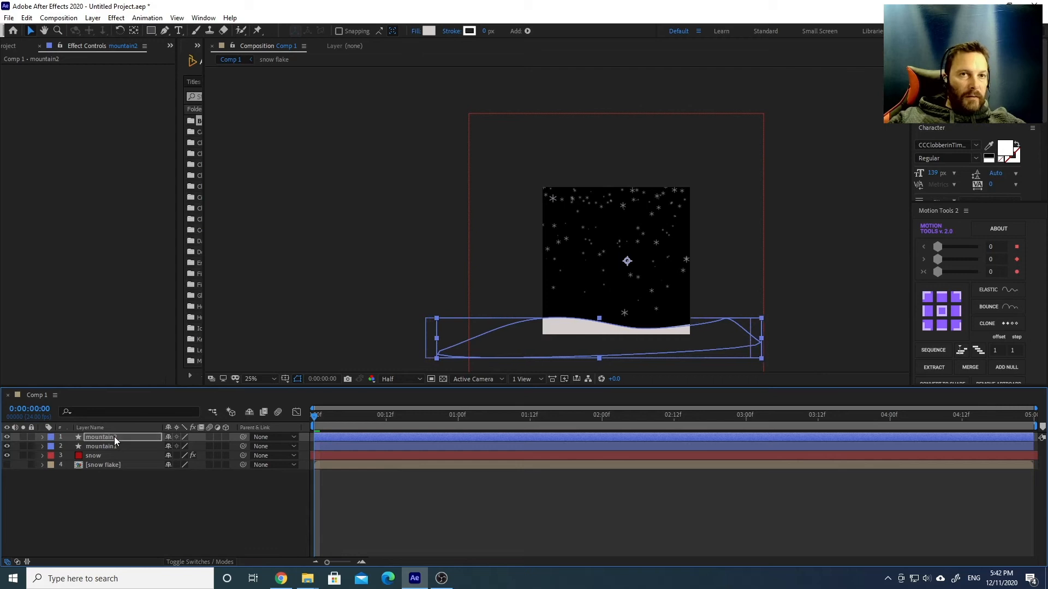
{"action": "key", "text": "shift+Right"}
{"action": "key", "text": "shift+Right"}
{"action": "key", "text": "shift+Right"}
{"action": "key", "text": "shift+Right"}
{"action": "key", "text": "shift+Right"}
{"action": "key", "text": "shift+Right"}
{"action": "key", "text": "shift+Right"}
{"action": "key", "text": "shift+Right"}
{"action": "key", "text": "shift+Right"}
{"action": "key", "text": "shift+Right"}
{"action": "key", "text": "shift+Right"}
{"action": "key", "text": "shift+Right"}
{"action": "key", "text": "shift+Right"}
{"action": "key", "text": "shift+Right"}
{"action": "key", "text": "shift+Right"}
{"action": "key", "text": "shift+Right"}
{"action": "key", "text": "shift+Right"}
{"action": "key", "text": "shift+Right"}
{"action": "key", "text": "shift+Right"}
{"action": "key", "text": "shift+Right"}
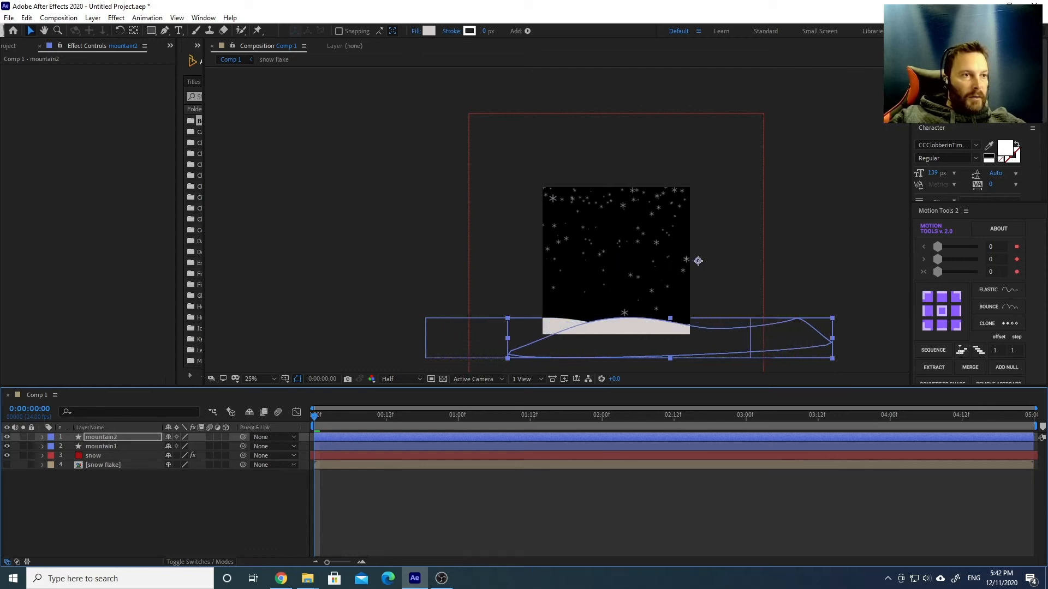
Move mountain1 above mountain2 in the layer stack and lower mountain2's opacity to 58%
{"action": "left_click_drag", "start_coordinate": [117, 445], "coordinate": [117, 434]}
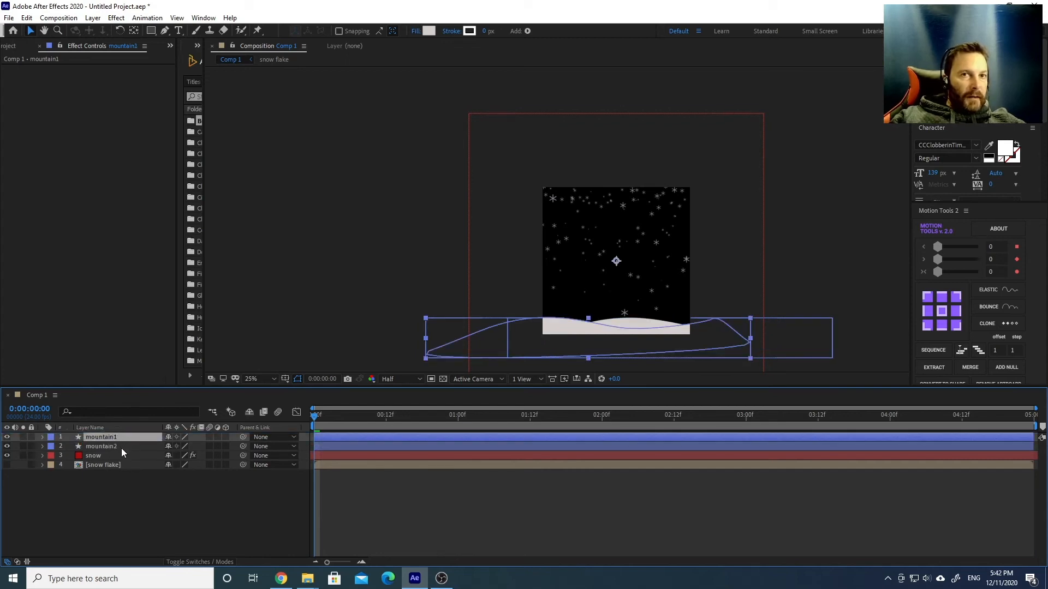
{"action": "left_click", "coordinate": [121, 447]}
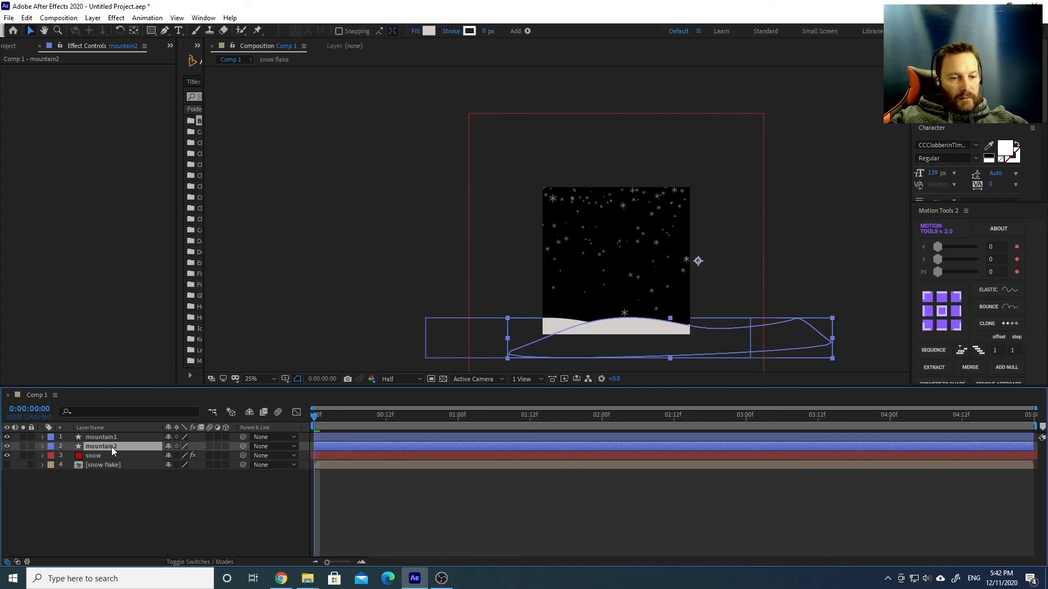
{"action": "key", "text": "t"}
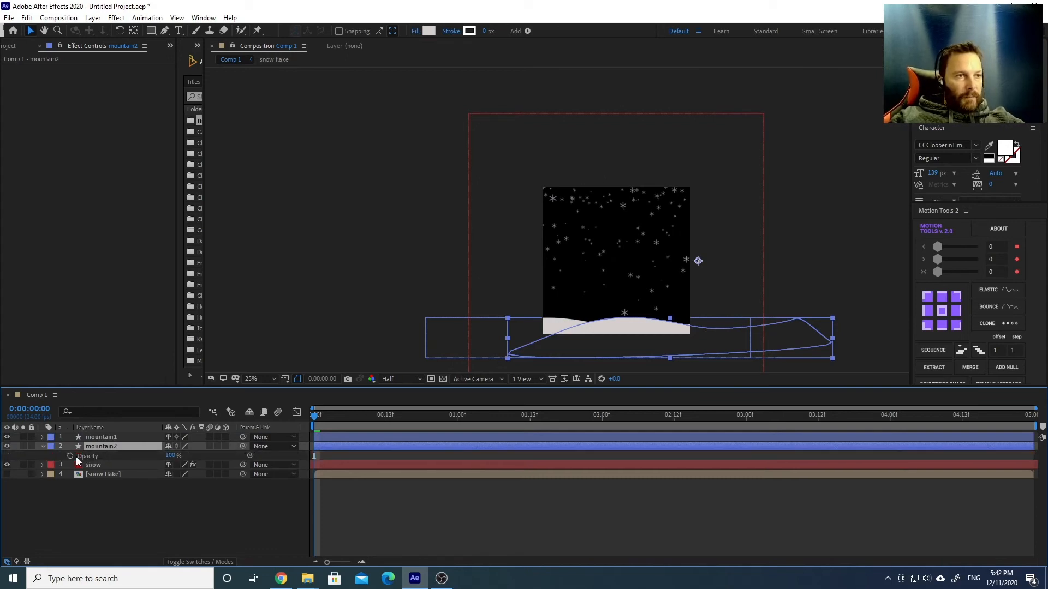
{"action": "left_click_drag", "start_coordinate": [170, 458], "coordinate": [149, 456]}
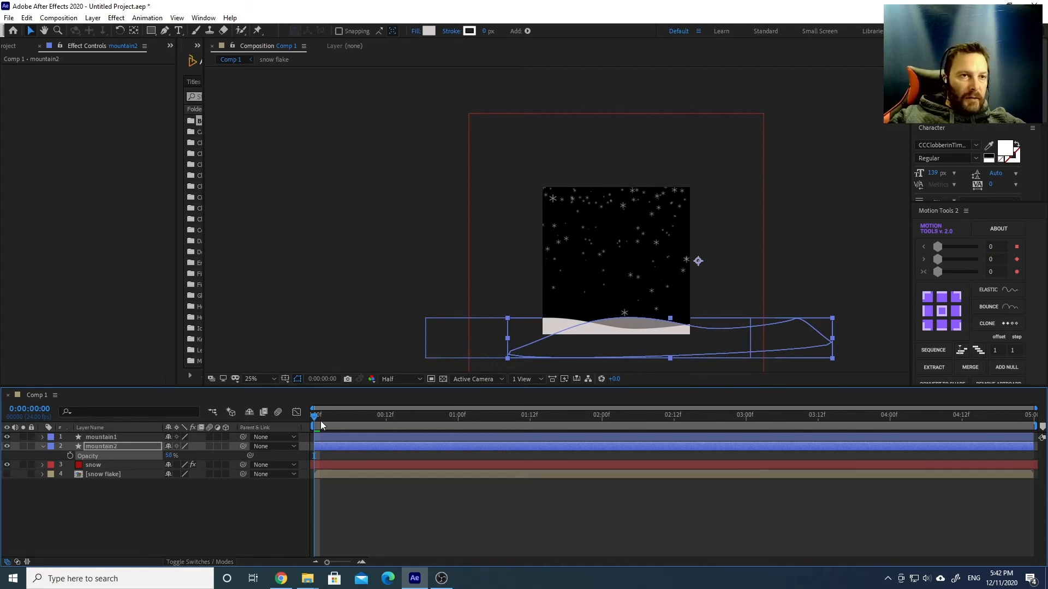
Preview the snow and hills from the start of the composition and go to 0:00:00:10
{"action": "left_click_drag", "start_coordinate": [342, 414], "coordinate": [306, 413]}
{"action": "key", "text": "space"}
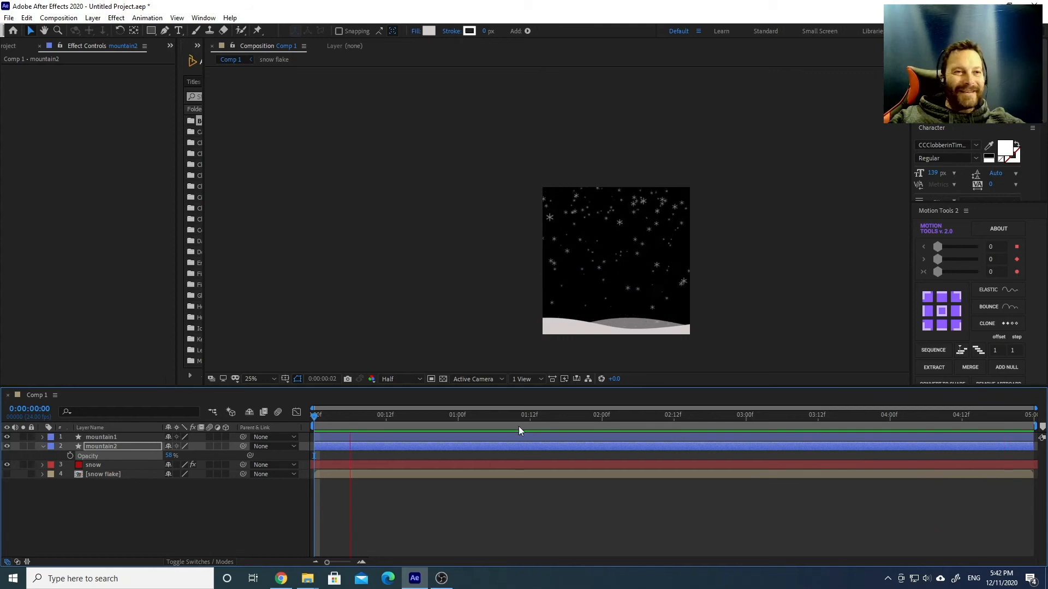
{"action": "key", "text": "space"}
{"action": "left_click_drag", "start_coordinate": [314, 414], "coordinate": [377, 416]}
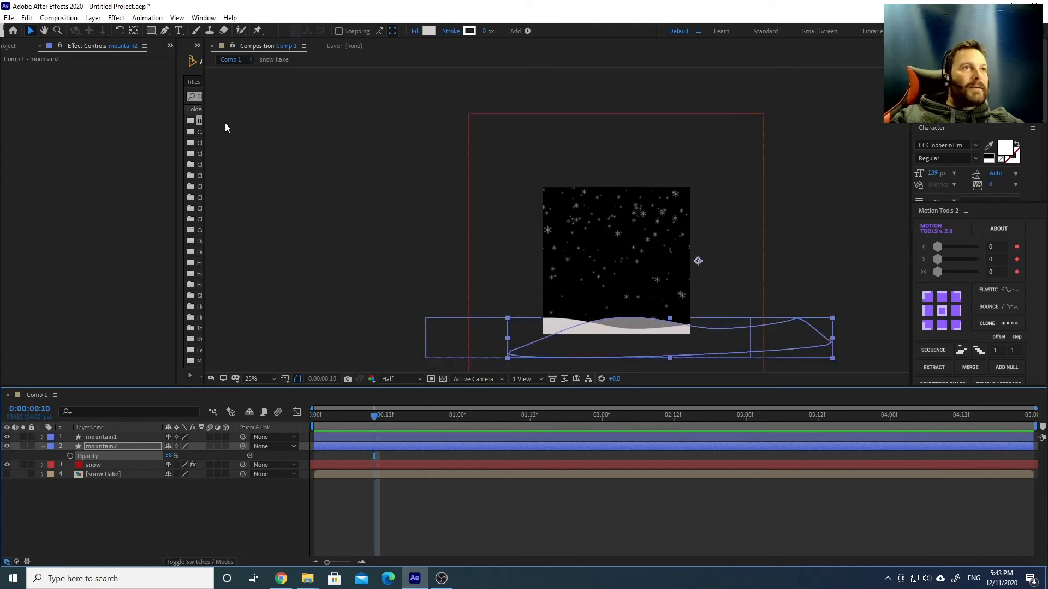
Add the text "Merry christmas" broken into two lines and center it across the frame just above the hills
{"action": "left_click", "coordinate": [179, 31]}
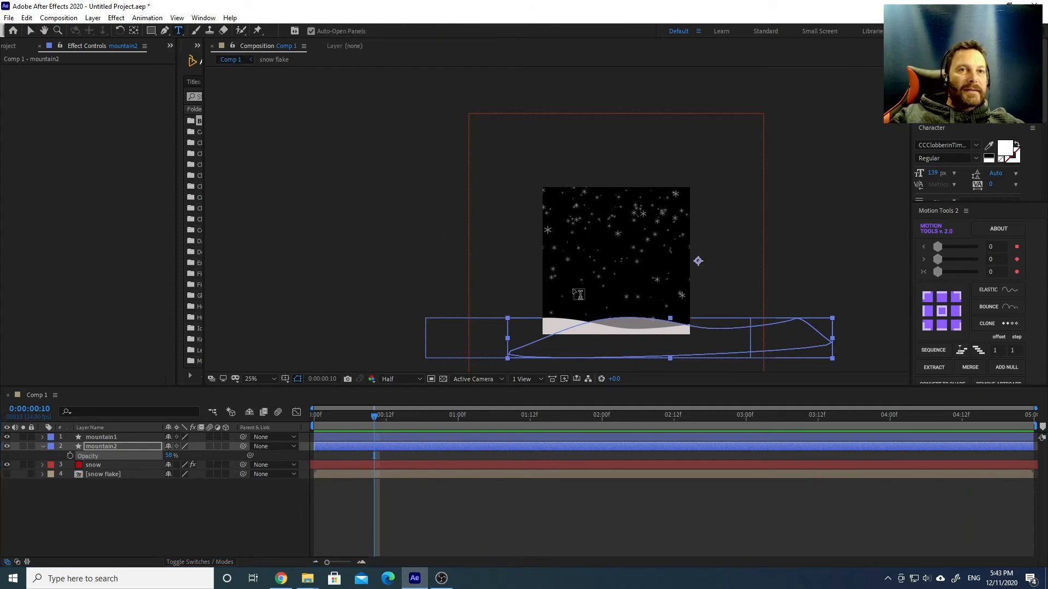
{"action": "left_click", "coordinate": [573, 292]}
{"action": "type", "text": "M"}
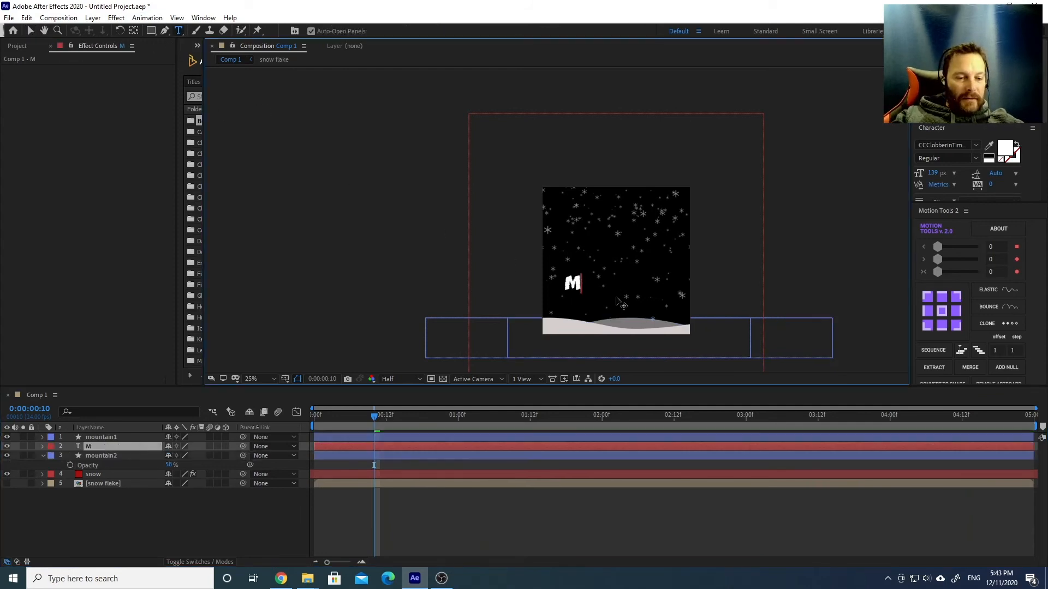
{"action": "type", "text": "erry christmas"}
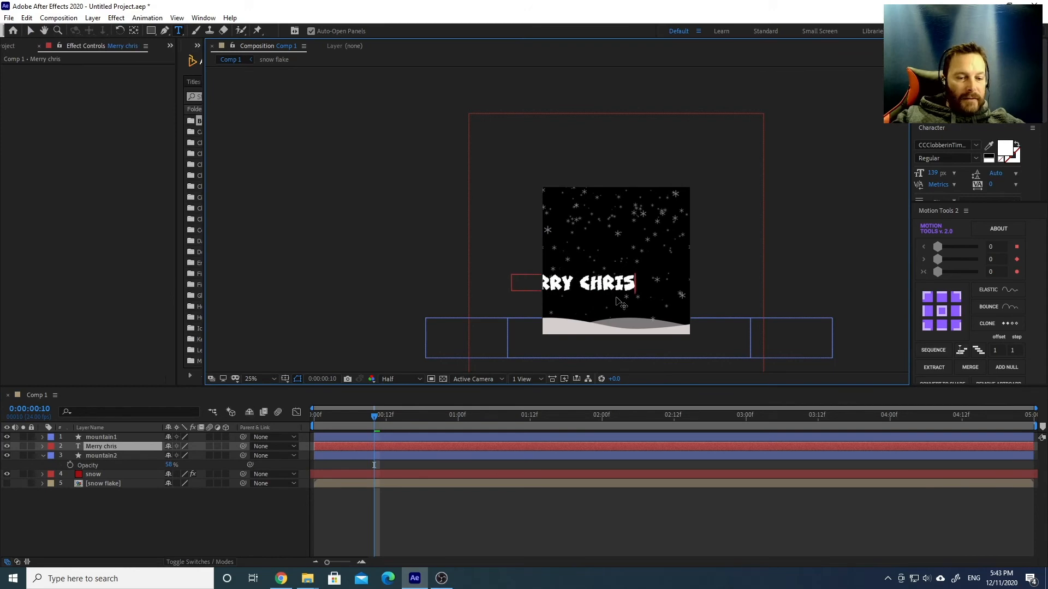
{"action": "left_click", "coordinate": [550, 283]}
{"action": "key", "text": "Return"}
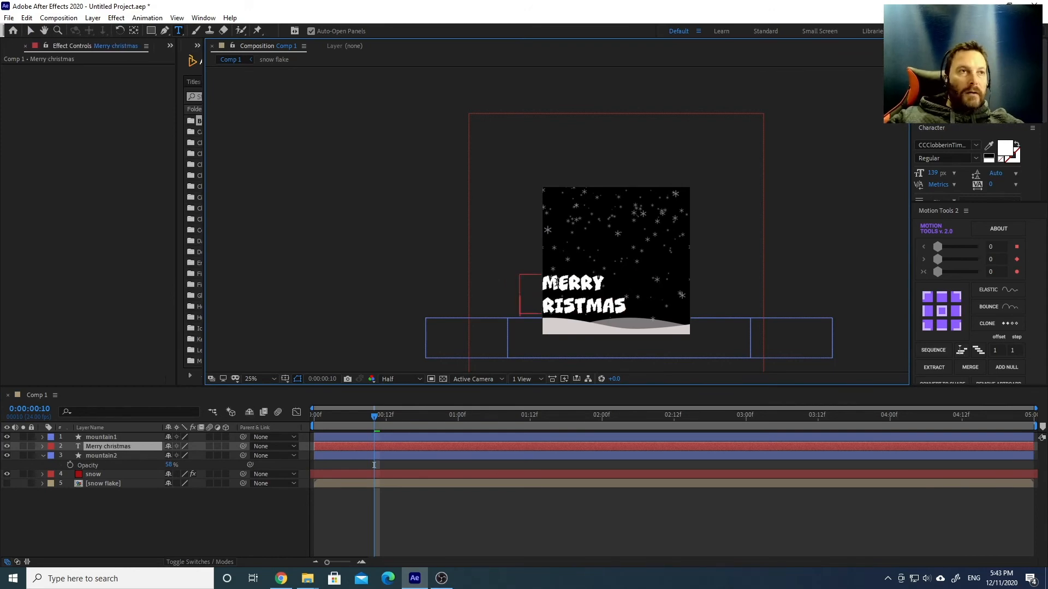
{"action": "left_click", "coordinate": [30, 30]}
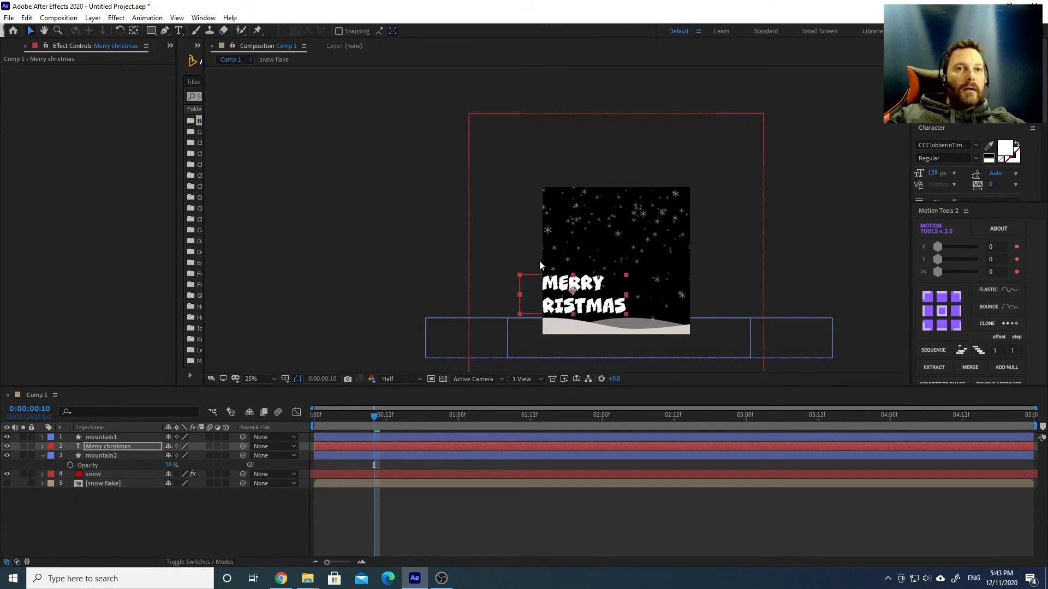
{"action": "left_click_drag", "start_coordinate": [564, 293], "coordinate": [606, 272]}
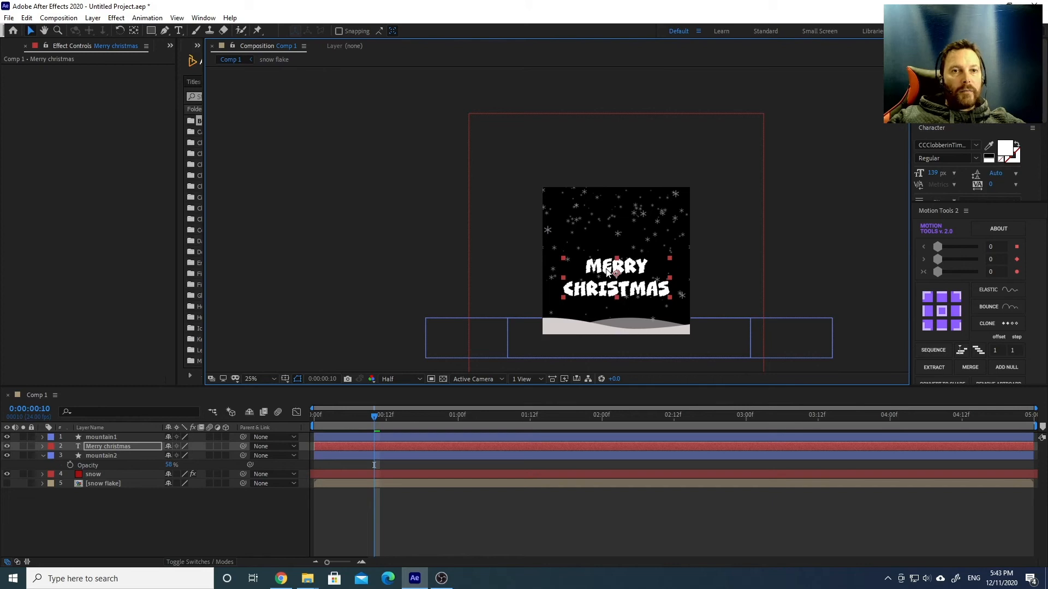
Preview the composition with the title from the start and set the title's font size to 175 px
{"action": "key", "text": "Home"}
{"action": "key", "text": "space"}
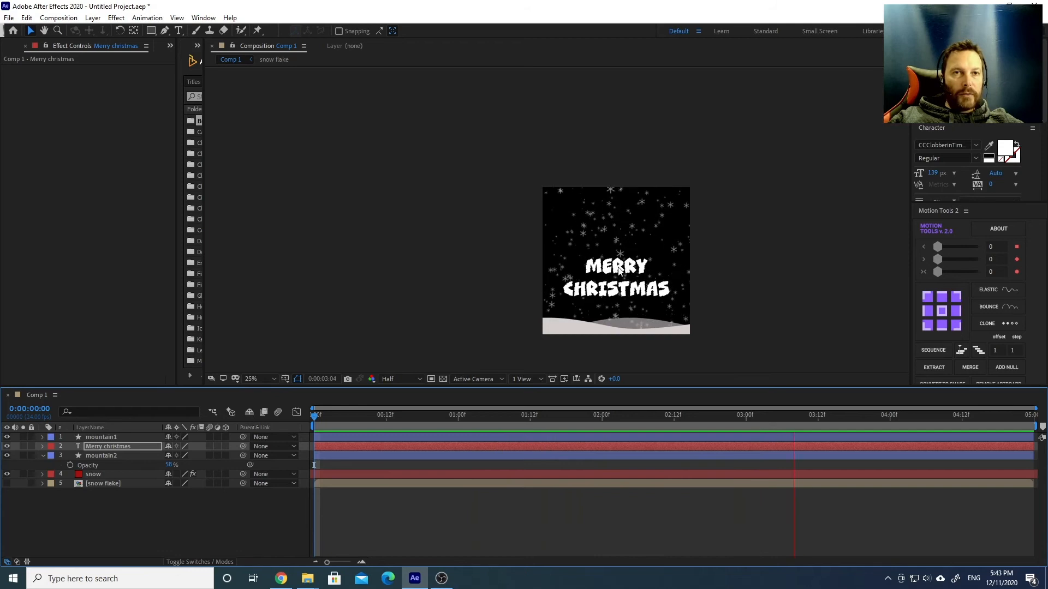
{"action": "key", "text": "space"}
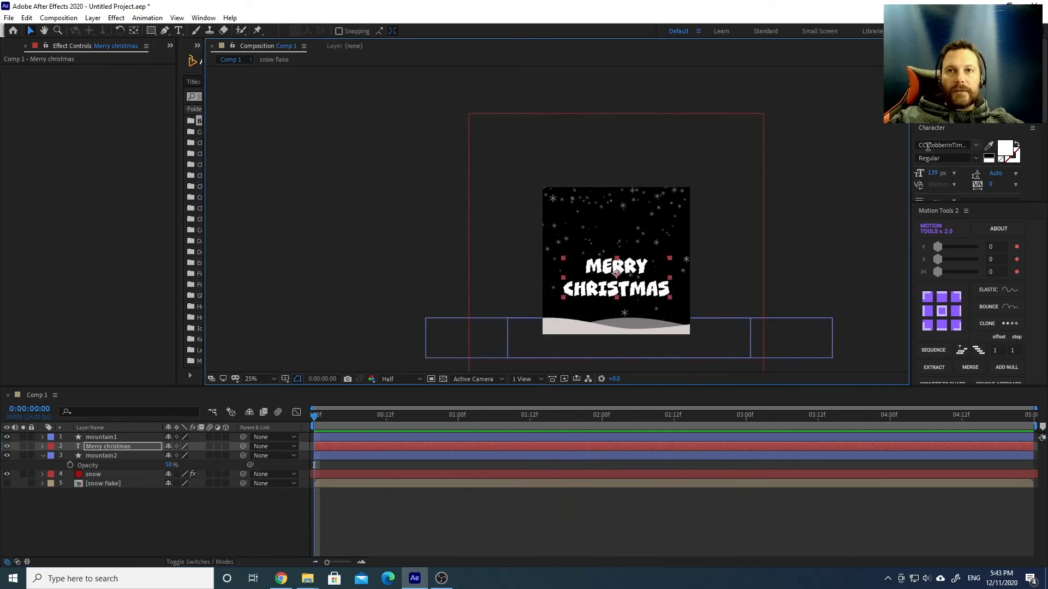
{"action": "left_click_drag", "start_coordinate": [934, 173], "coordinate": [956, 173]}
{"action": "left_click", "coordinate": [821, 241]}
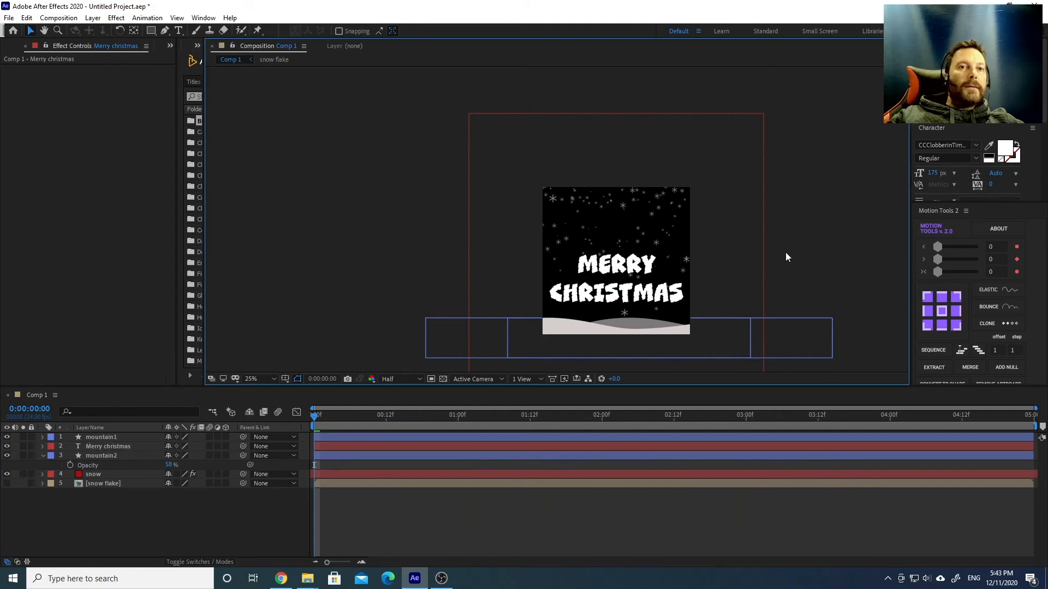
Separate the Merry christmas layer's Position property into X and Y dimensions
{"action": "left_click", "coordinate": [608, 271]}
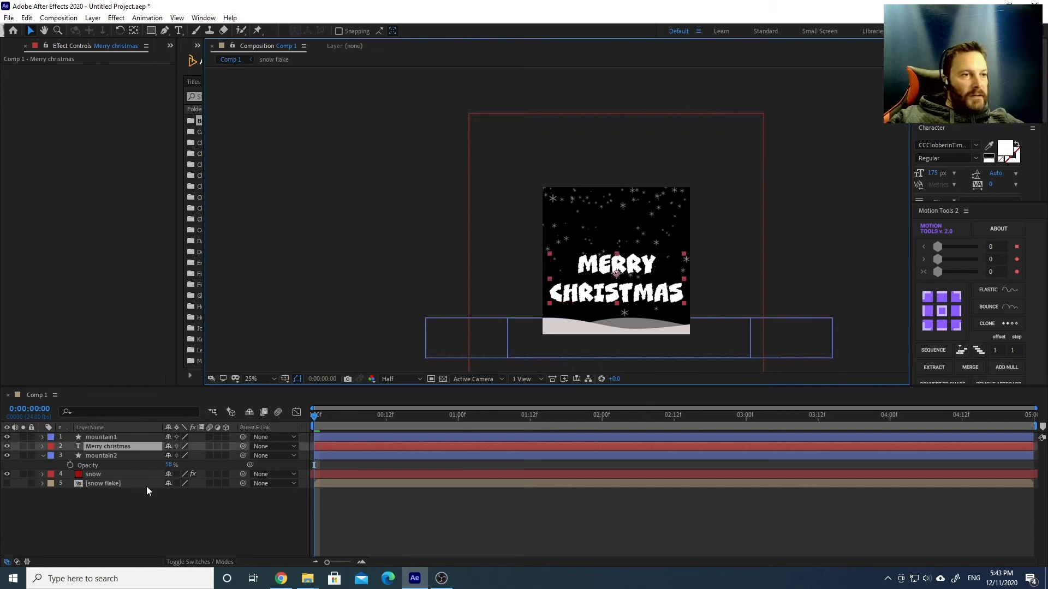
{"action": "left_click", "coordinate": [115, 447]}
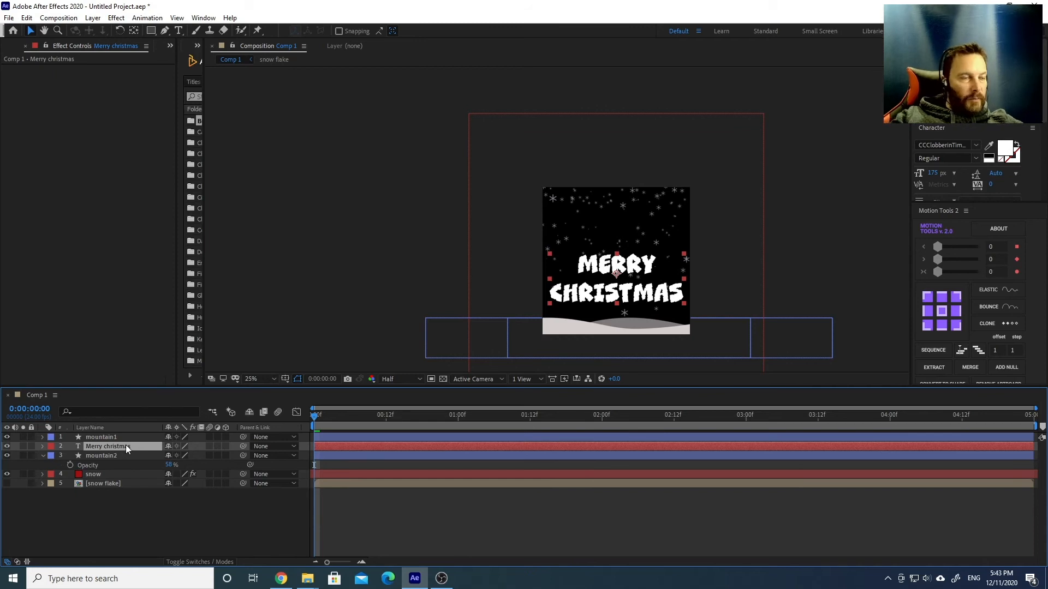
{"action": "key", "text": "p"}
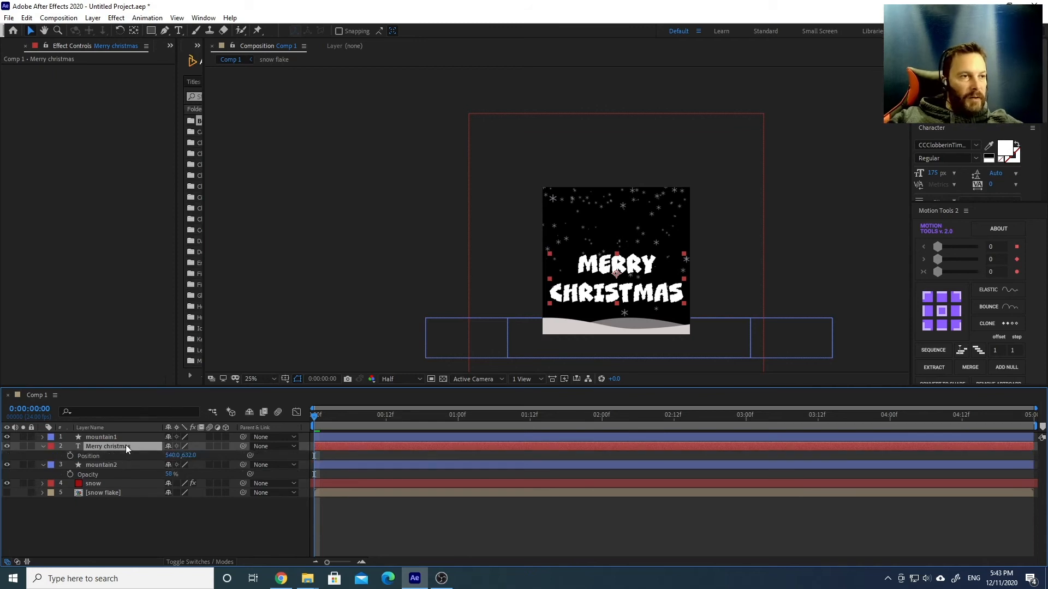
{"action": "right_click", "coordinate": [87, 456]}
{"action": "left_click", "coordinate": [148, 346]}
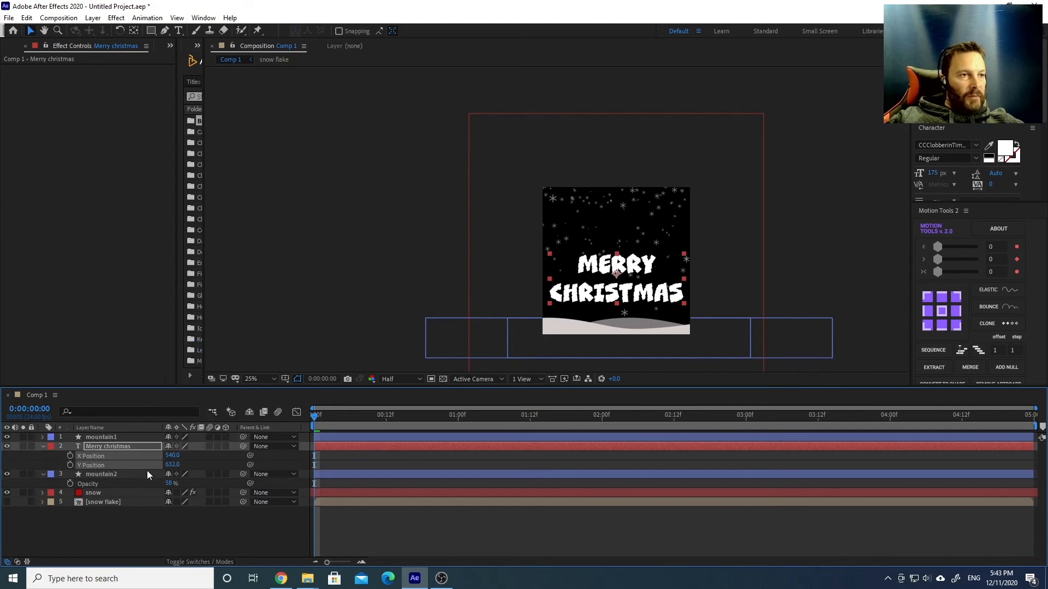
Add a Y Position keyframe to the Merry christmas layer at 0:00:02:00
{"action": "left_click", "coordinate": [200, 465]}
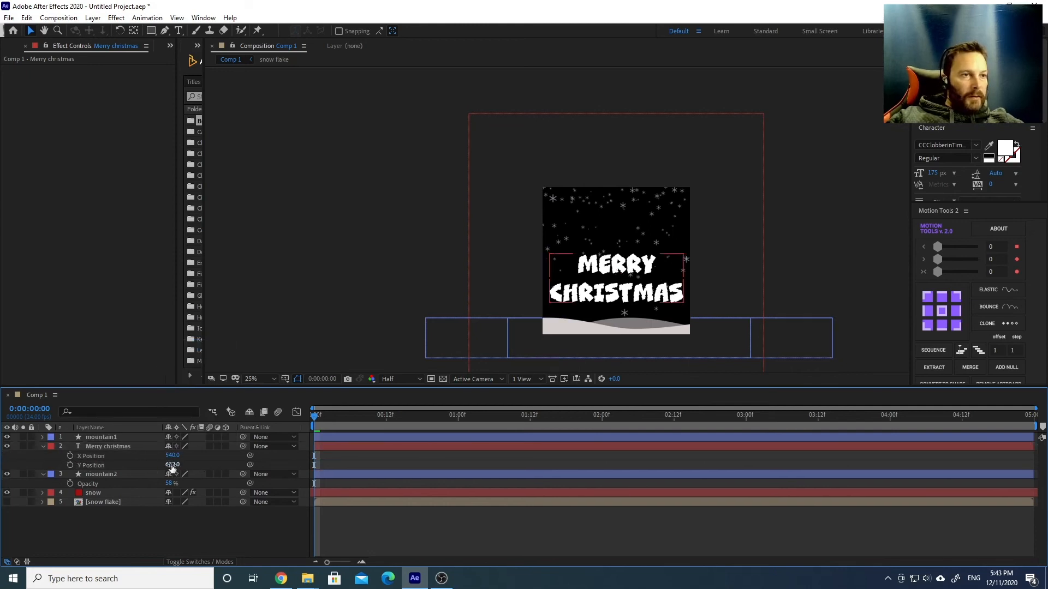
{"action": "left_click_drag", "start_coordinate": [429, 415], "coordinate": [602, 416]}
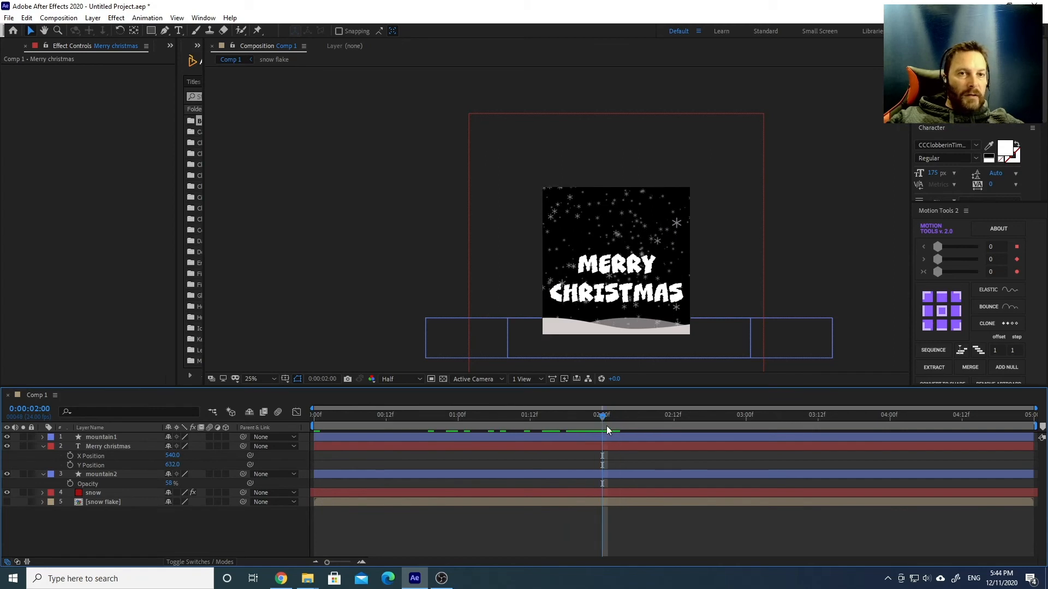
{"action": "left_click", "coordinate": [611, 446]}
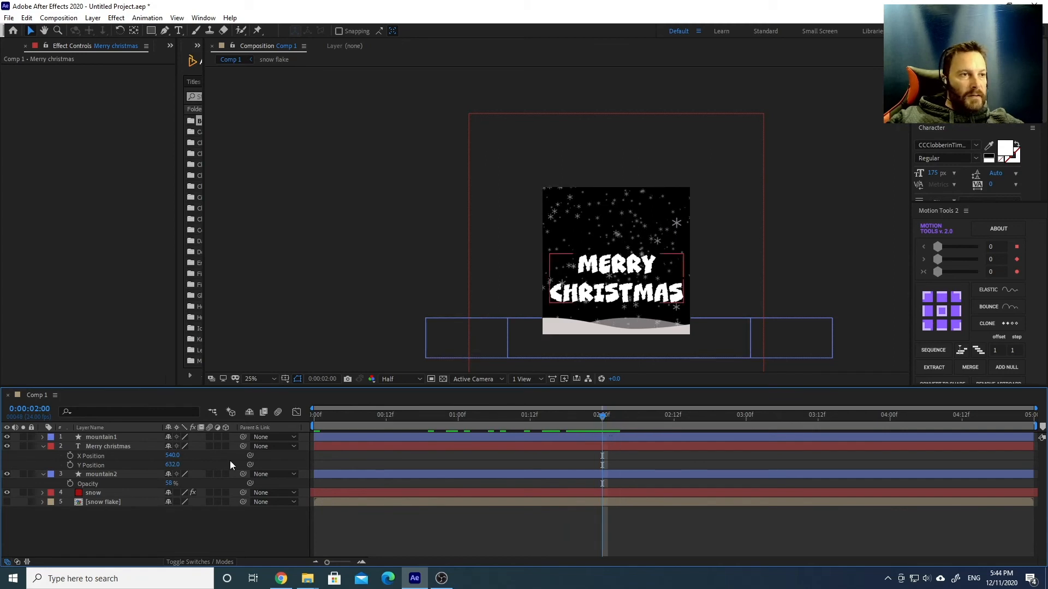
{"action": "left_click", "coordinate": [70, 465]}
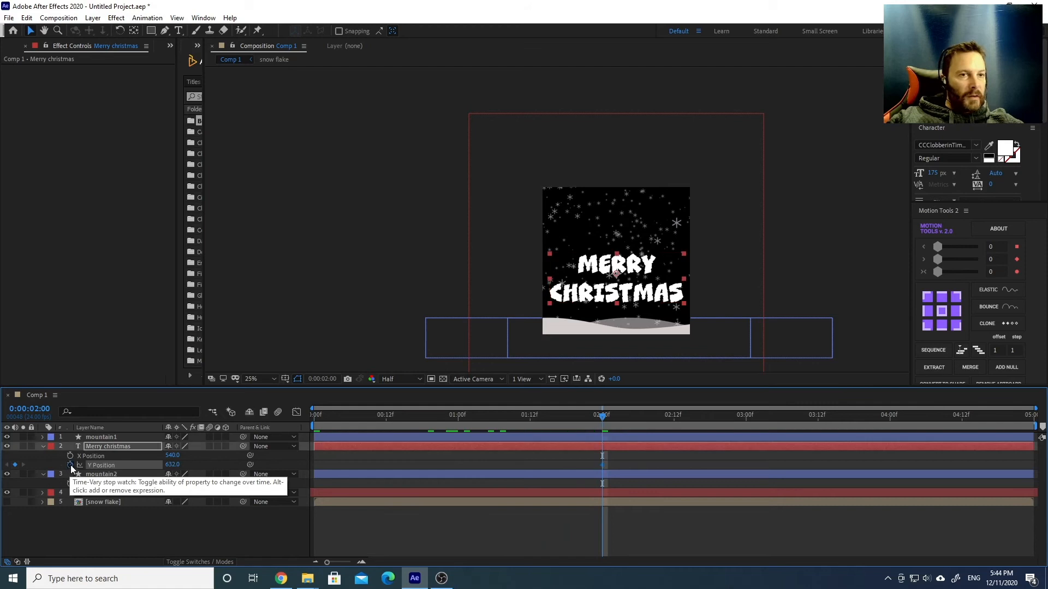
Set the title's Y Position to 1192 at the start of the composition, below the hills, and preview its rise
{"action": "key", "text": "Home"}
{"action": "left_click_drag", "start_coordinate": [173, 465], "coordinate": [479, 476]}
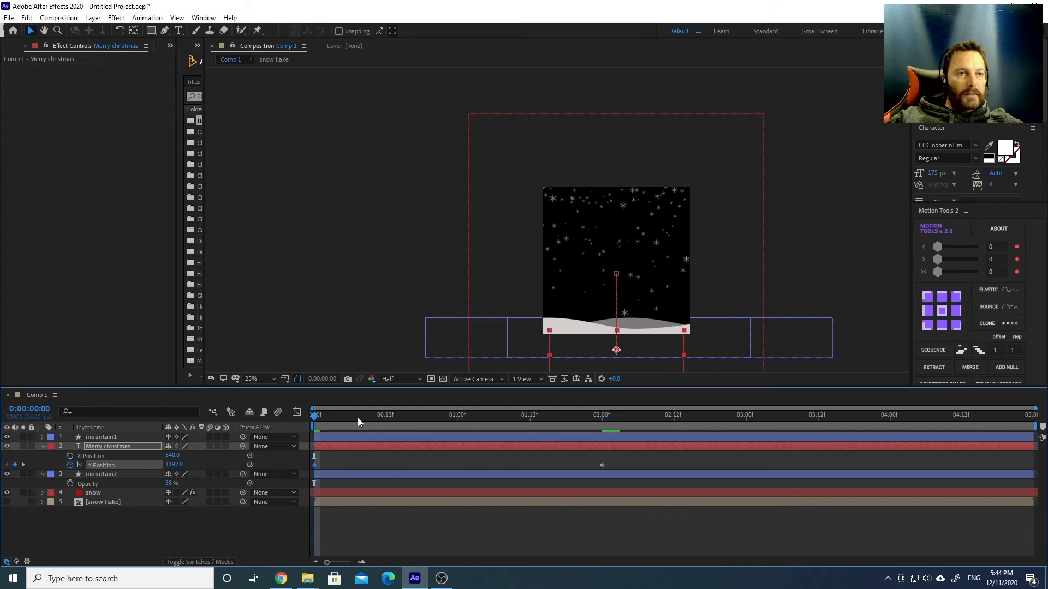
{"action": "key", "text": "space"}
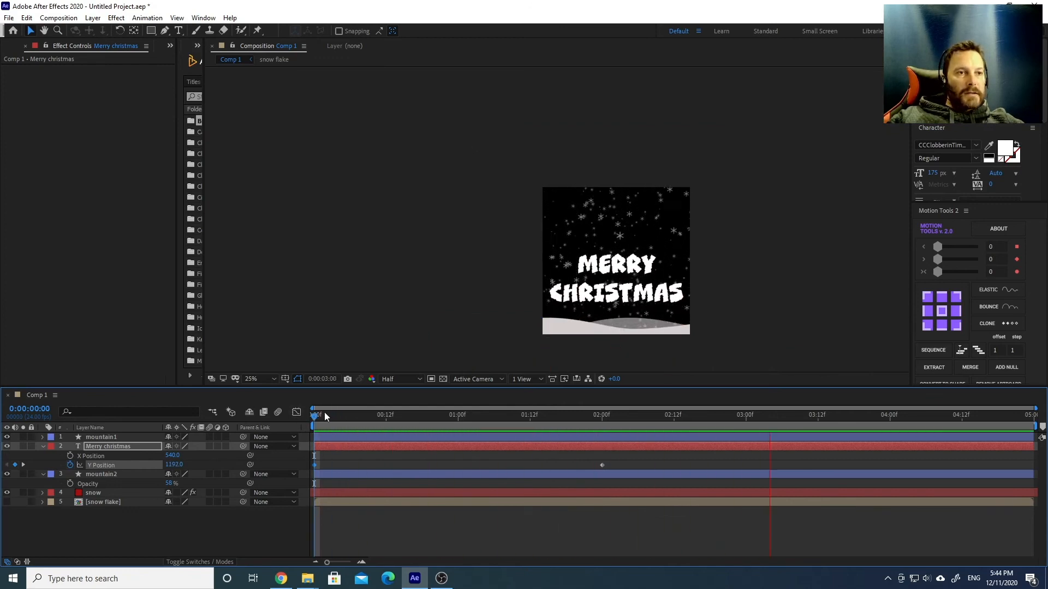
{"action": "key", "text": "space"}
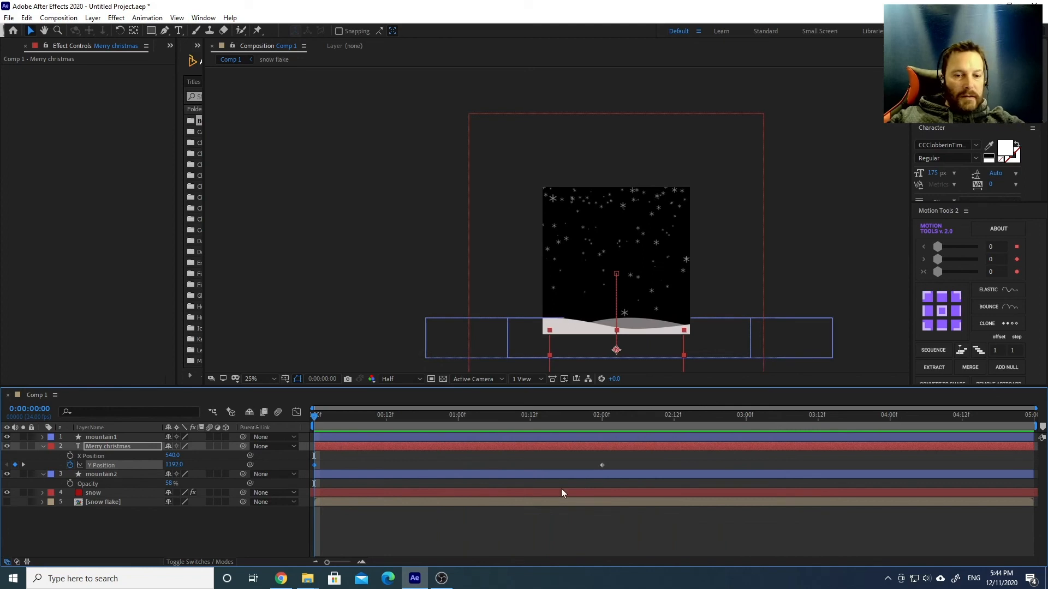
Apply Easy Ease to both Y Position keyframes of the Merry christmas layer and preview the motion
{"action": "left_click", "coordinate": [621, 470]}
{"action": "left_click_drag", "start_coordinate": [622, 464], "coordinate": [272, 464]}
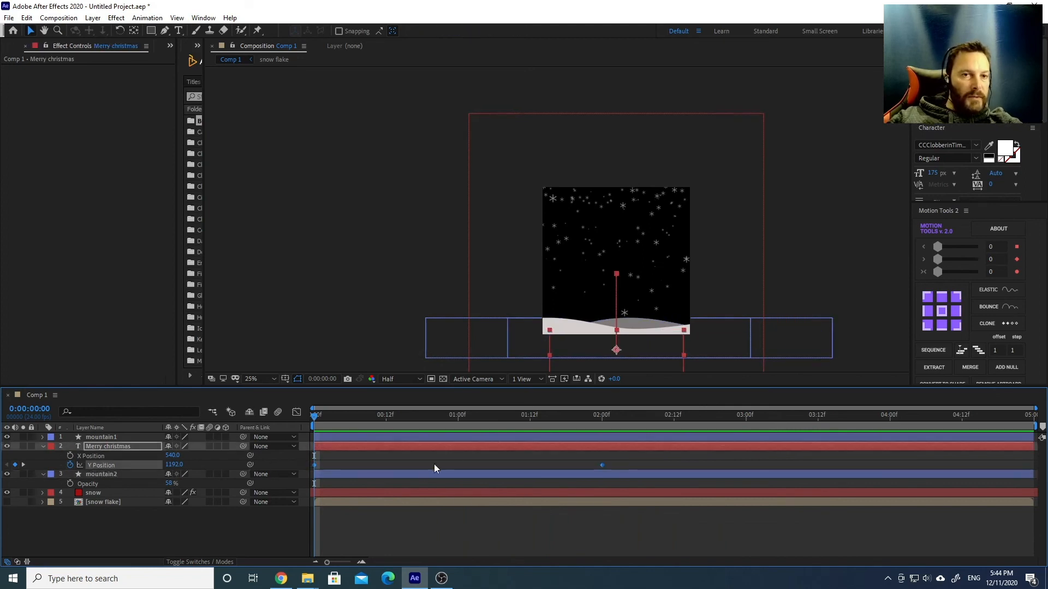
{"action": "key", "text": "F9"}
{"action": "key", "text": "space"}
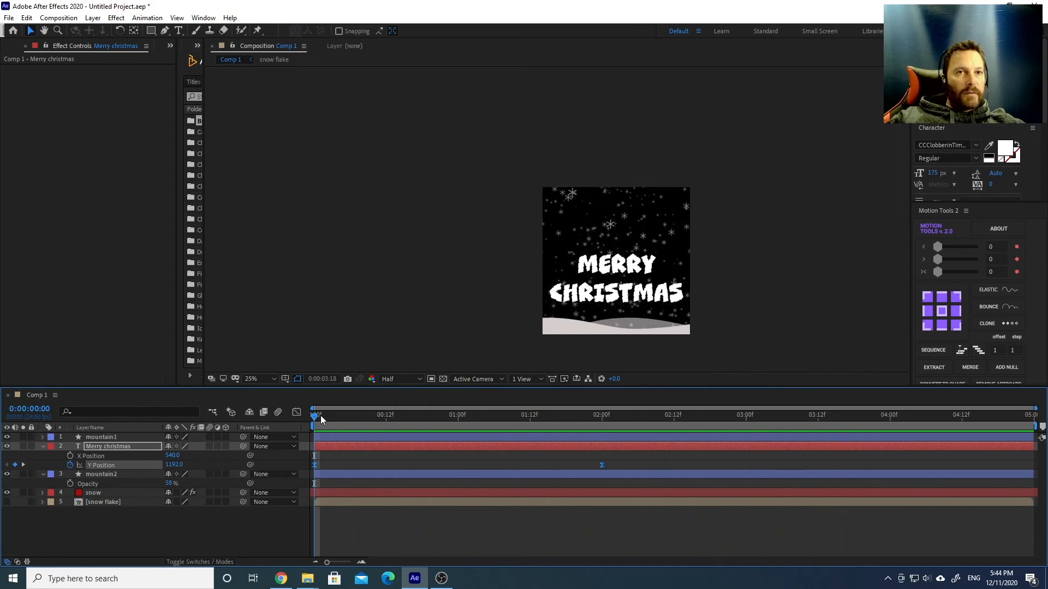
{"action": "key", "text": "space"}
{"action": "key", "text": "space"}
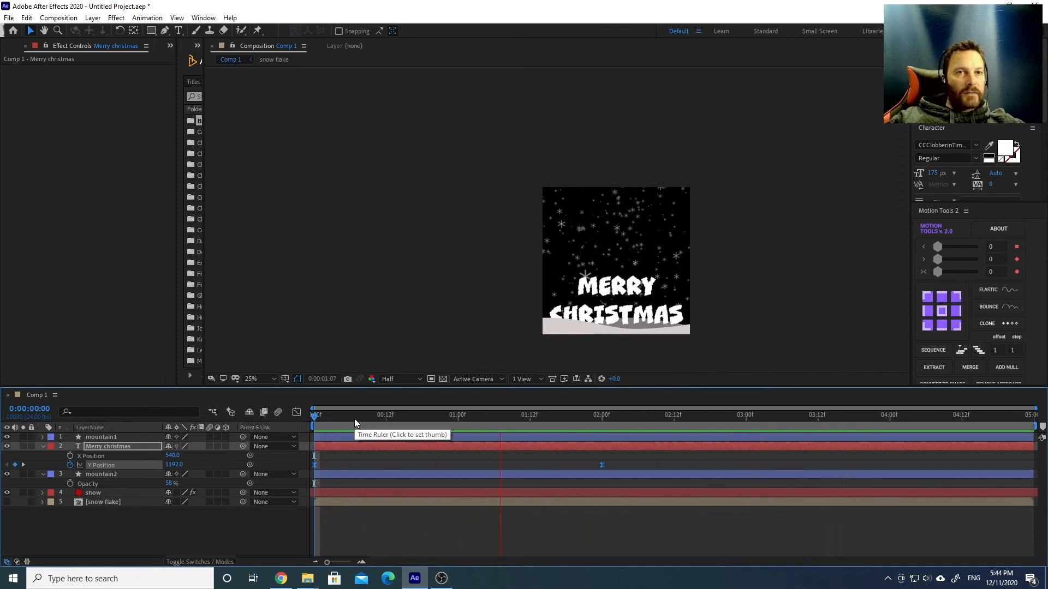
{"action": "key", "text": "space"}
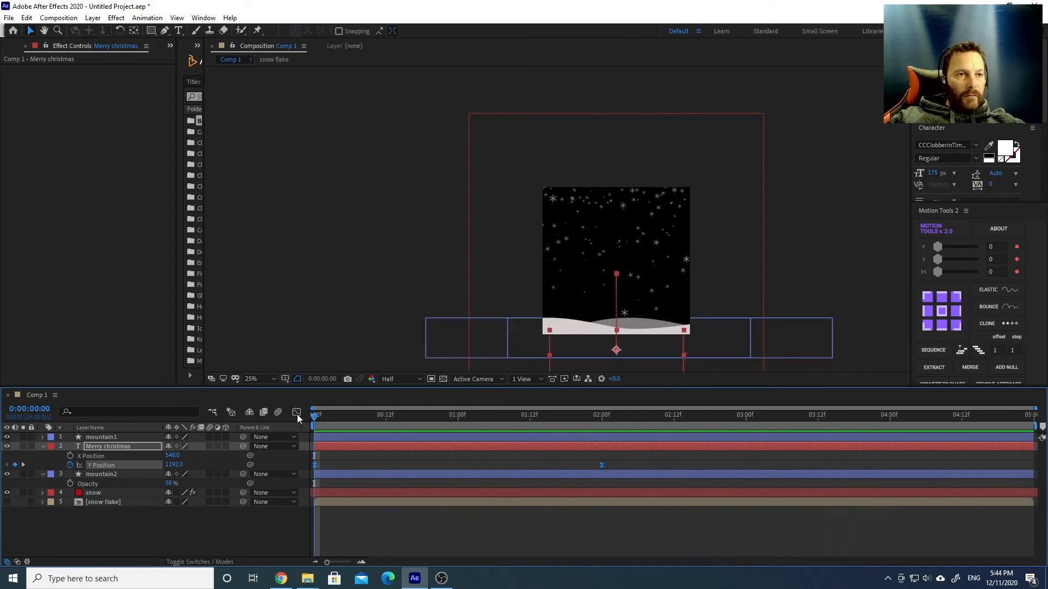
Reshape the title's Y Position curve in the Graph Editor, making it very steep at the first keyframe and leaving the gentle ending
{"action": "left_click", "coordinate": [331, 416]}
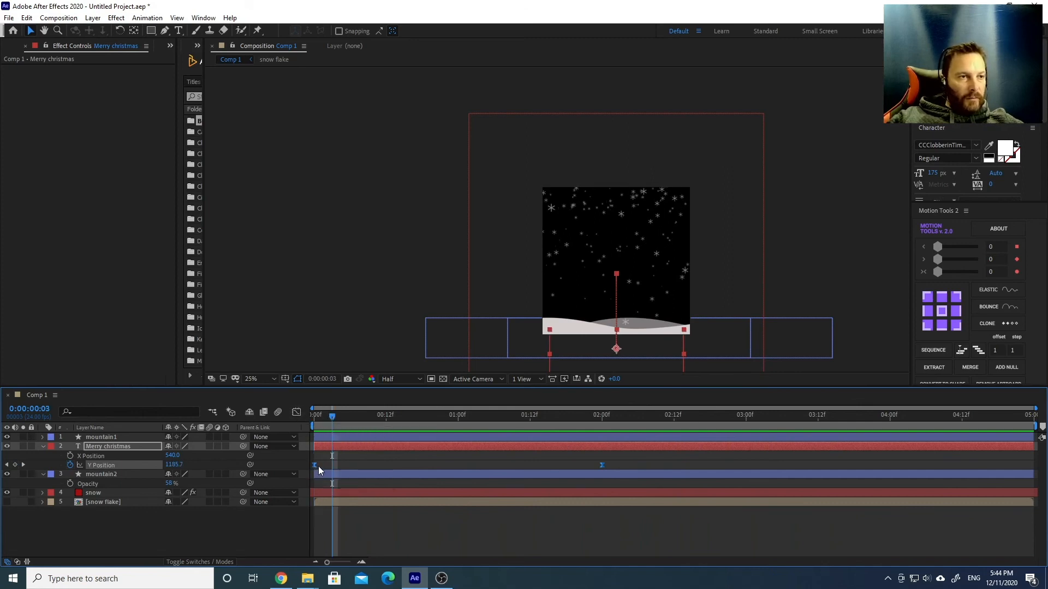
{"action": "left_click", "coordinate": [296, 413]}
{"action": "left_click_drag", "start_coordinate": [341, 417], "coordinate": [307, 414]}
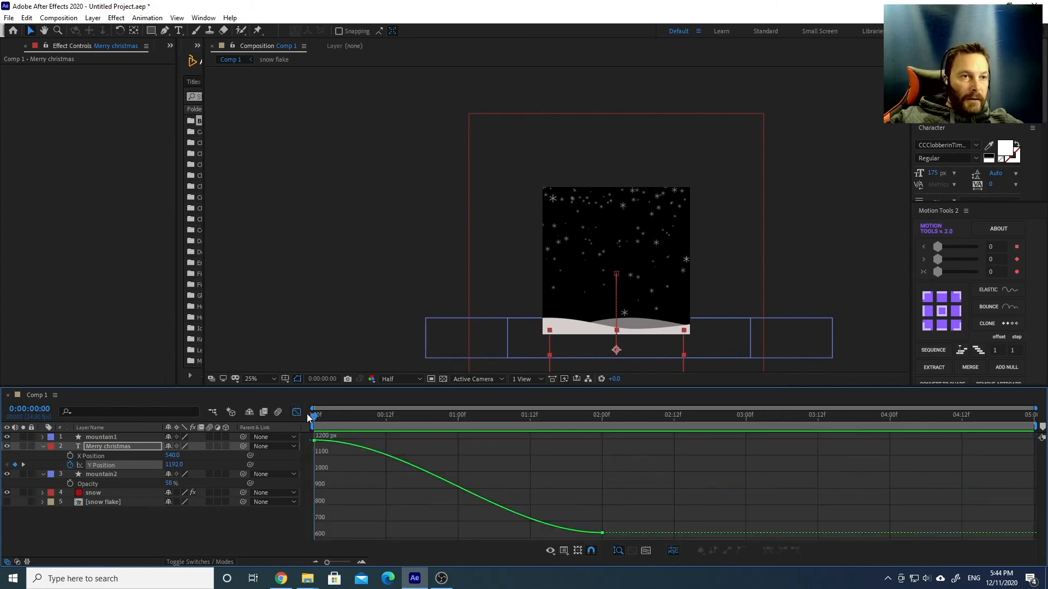
{"action": "left_click", "coordinate": [359, 448]}
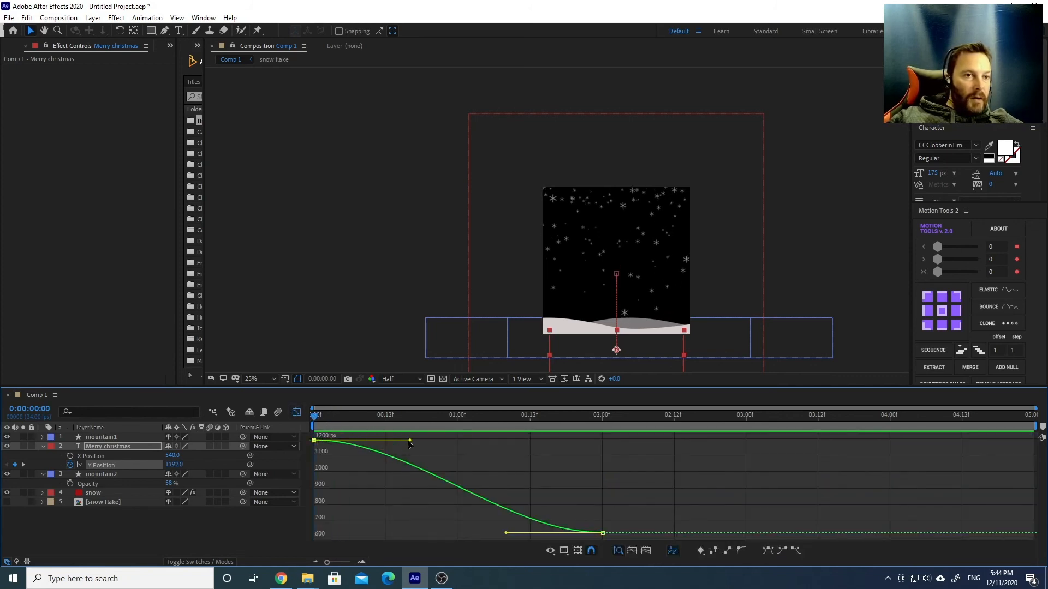
{"action": "left_click_drag", "start_coordinate": [410, 441], "coordinate": [292, 525]}
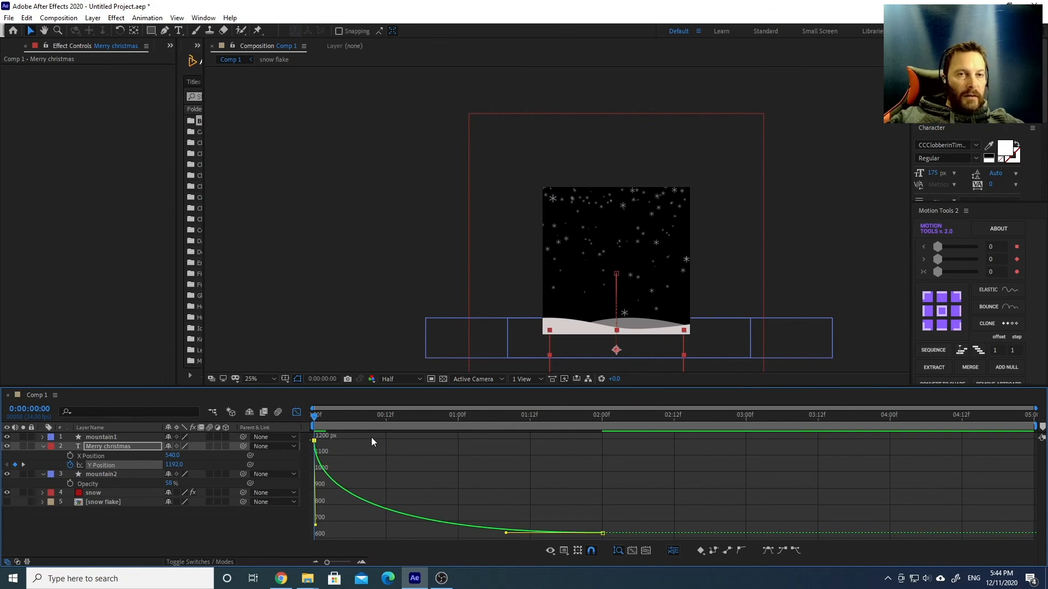
Preview the title's fast rise and slow settling, and return to the start of the composition
{"action": "key", "text": "space"}
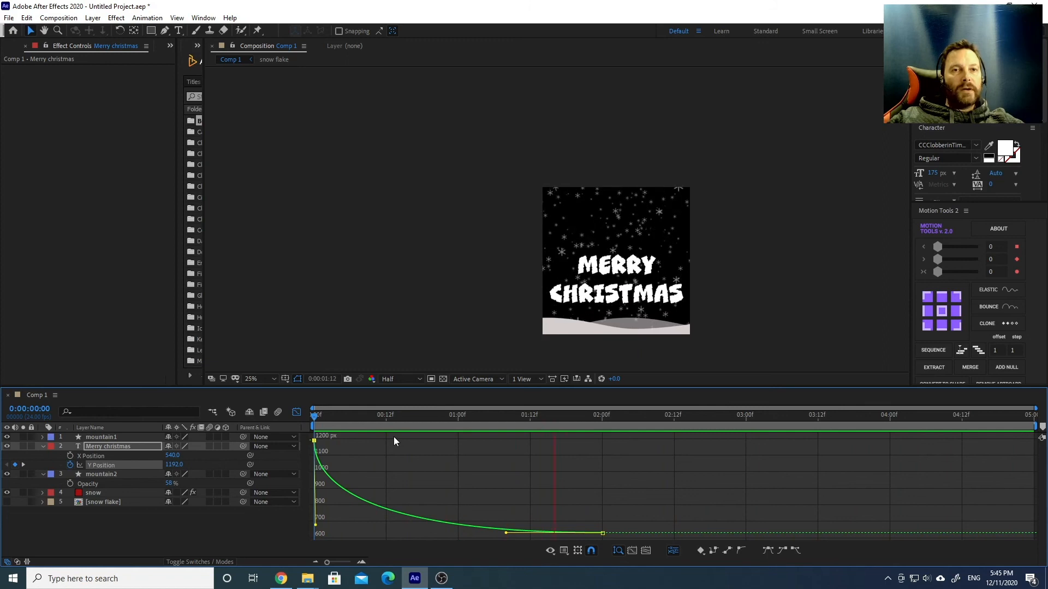
{"action": "left_click_drag", "start_coordinate": [339, 416], "coordinate": [311, 420]}
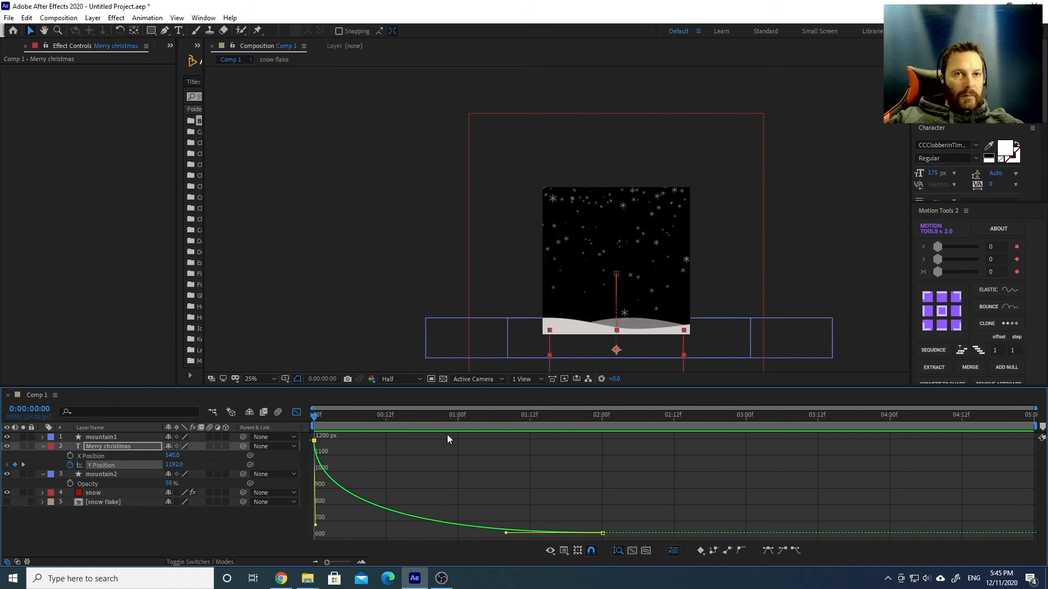
{"action": "left_click_drag", "start_coordinate": [345, 416], "coordinate": [307, 414]}
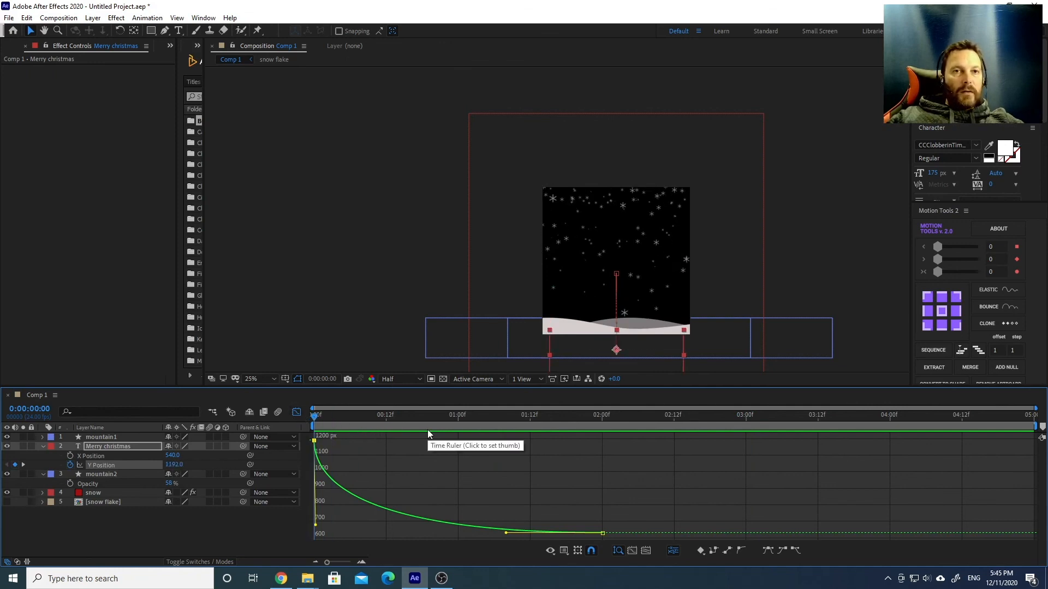
{"action": "left_click", "coordinate": [493, 414]}
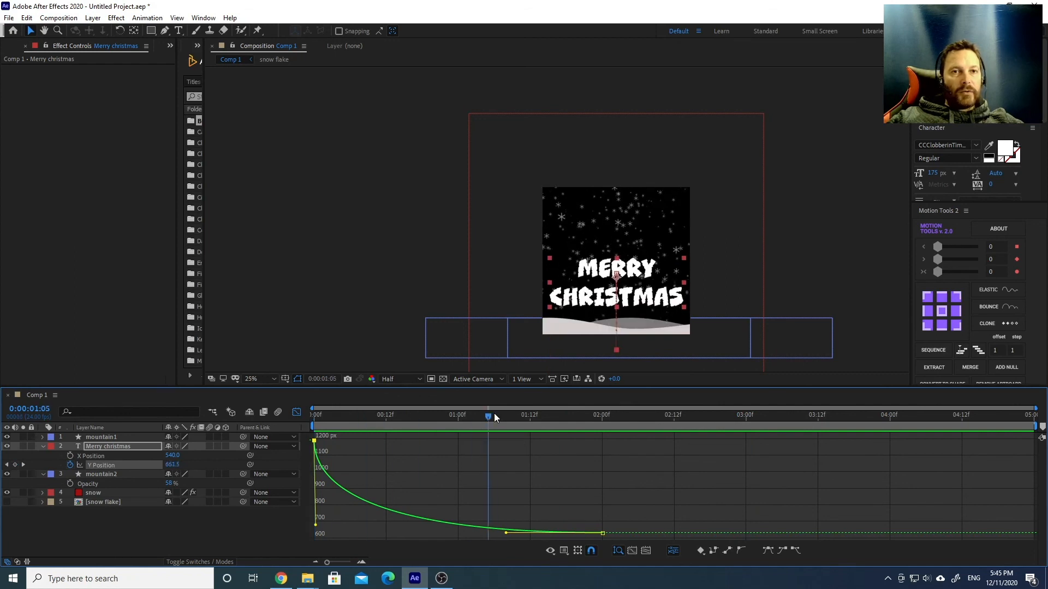
{"action": "left_click_drag", "start_coordinate": [332, 414], "coordinate": [312, 416]}
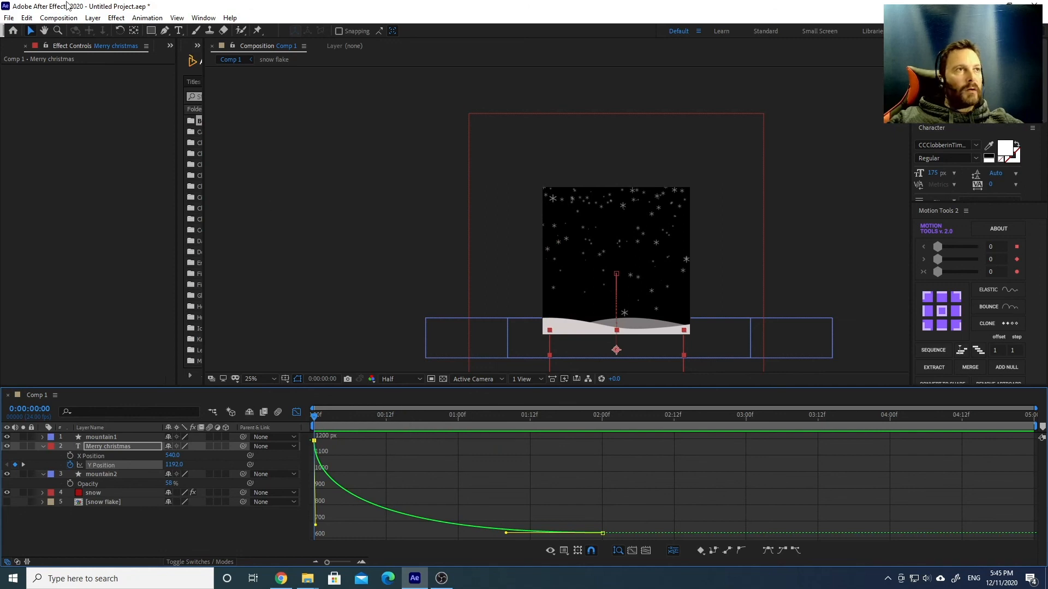
Add Comp 1 to the Render Queue and start rendering it with Best Settings and Lossless output to Comp 1.avi
{"action": "left_click", "coordinate": [58, 17]}
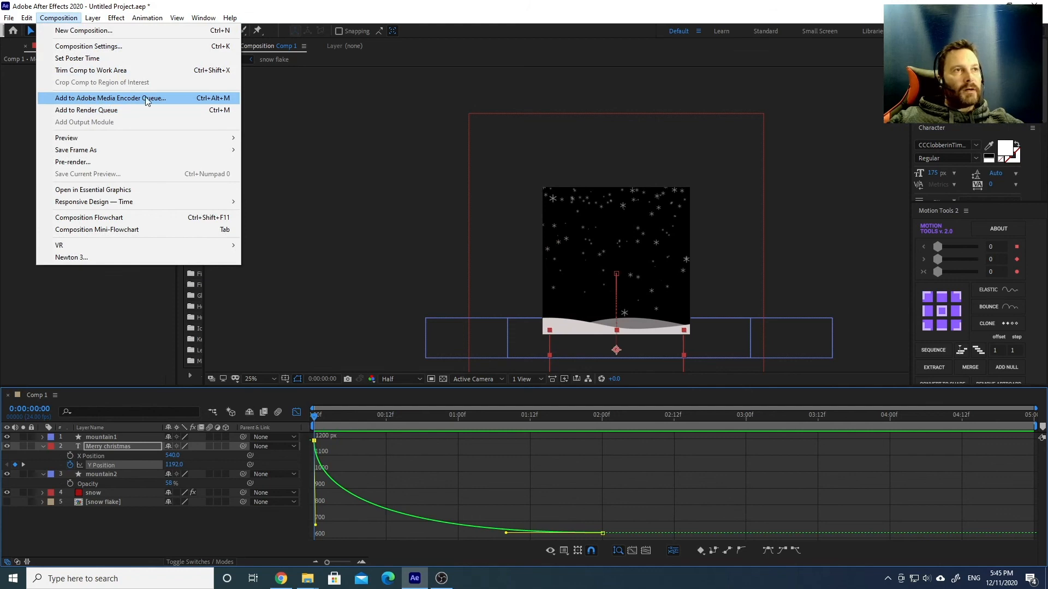
{"action": "left_click", "coordinate": [97, 110]}
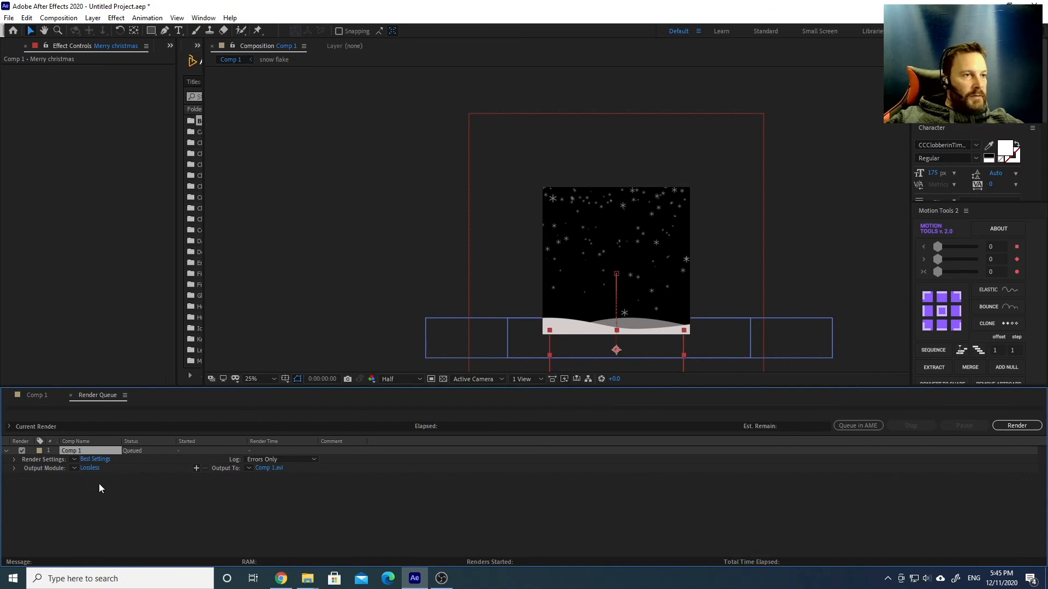
{"action": "left_click", "coordinate": [1014, 425]}
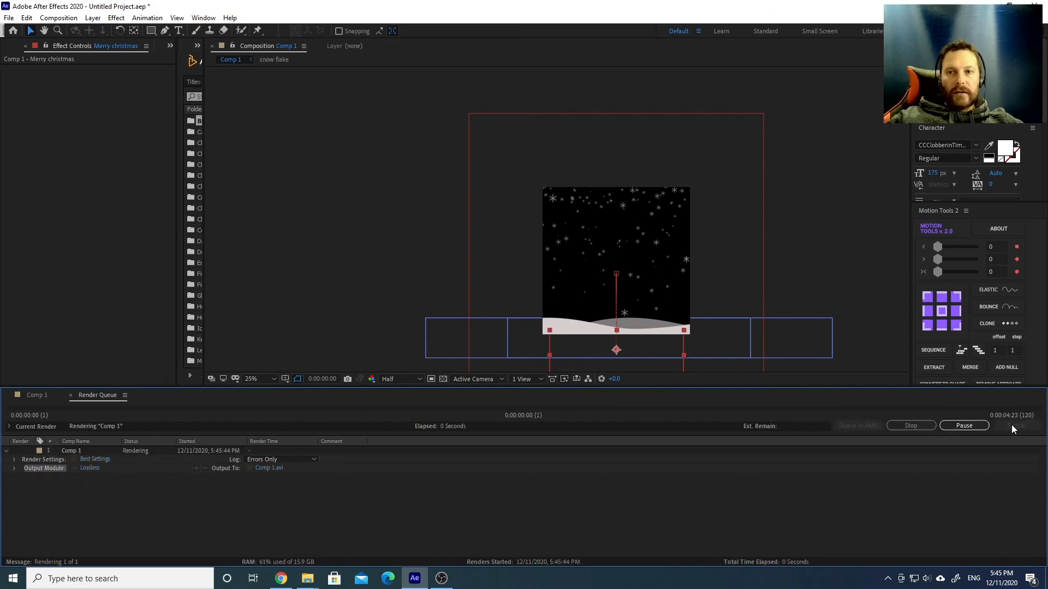